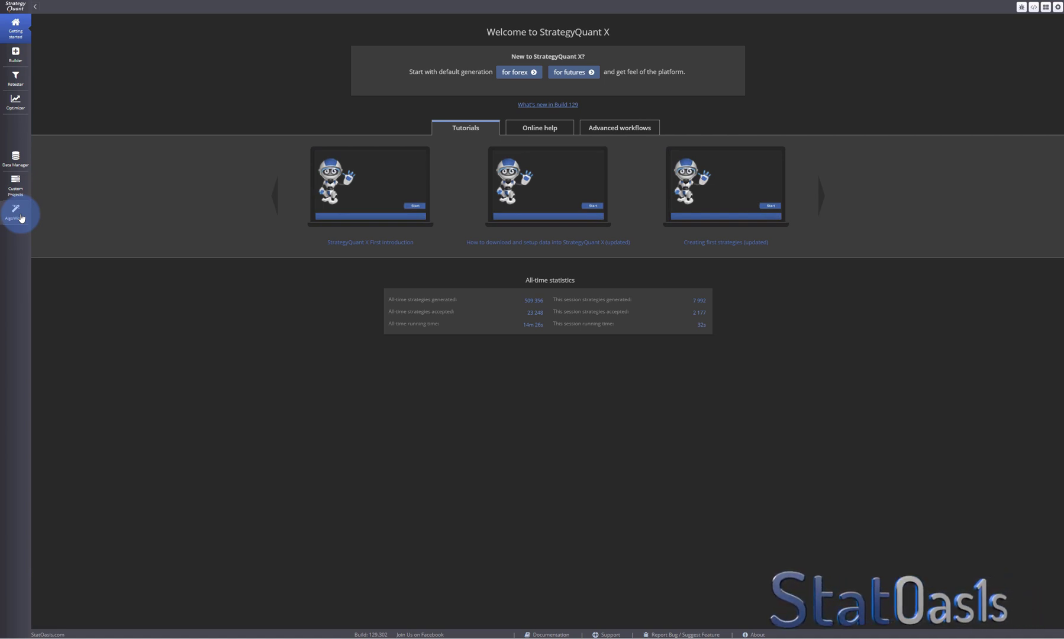
Step: Start a new AlgoWizard strategy and add Close[1] > Close[2] to LongEntrySignal
click(15, 212)
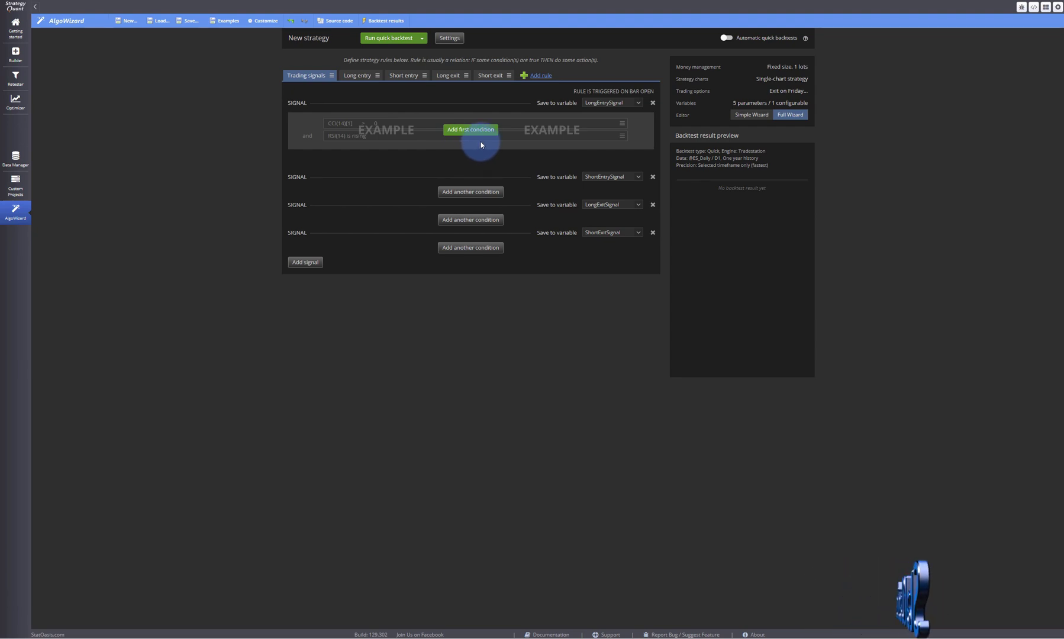
click(480, 131)
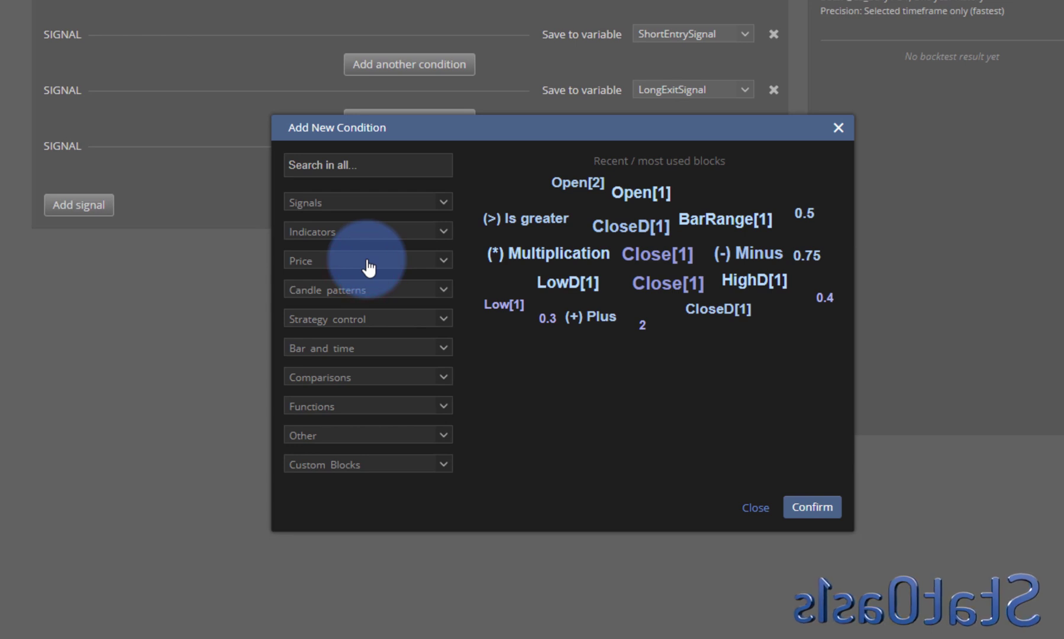
click(368, 261)
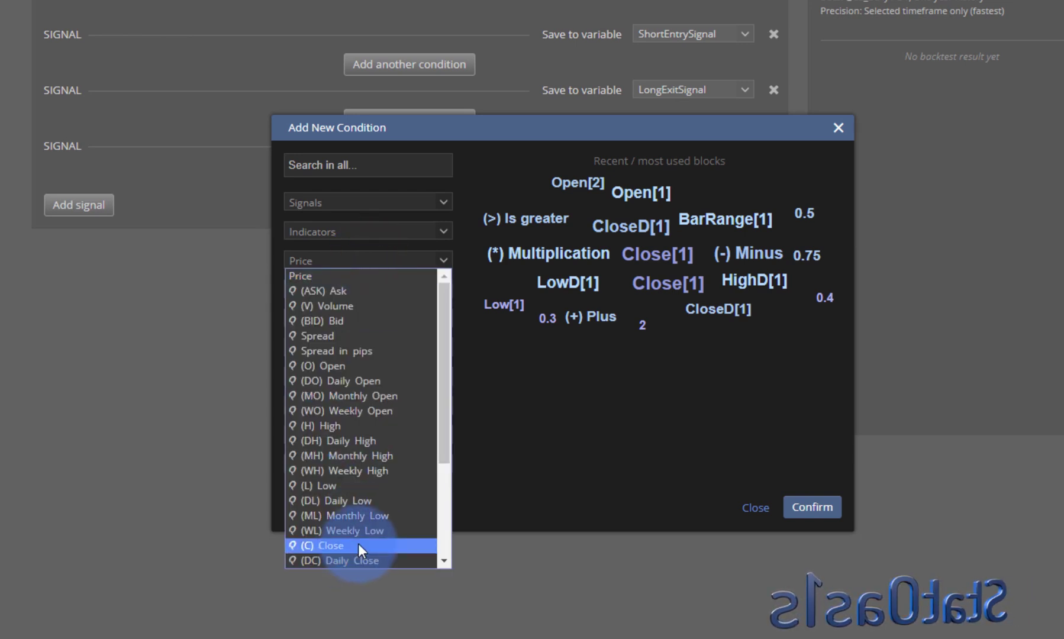
click(357, 544)
click(812, 506)
click(181, 207)
click(339, 290)
click(352, 573)
click(786, 373)
click(796, 450)
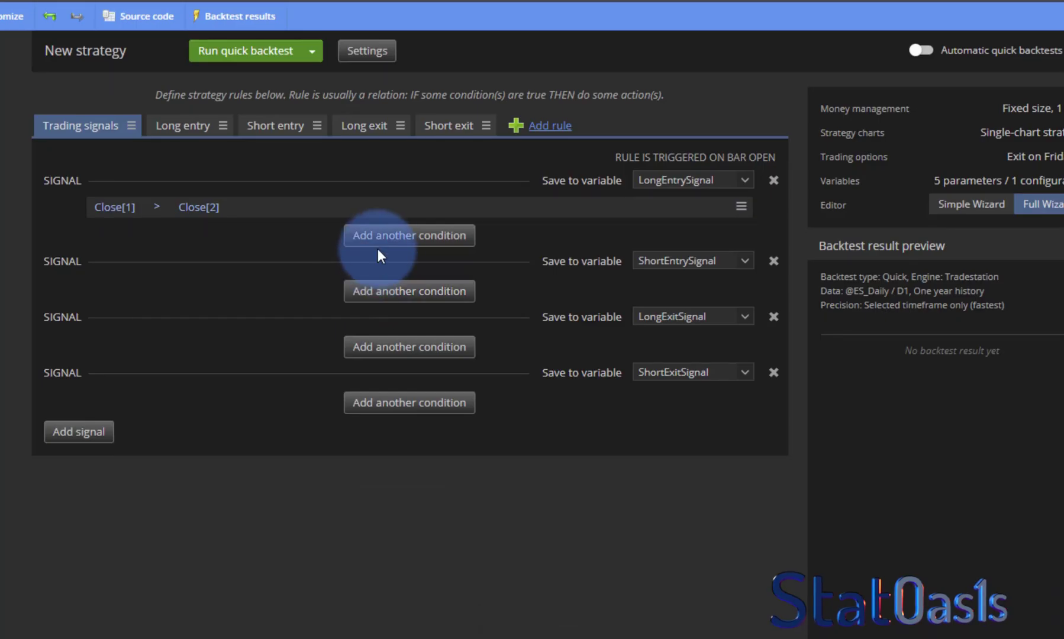
Step: Add a second LongEntrySignal condition, Close[2] > Close[3]
click(381, 235)
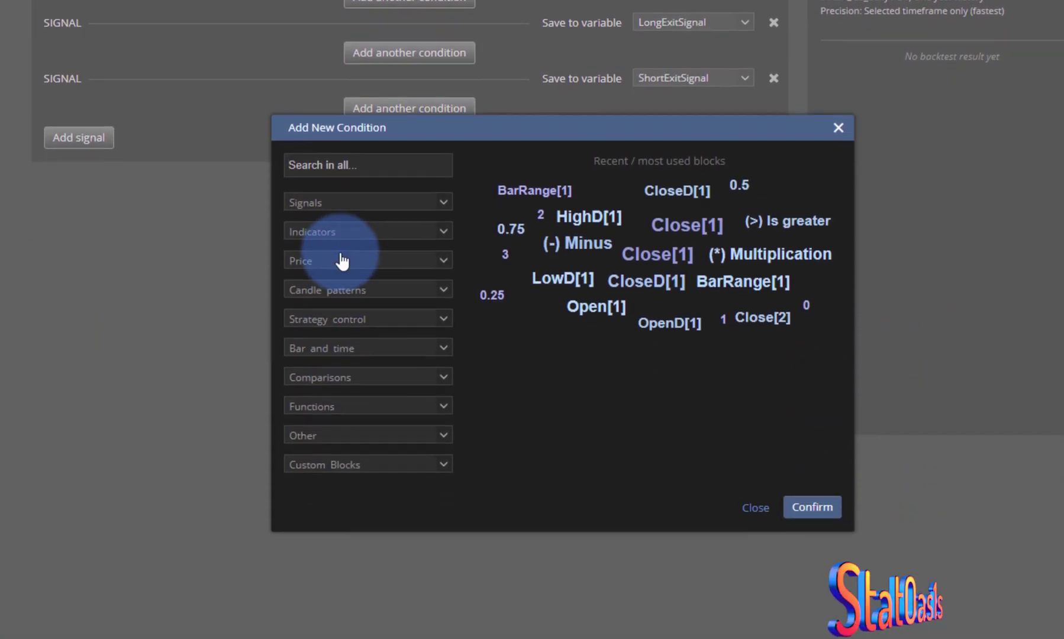
click(342, 260)
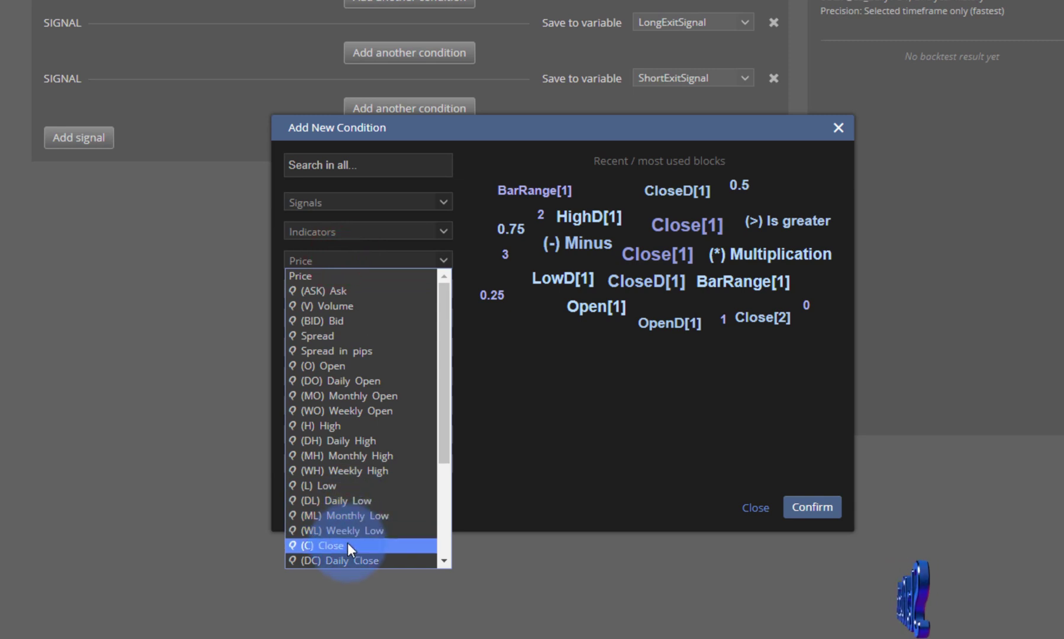
click(347, 542)
click(787, 312)
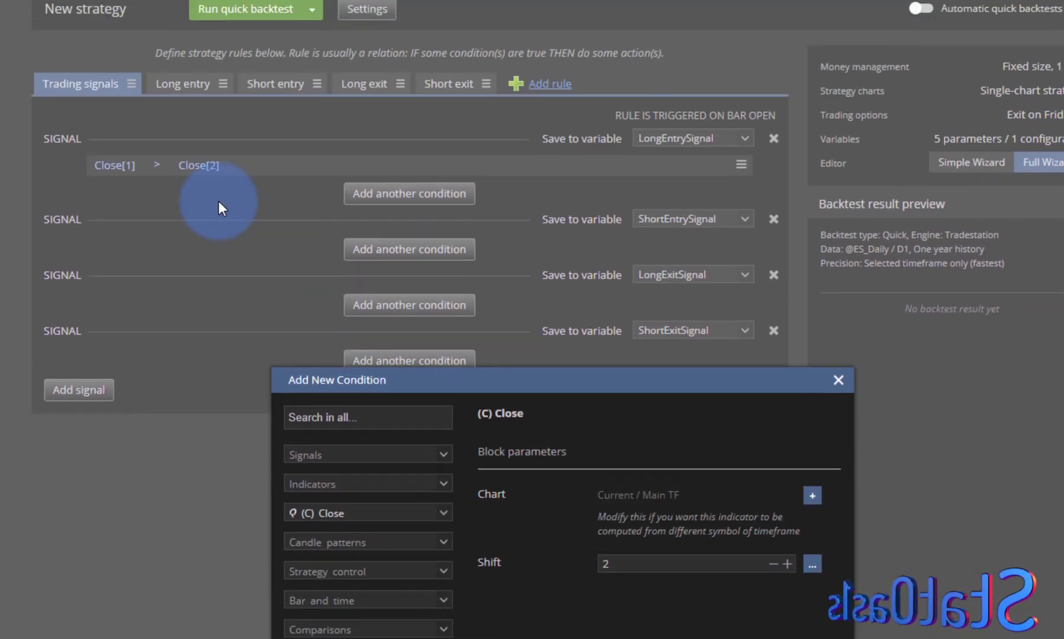
key(Return)
click(188, 191)
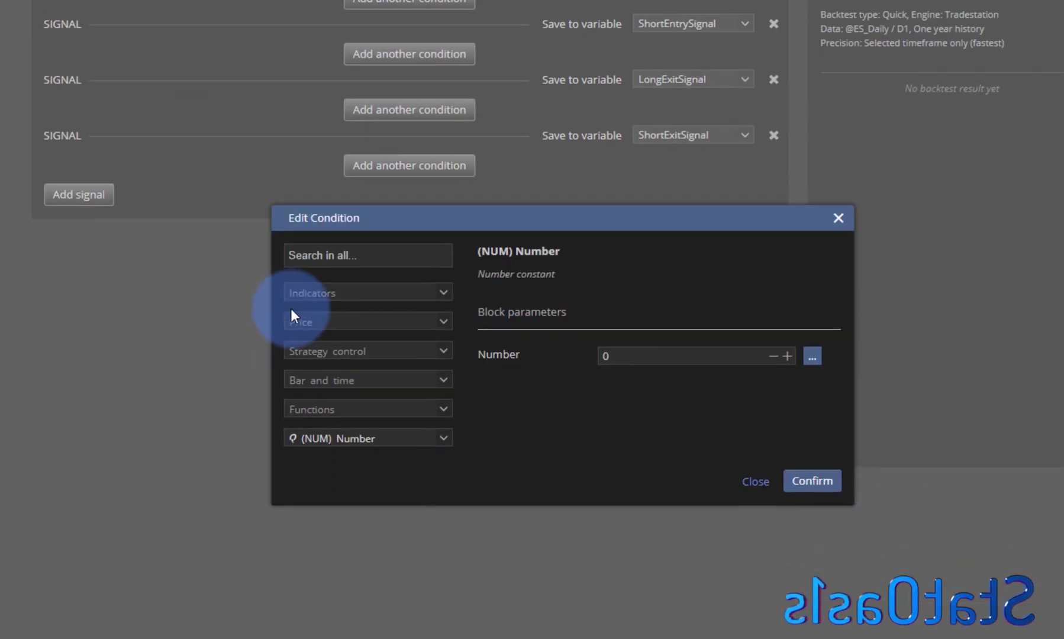
click(350, 322)
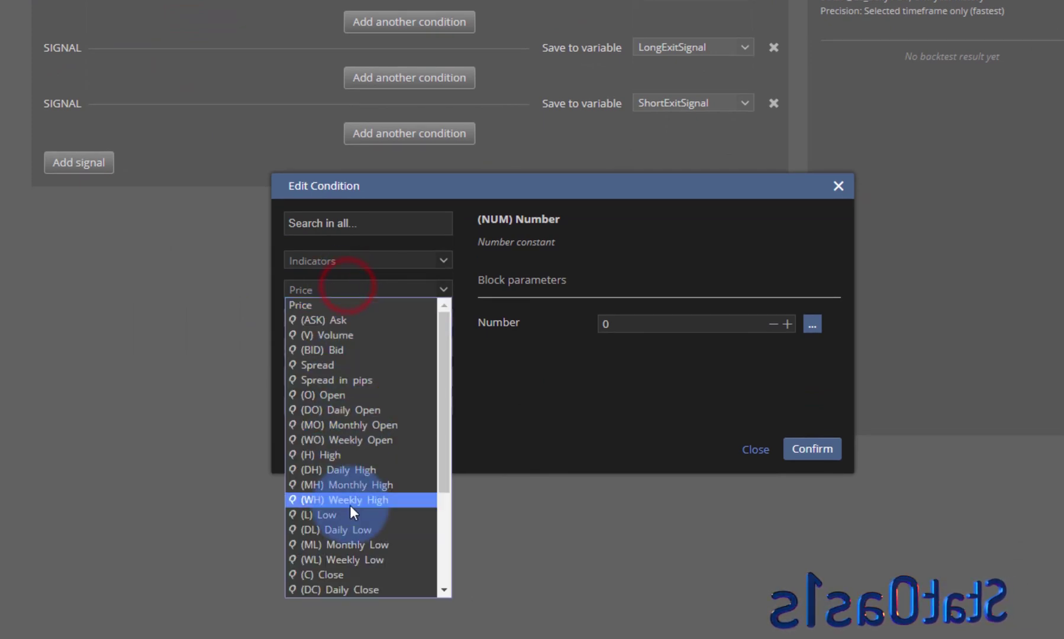
click(345, 570)
click(787, 371)
click(787, 370)
click(808, 560)
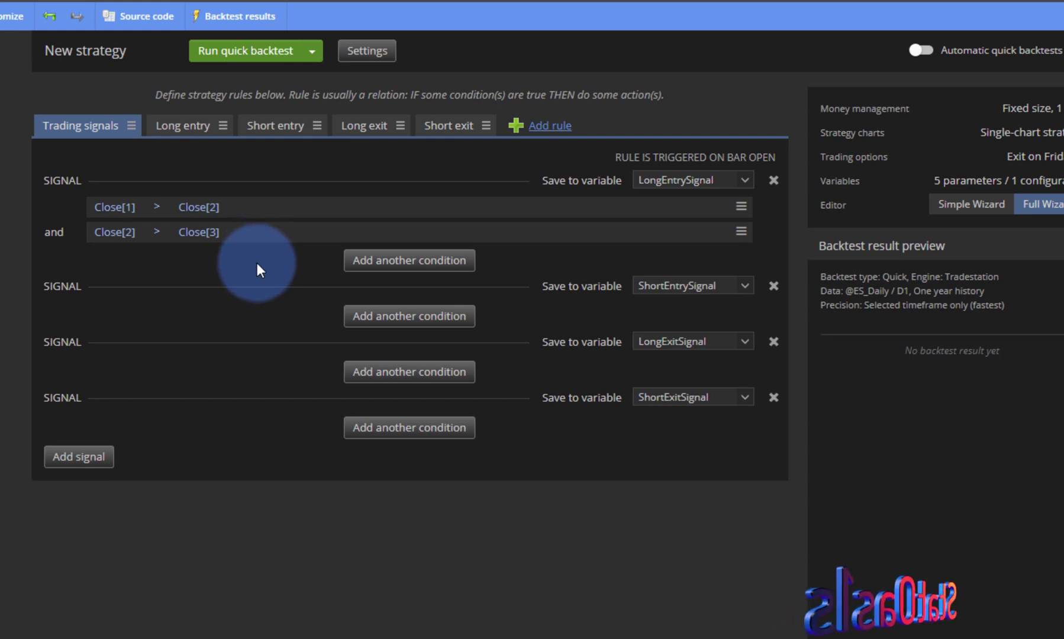
Step: Delete both Close conditions, leaving LongEntrySignal empty
click(743, 234)
click(784, 580)
click(741, 205)
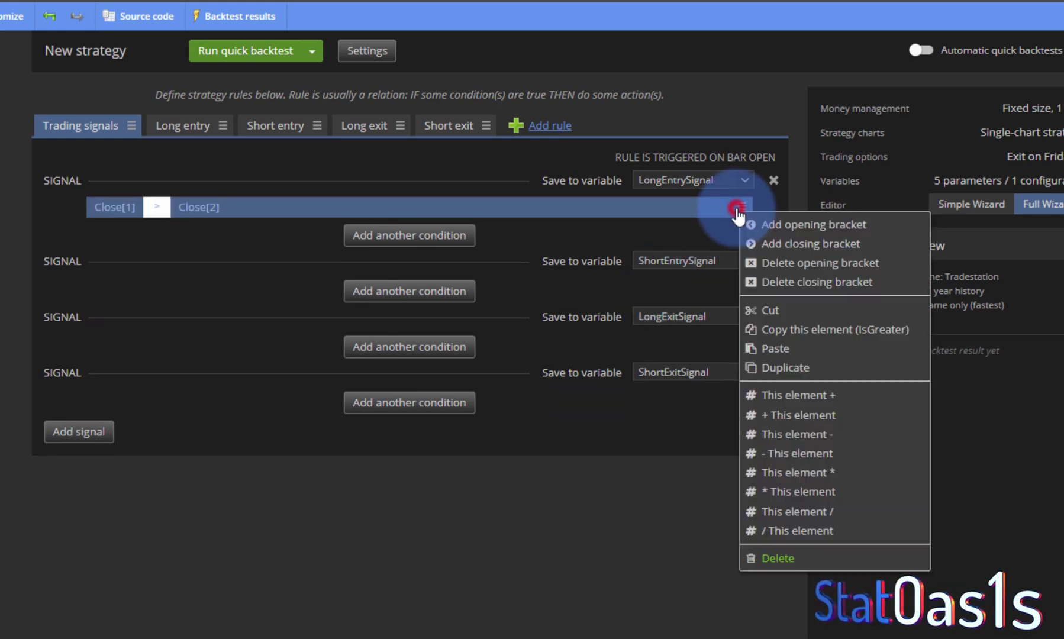
click(773, 559)
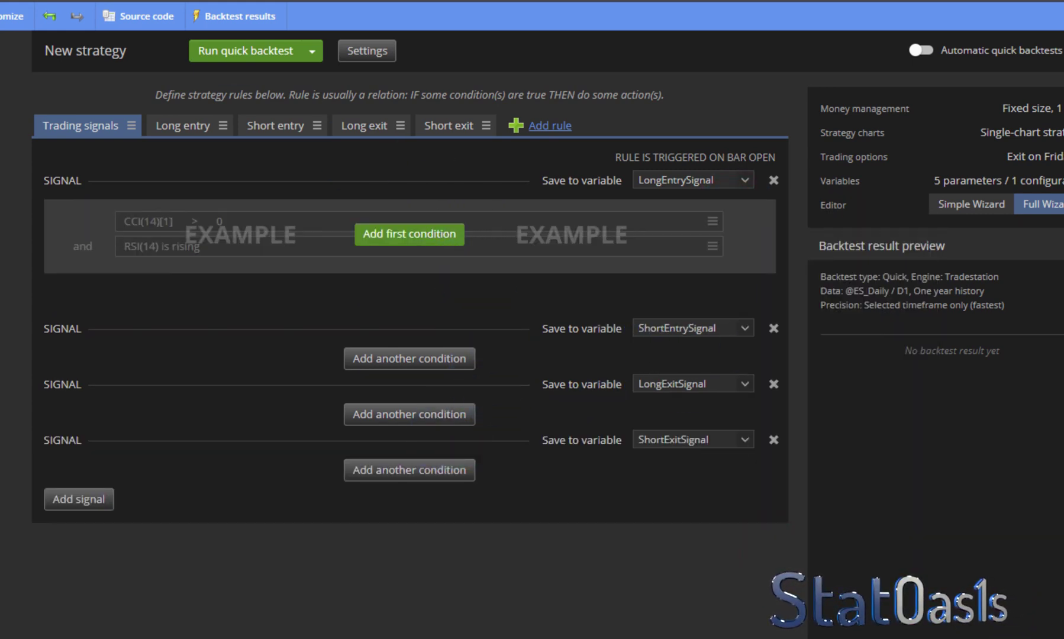
Step: Create a new If–Then rule on the OnBarUpdate event
click(550, 126)
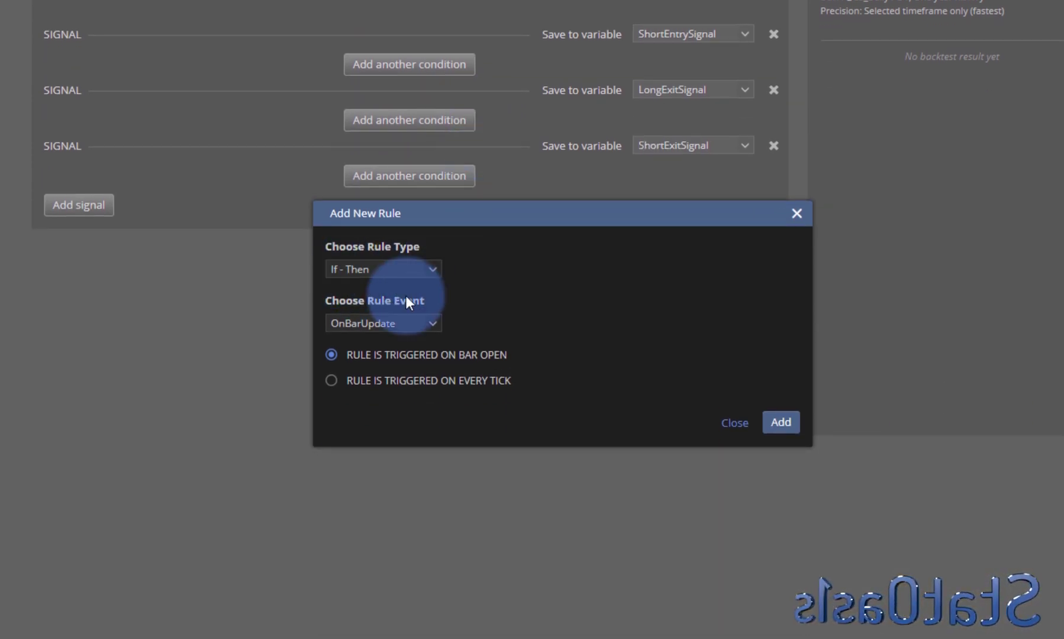
click(434, 324)
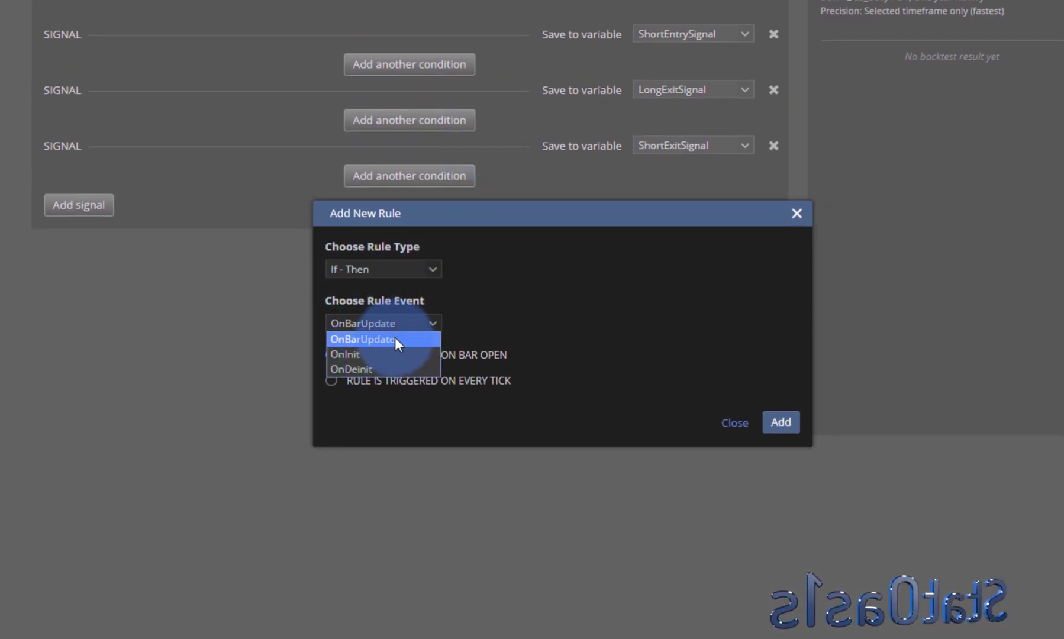
click(493, 320)
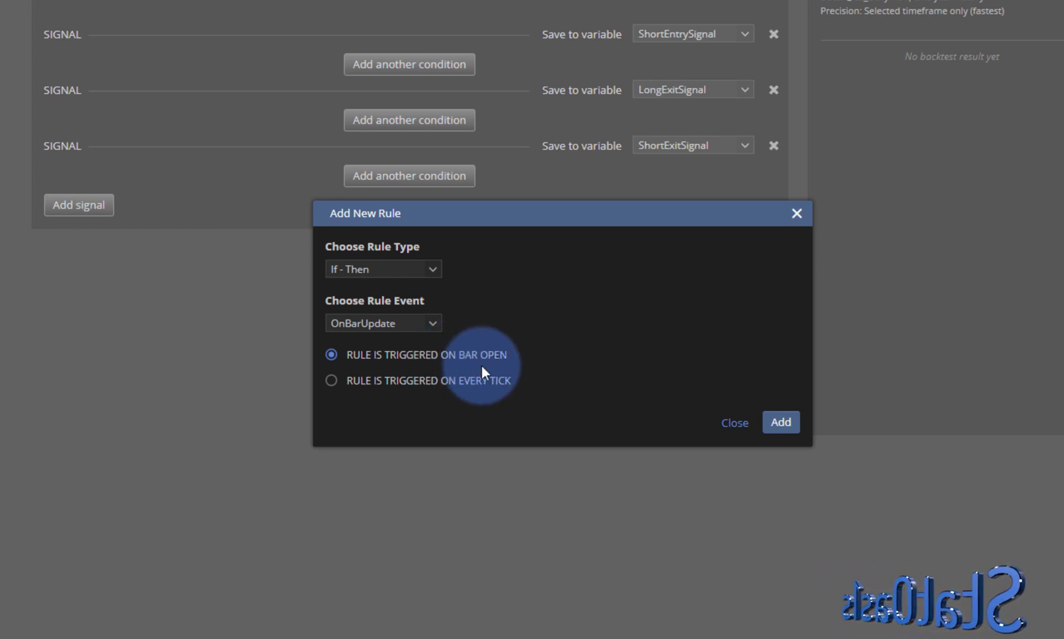
click(780, 424)
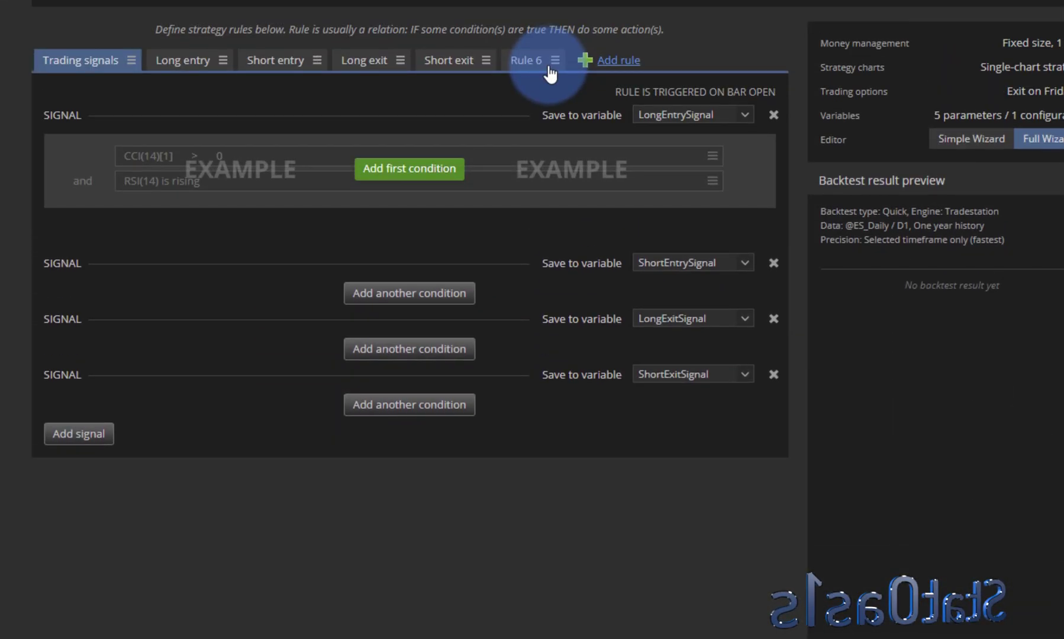
Step: Rename the new Rule 6 to UpCounter
click(550, 72)
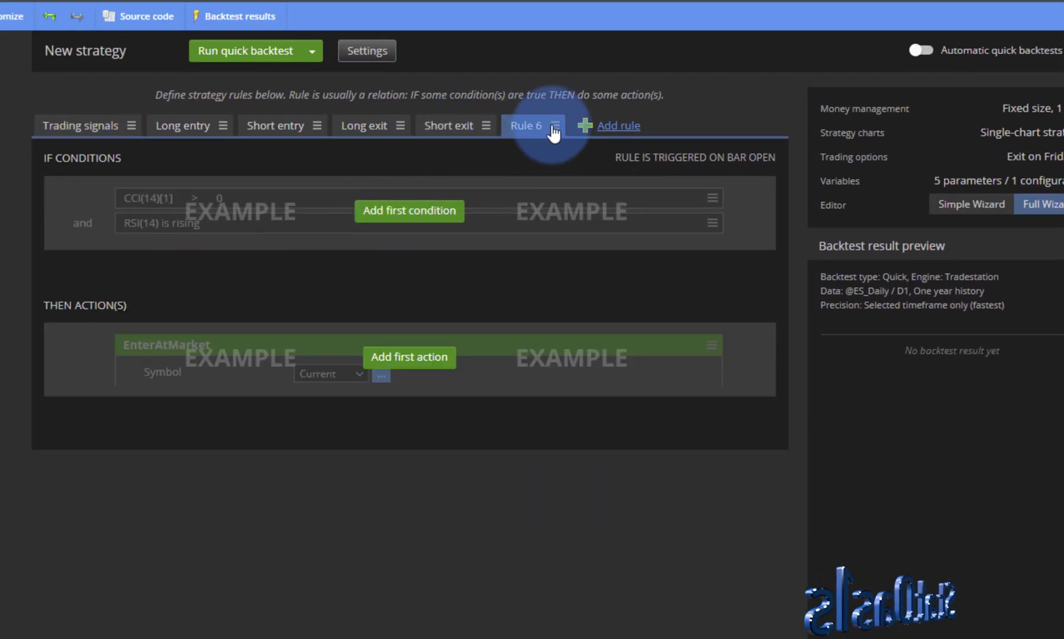
click(553, 127)
click(600, 149)
drag(368, 330, 266, 335)
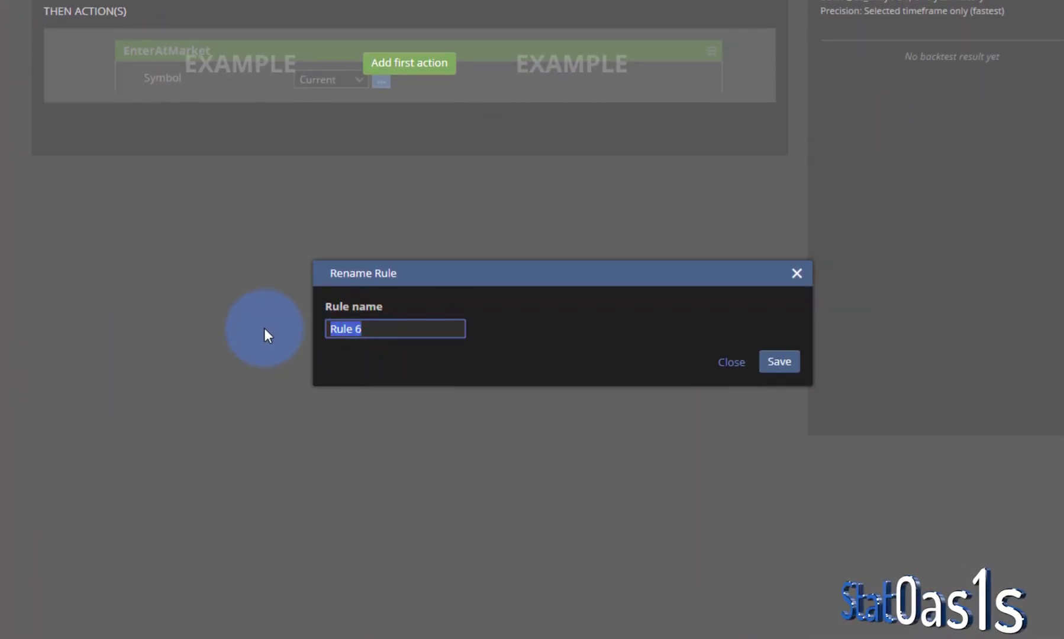
text(UpCounter)
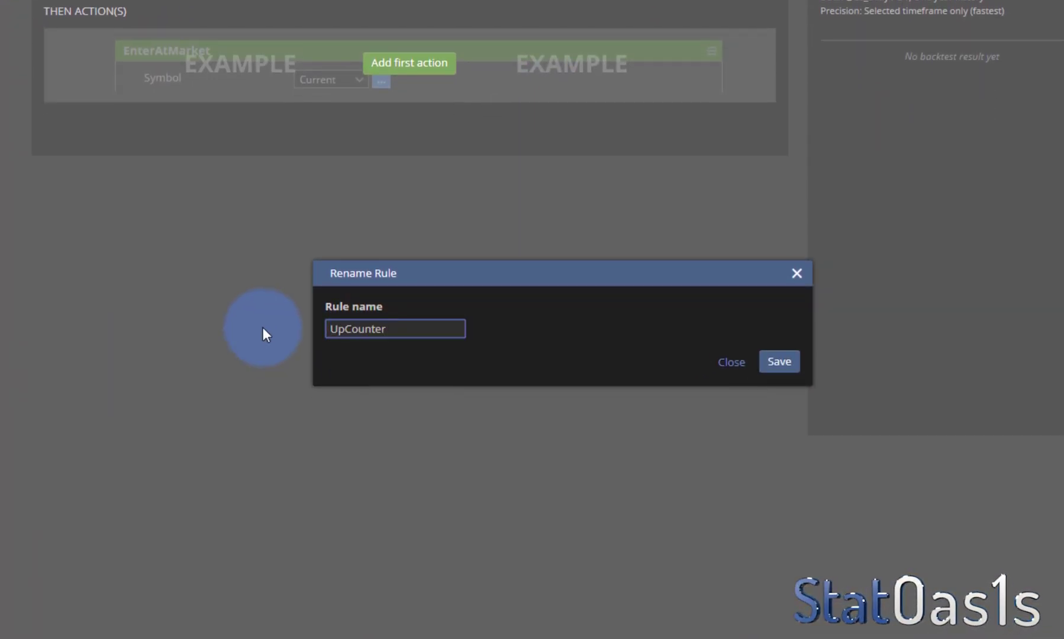
click(769, 453)
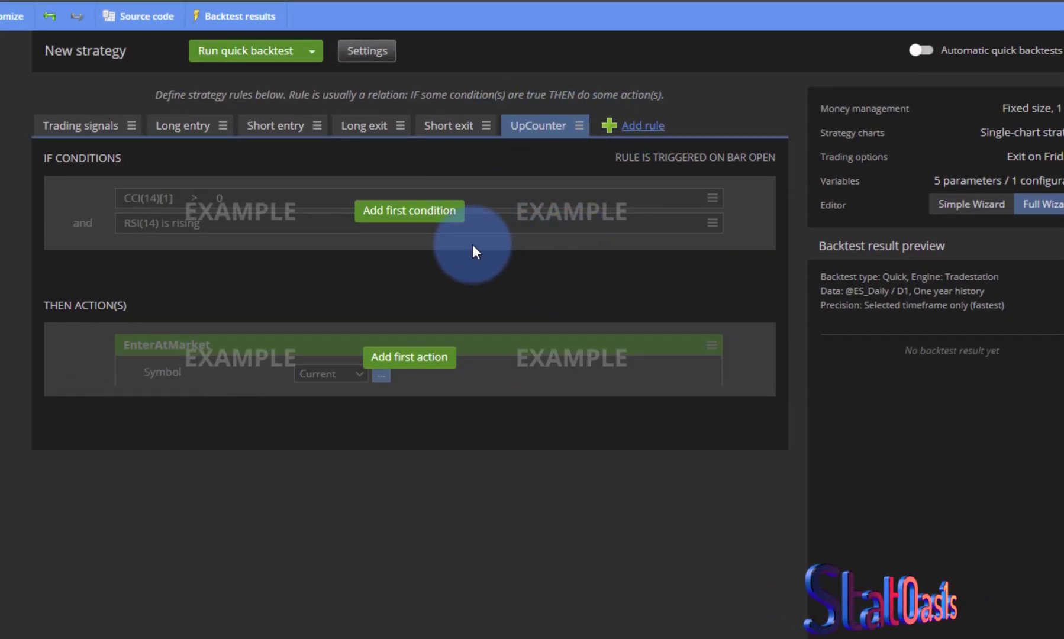
Step: Set UpCounter's first condition to Close[0] > Close[1], with Close on both sides
click(386, 212)
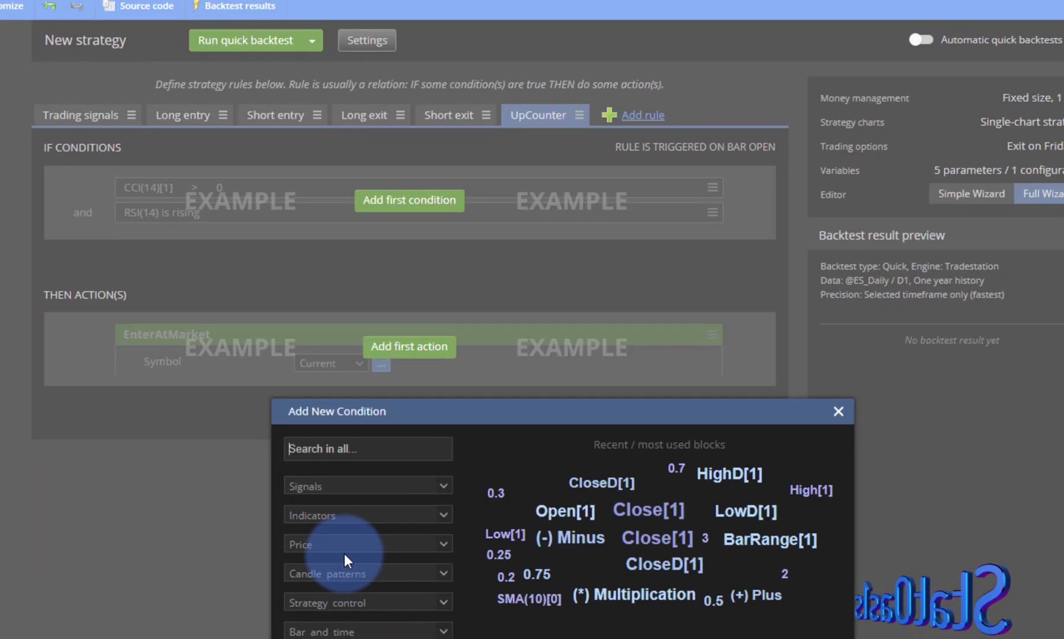
click(344, 550)
click(364, 545)
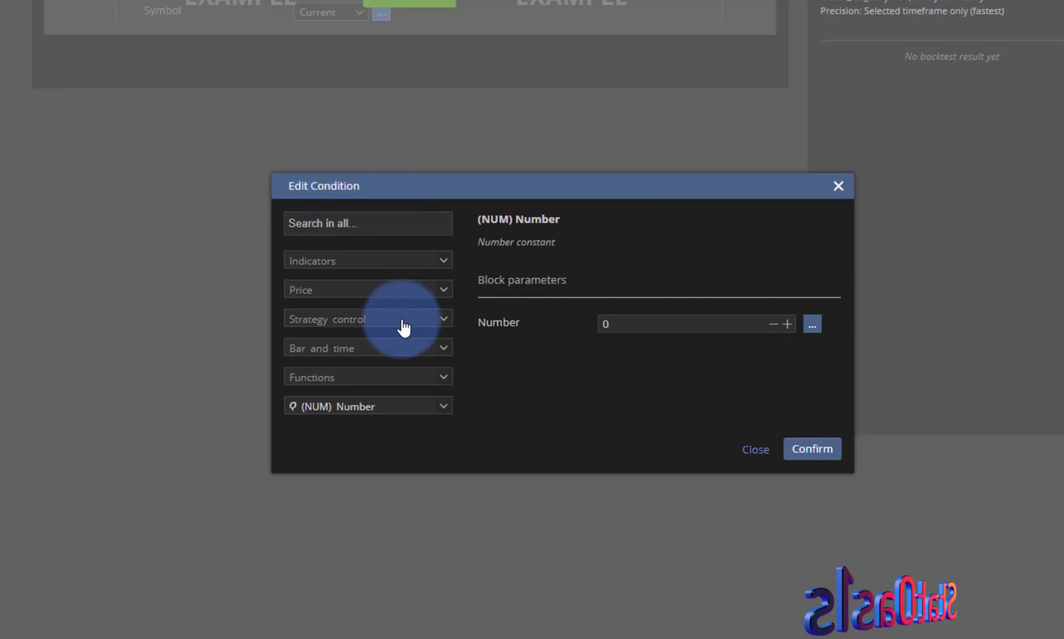
click(359, 290)
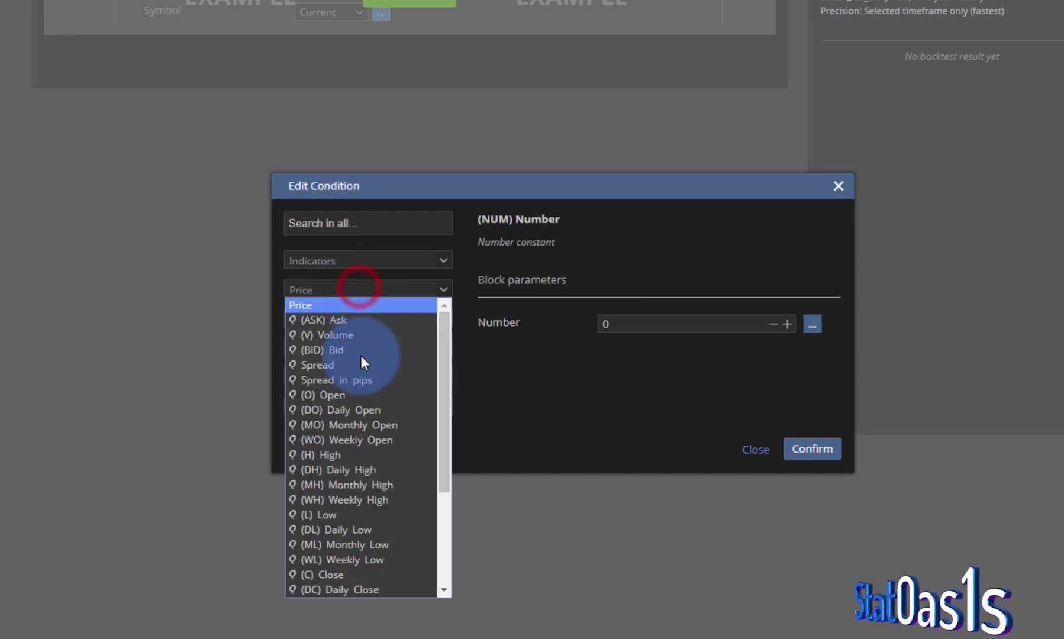
click(357, 571)
click(812, 448)
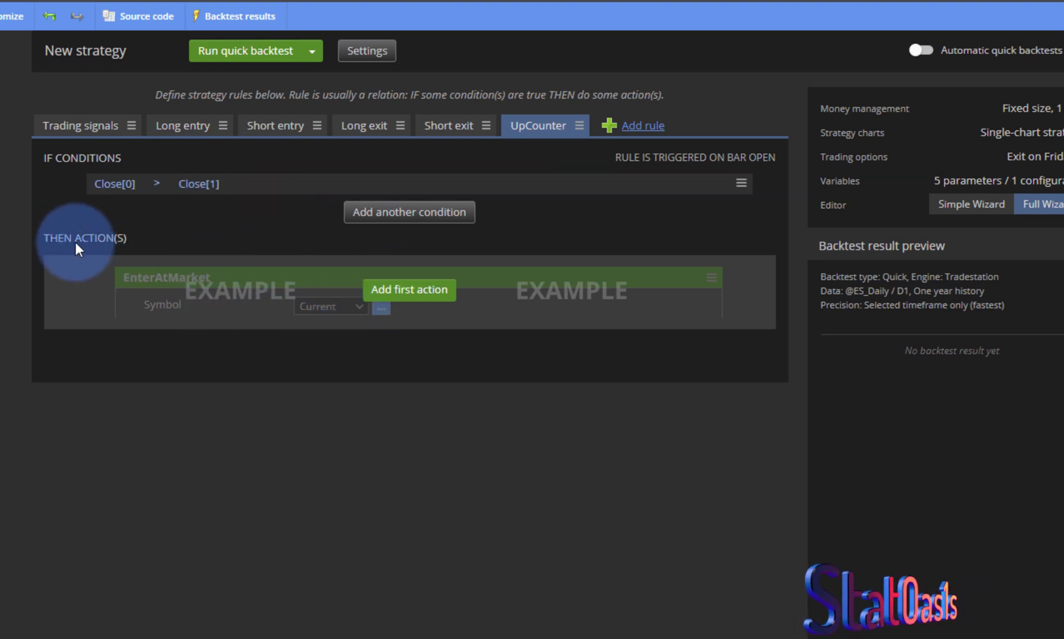
Step: Add an Assign variable action to UpCounter targeting a newly created variable5
click(382, 293)
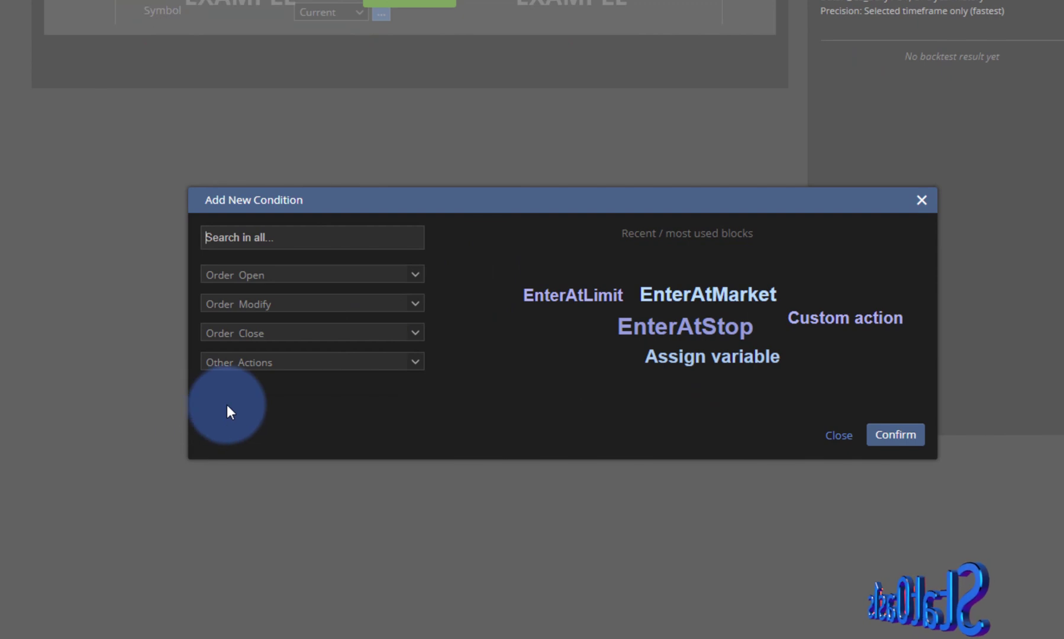
click(308, 362)
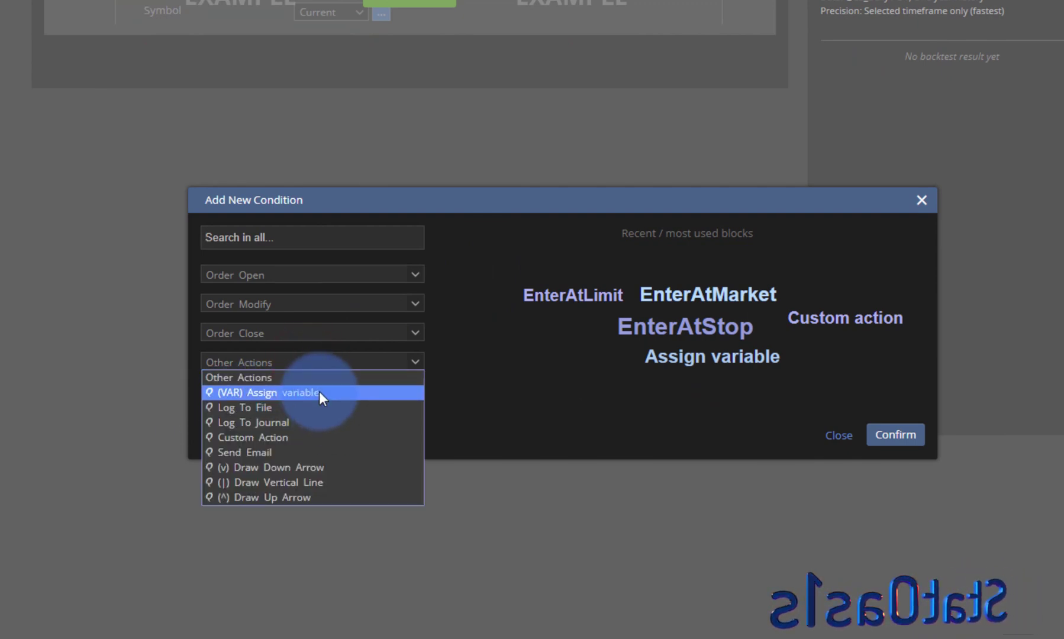
click(319, 391)
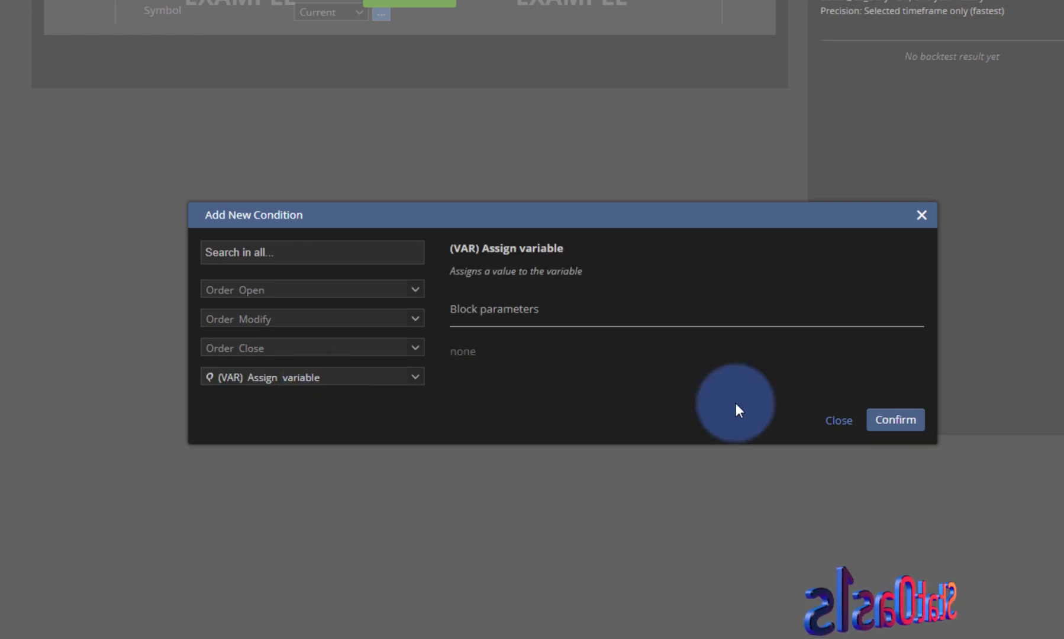
click(905, 421)
click(346, 24)
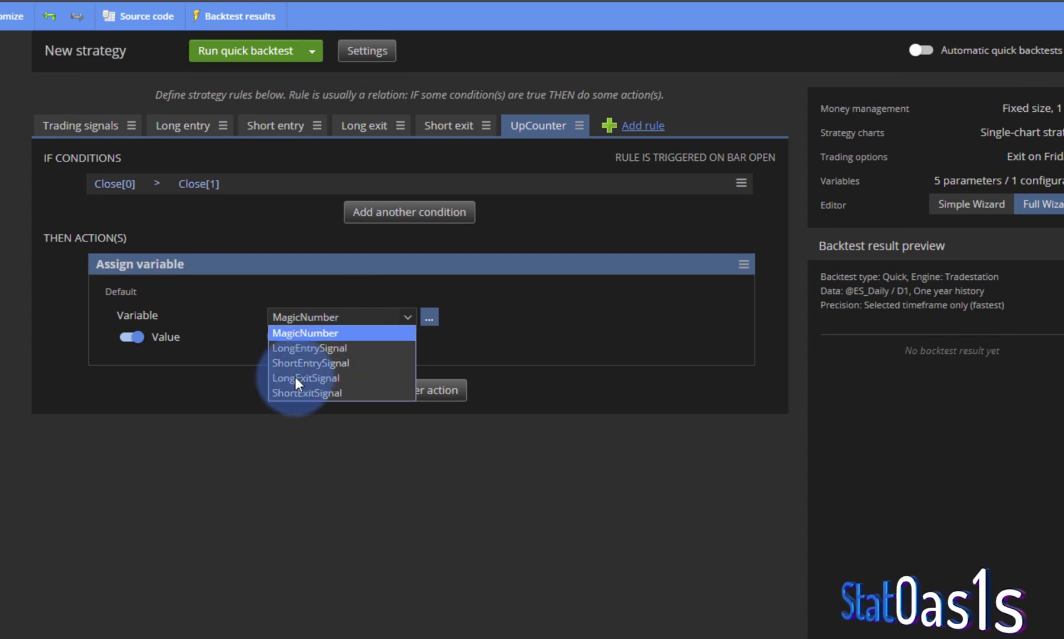
click(484, 332)
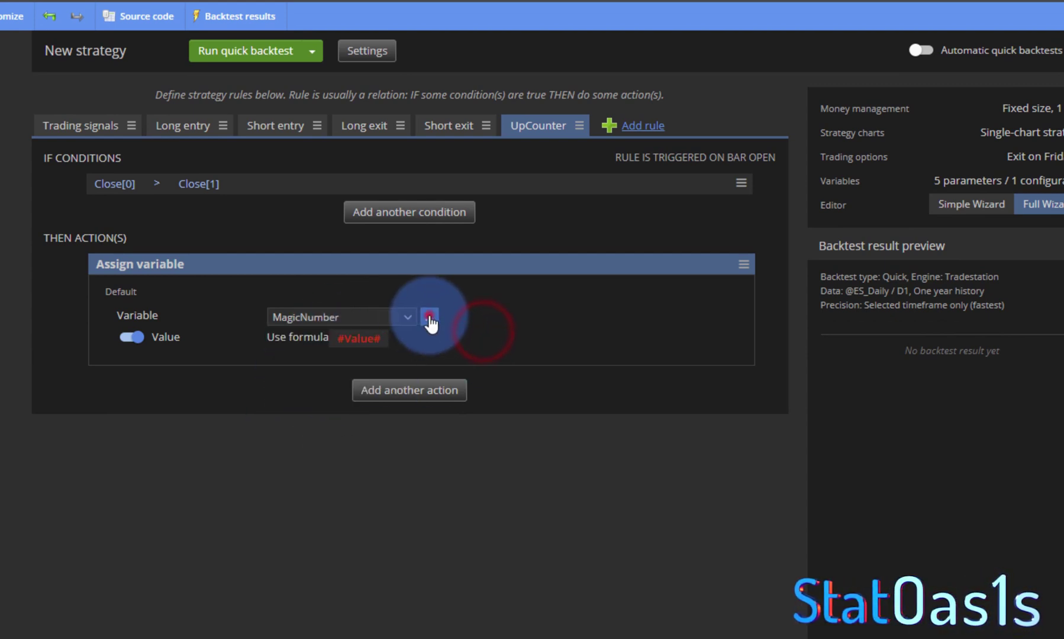
click(429, 319)
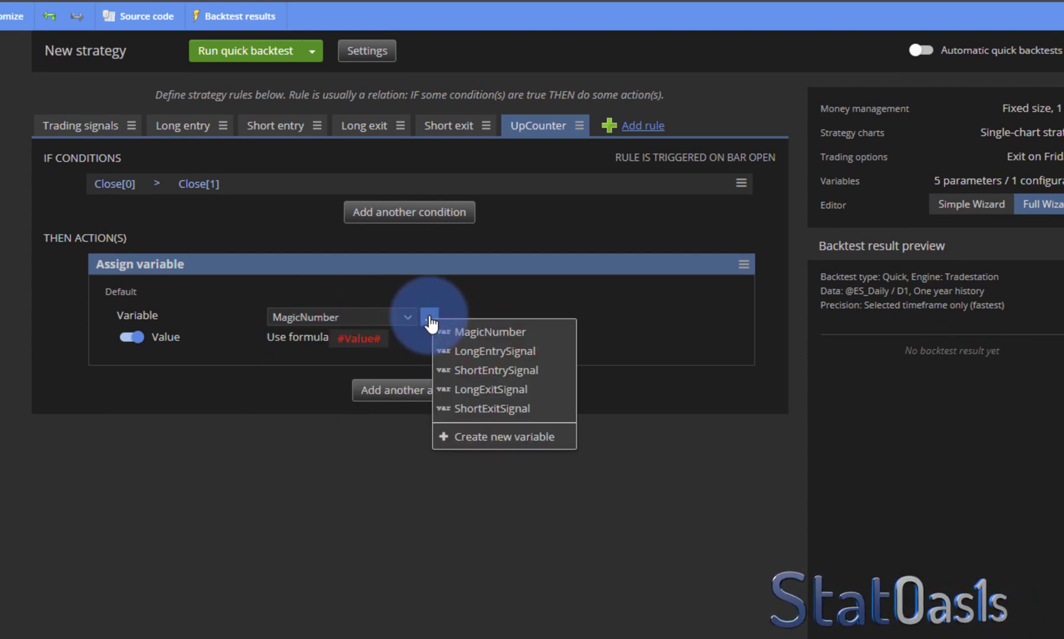
click(487, 438)
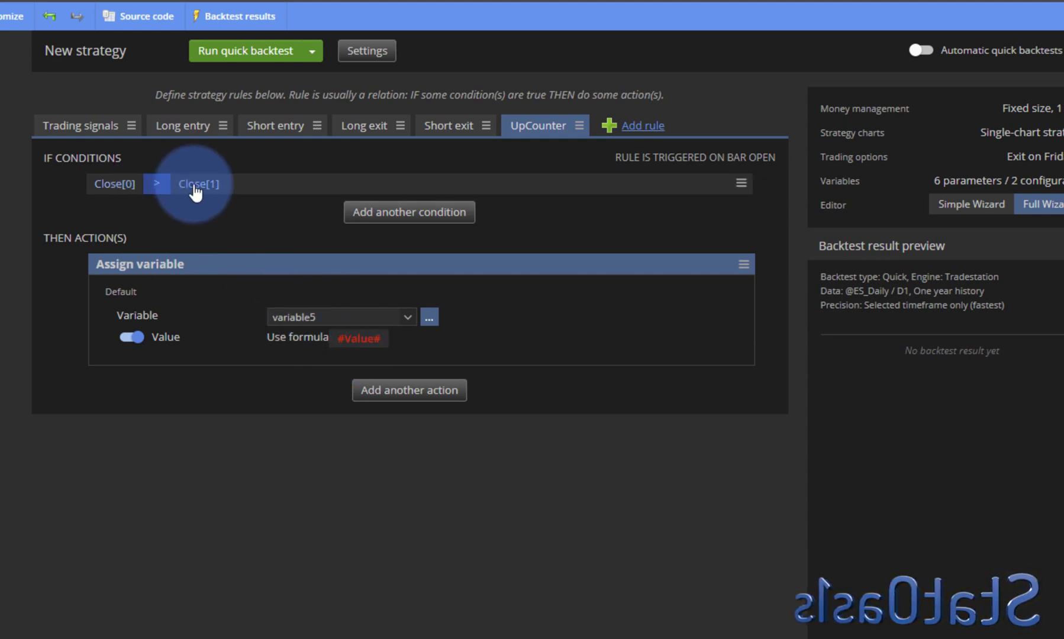
Step: Build the assigned value as a Plus block with variable5 as its left operand
click(362, 336)
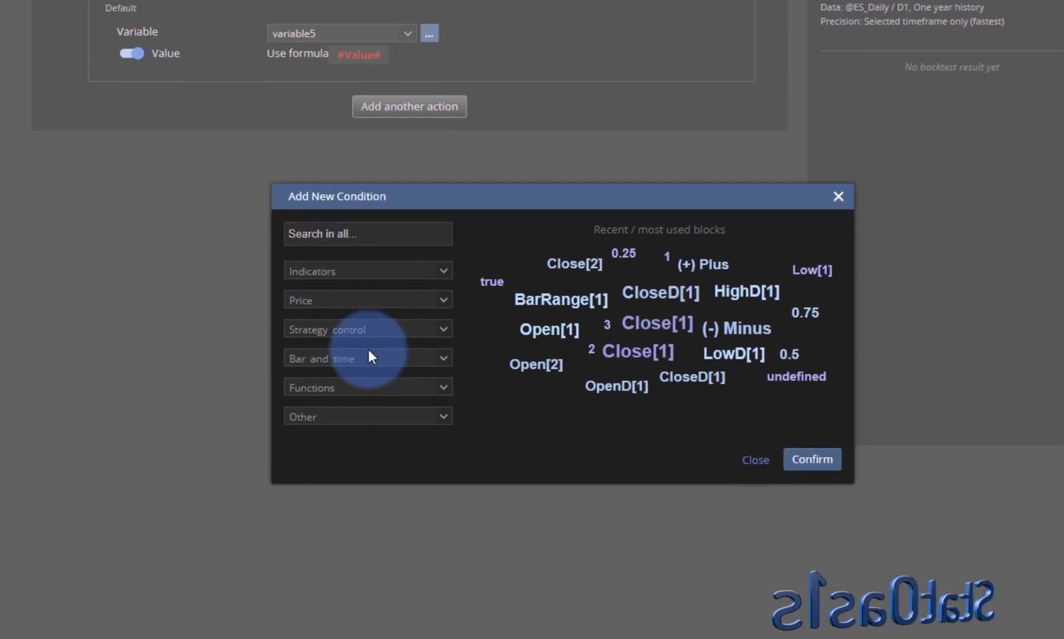
click(359, 387)
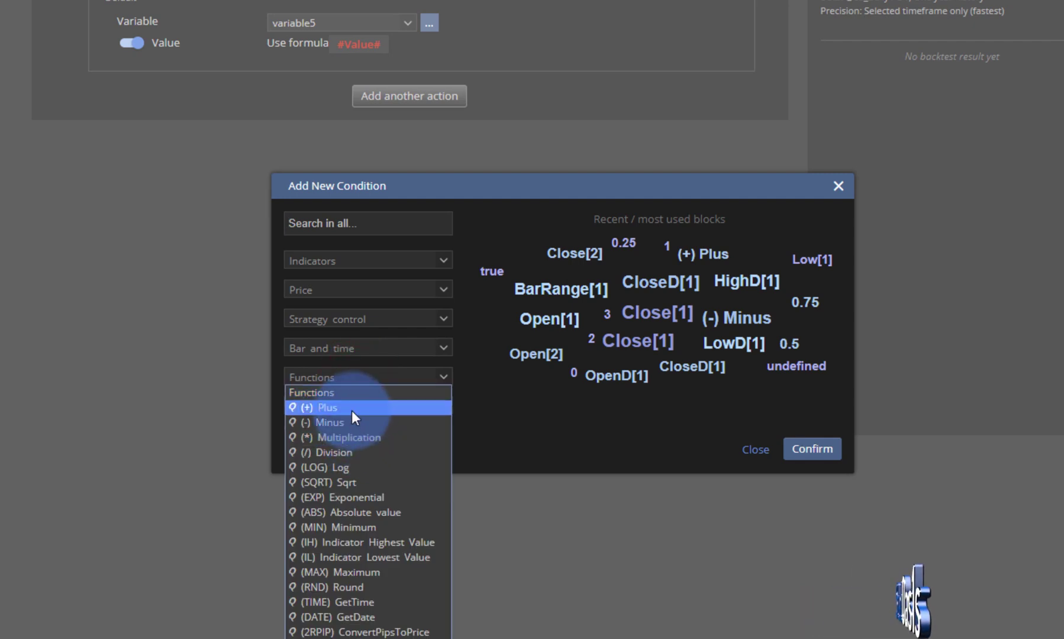
click(351, 408)
click(812, 448)
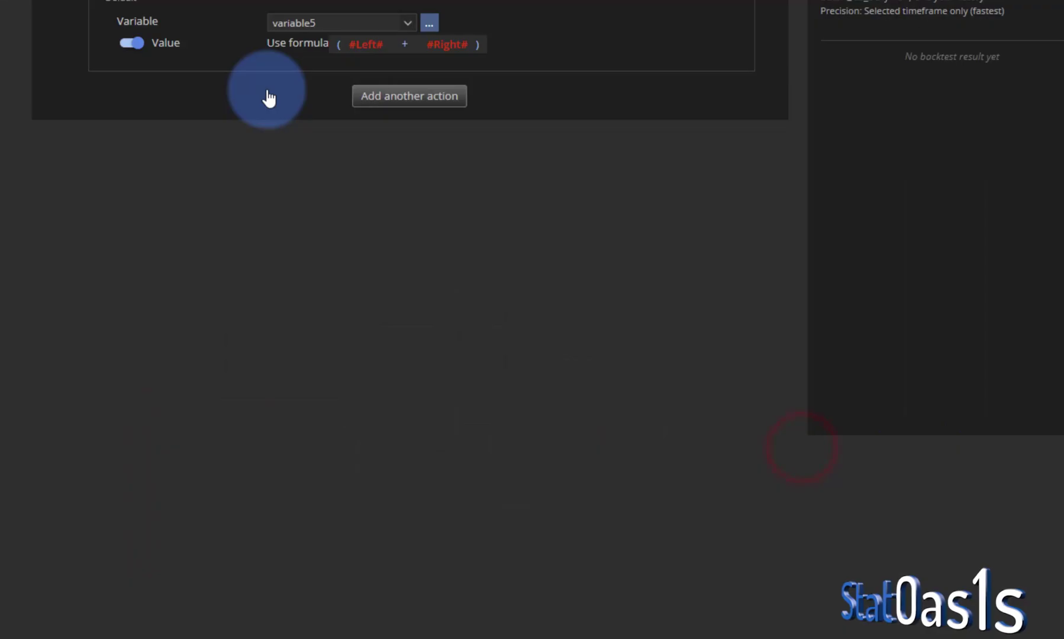
click(372, 52)
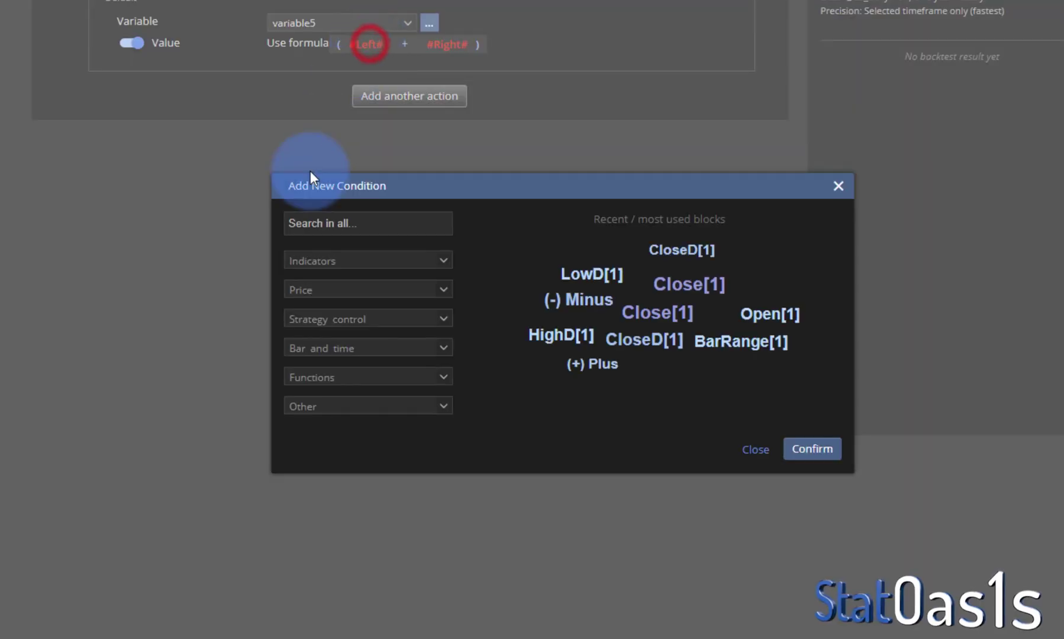
click(354, 406)
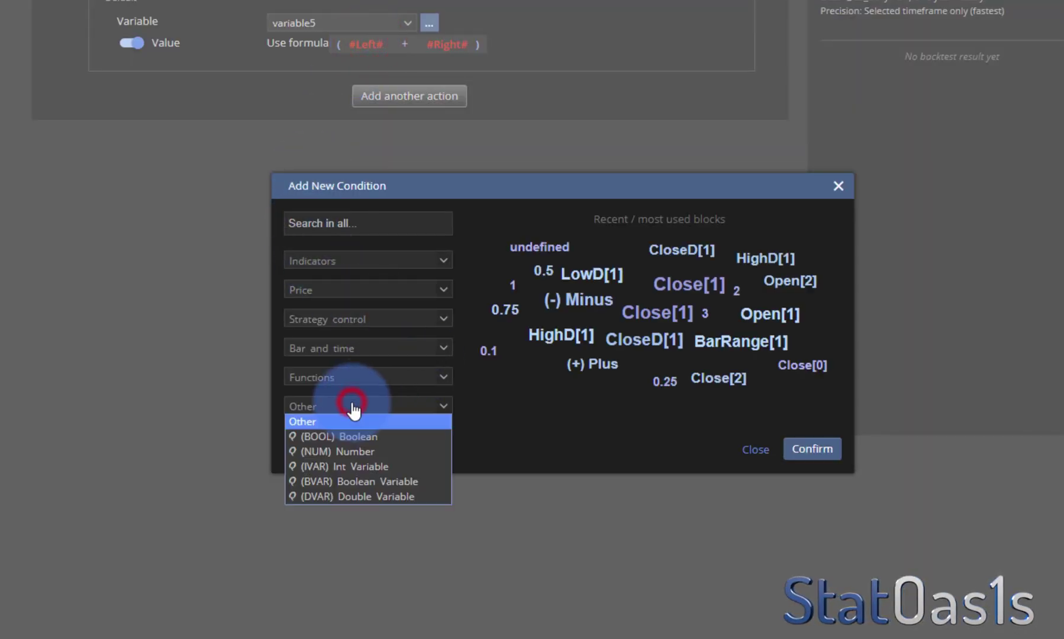
click(368, 467)
click(676, 324)
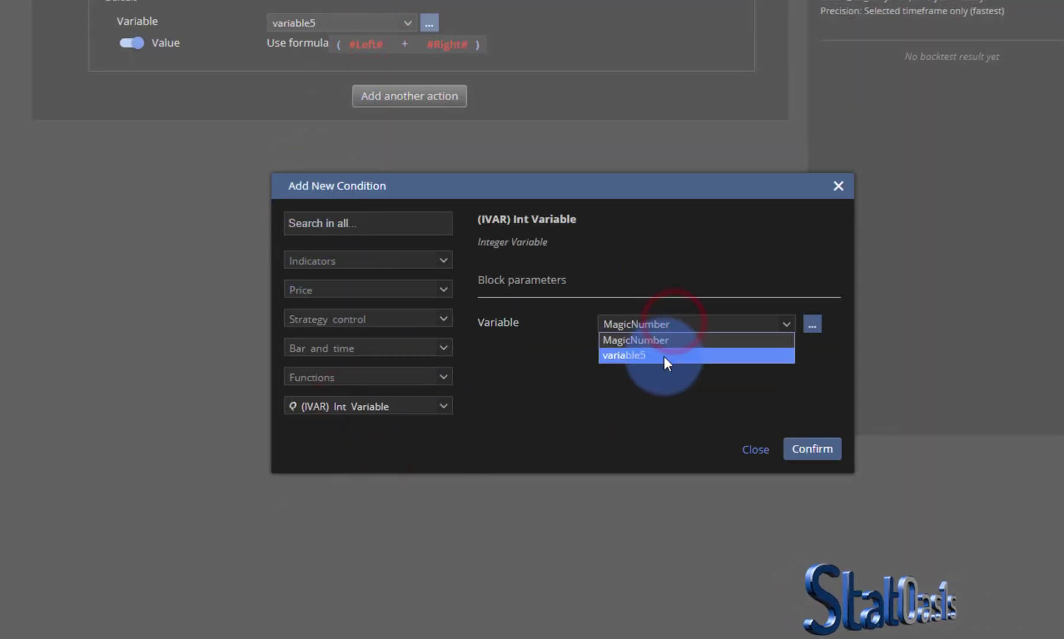
click(663, 355)
click(810, 448)
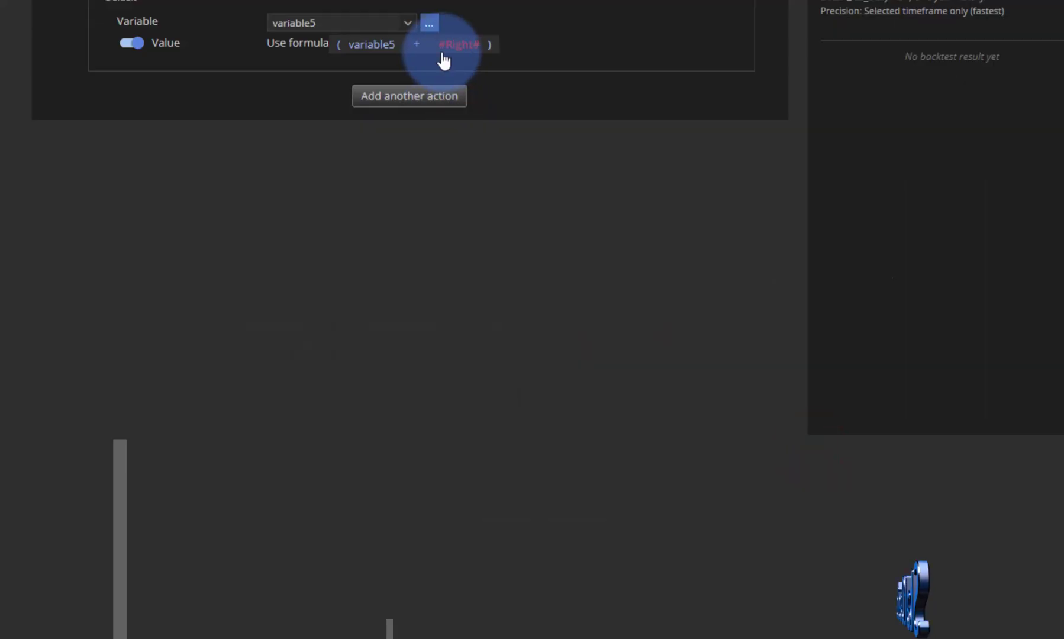
Step: Set the sum's right operand to the number 1, giving variable5 + 1
click(473, 48)
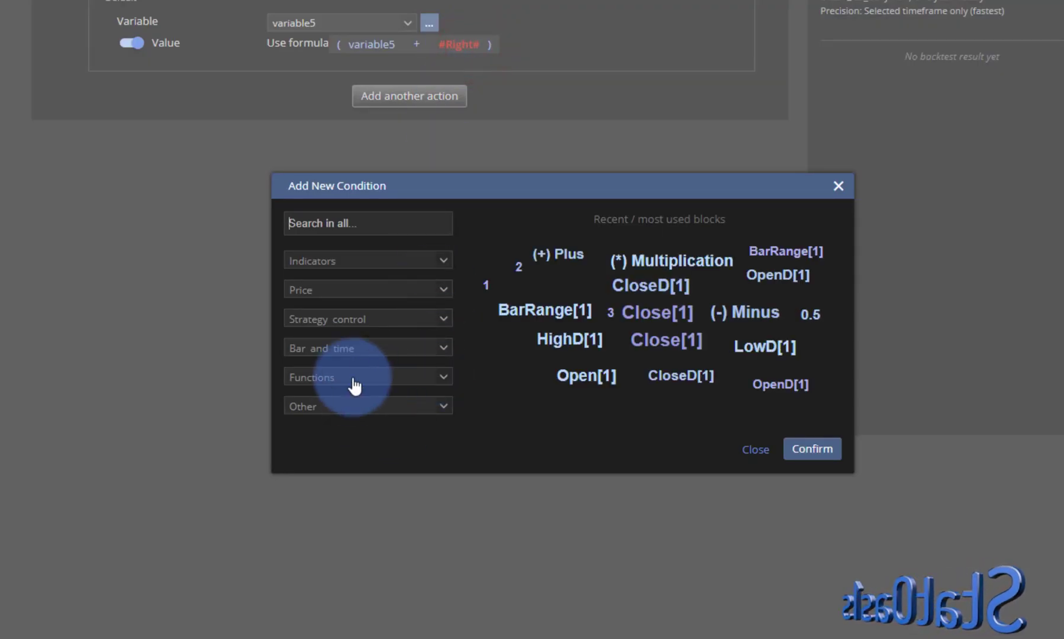
click(342, 413)
click(349, 450)
text(1)
click(812, 448)
scroll(418, 261, up, 5)
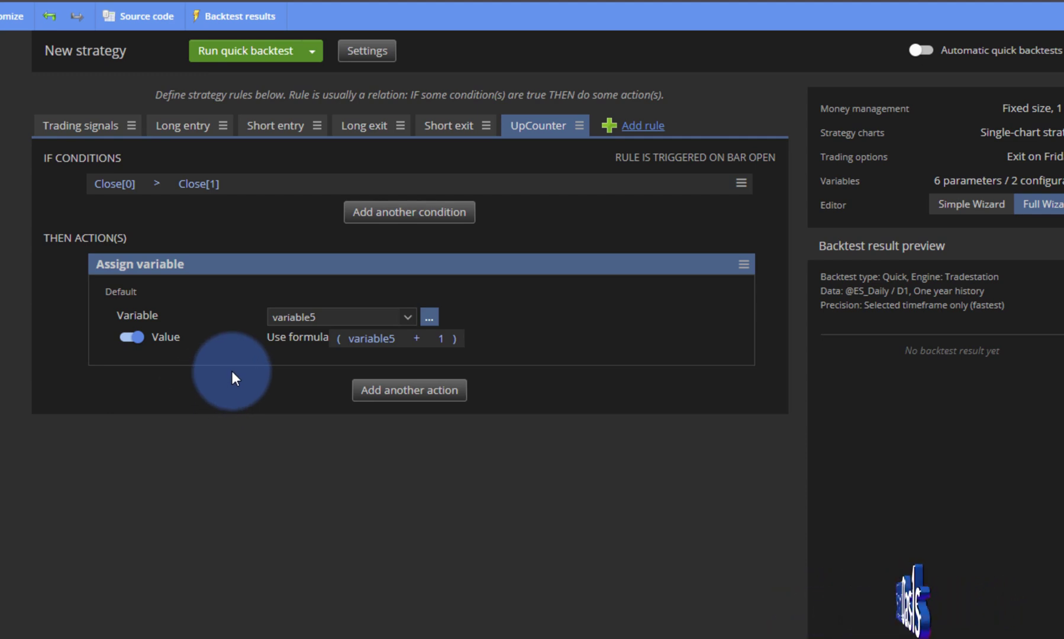
Step: Add a second Assign variable action targeting a newly created variable6
click(390, 401)
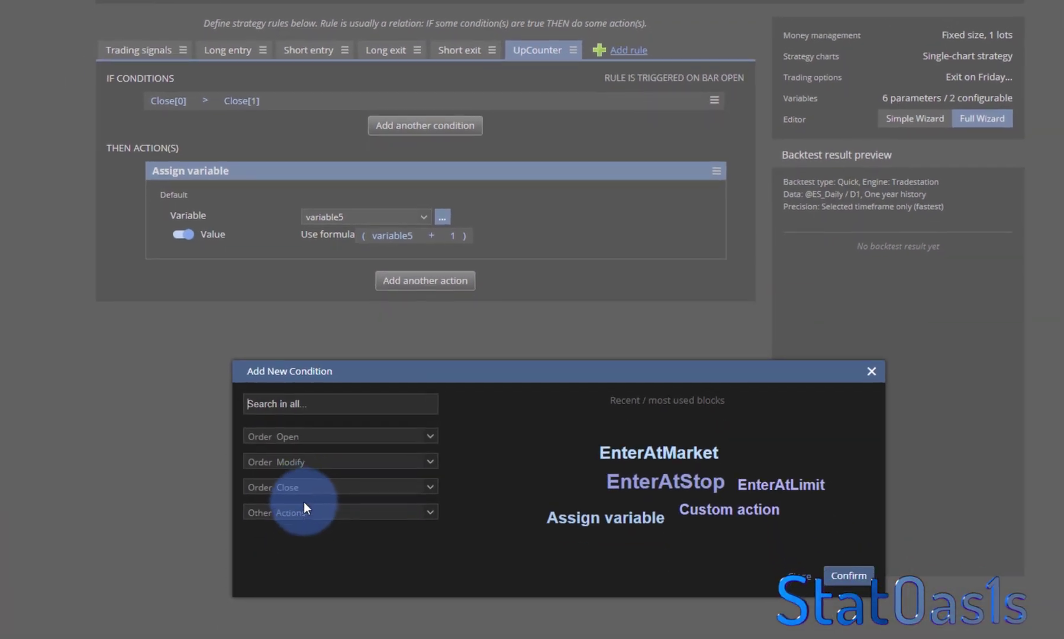
click(293, 510)
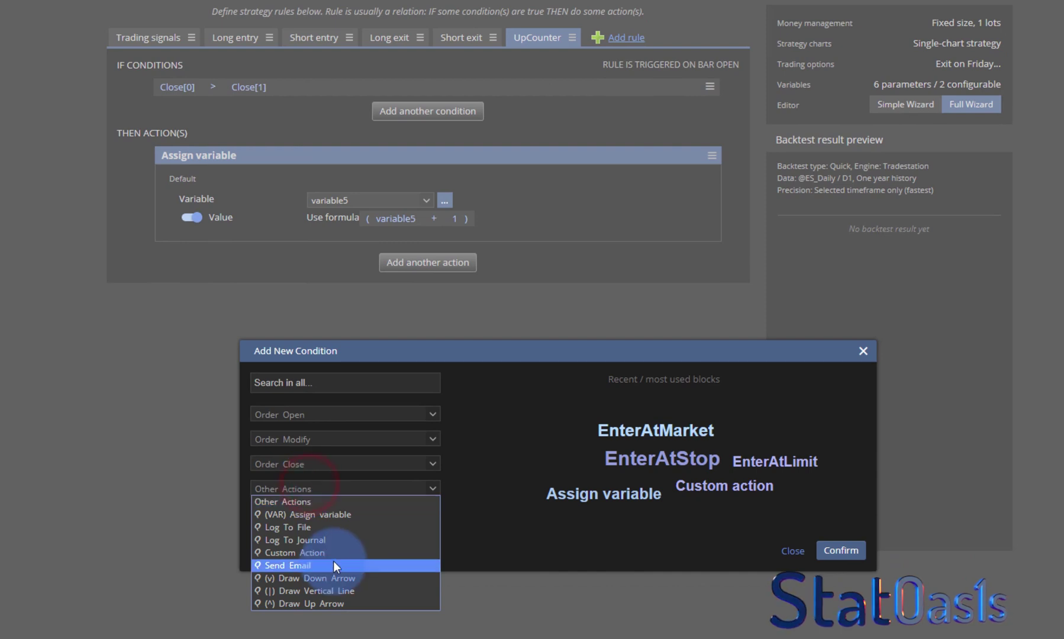
click(339, 514)
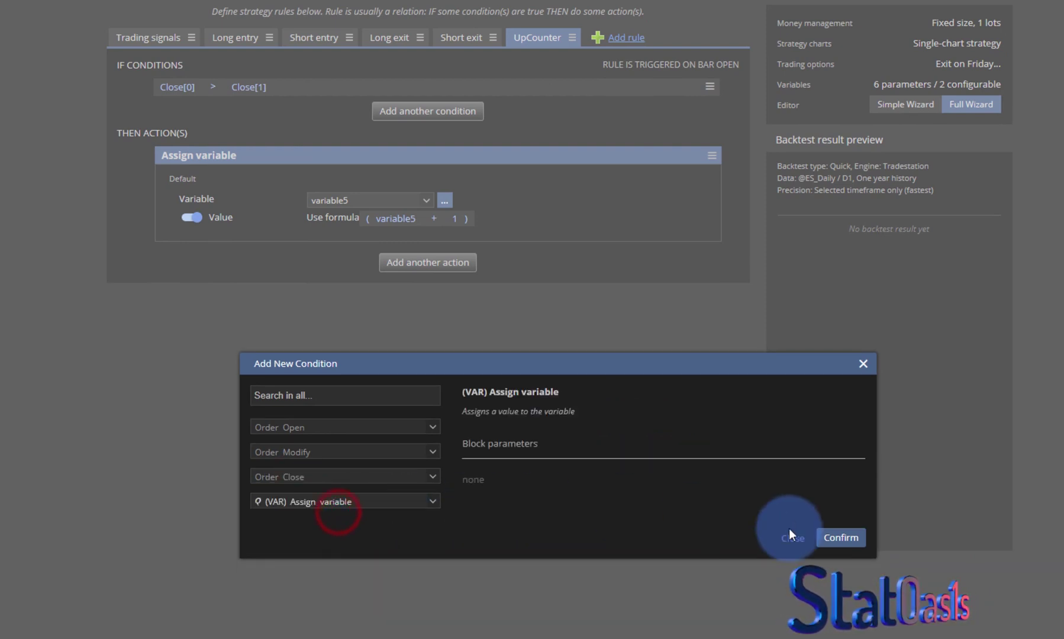
click(841, 537)
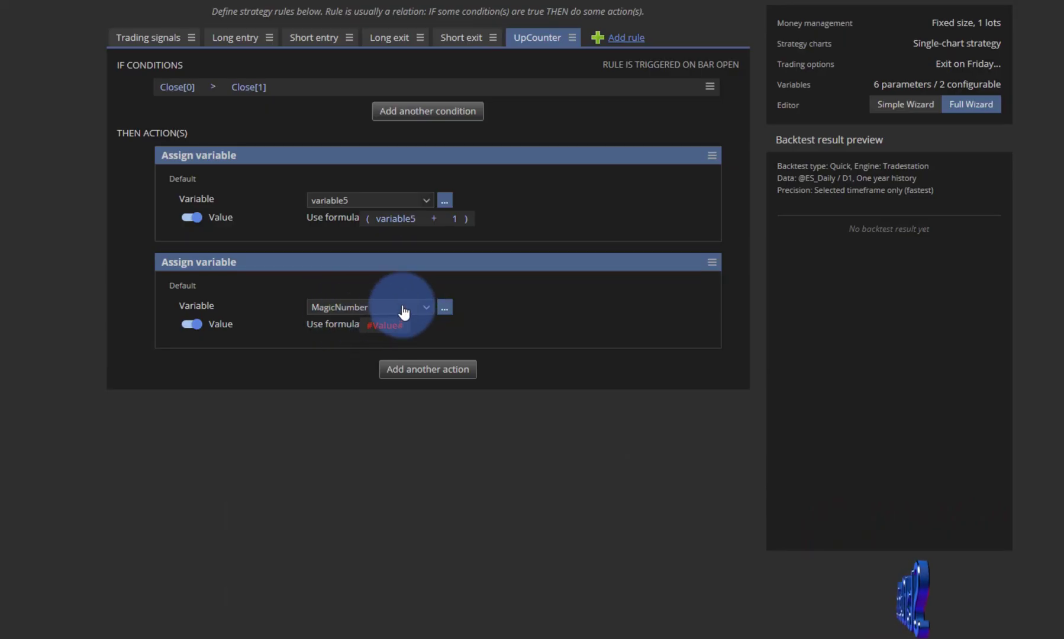
click(404, 308)
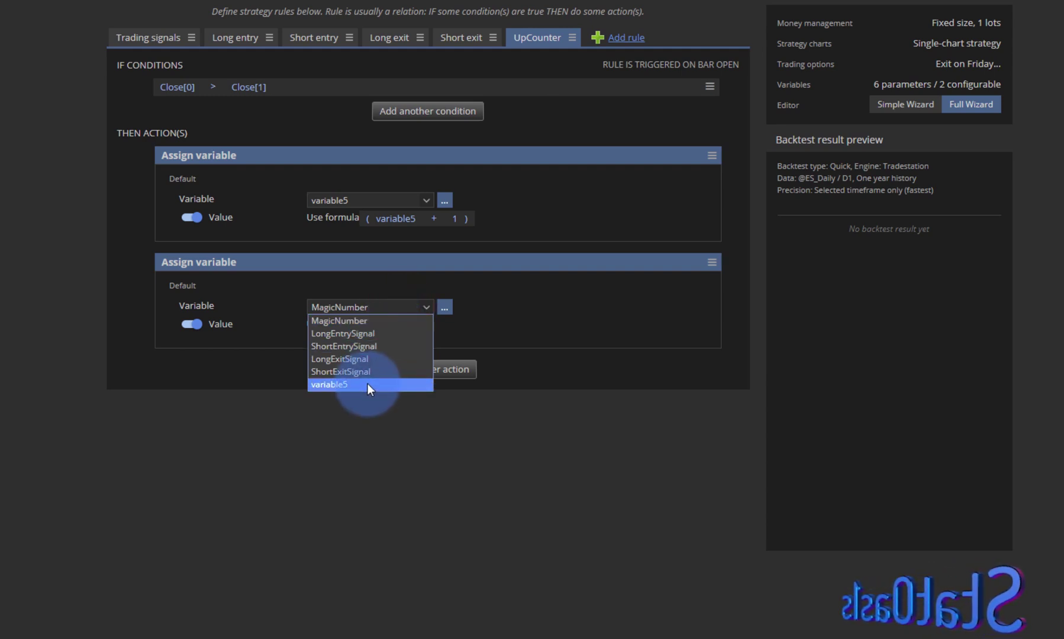
click(508, 308)
click(445, 308)
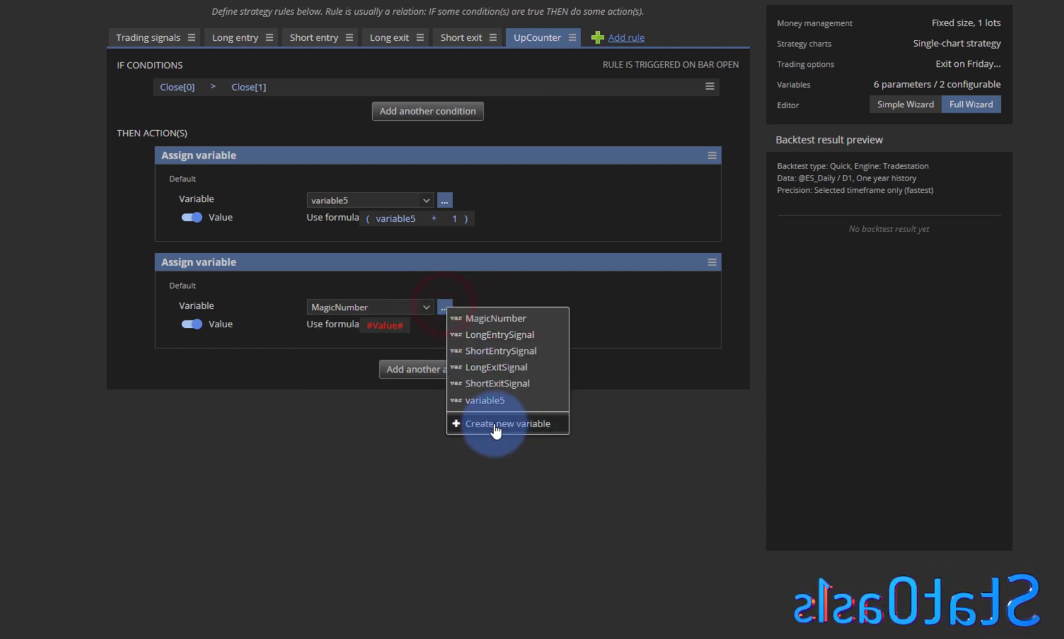
click(493, 424)
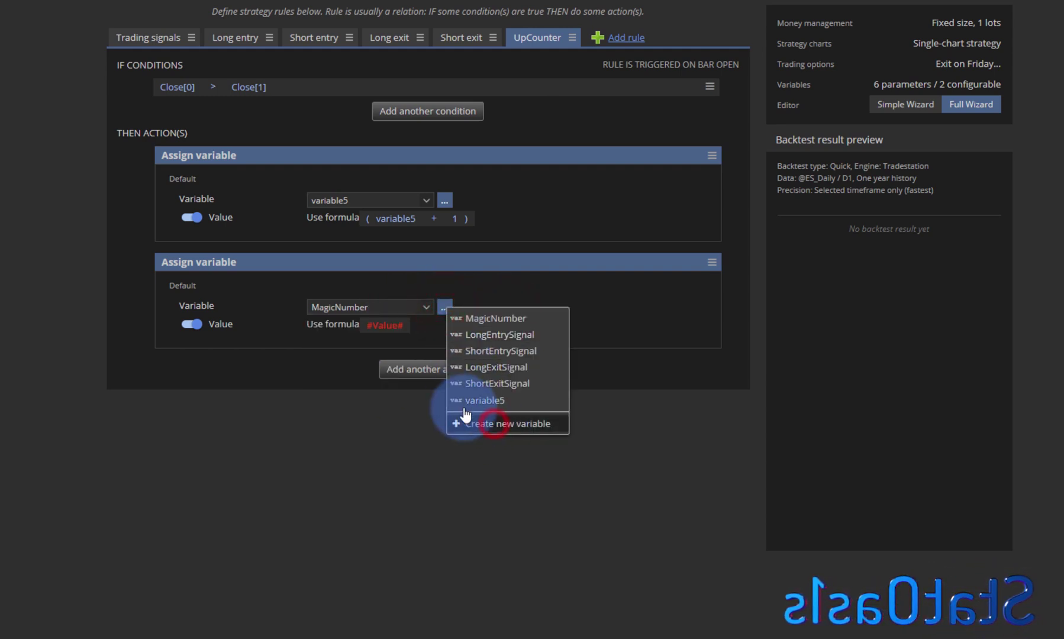
Step: Set variable6's assigned value to the number 0
click(384, 325)
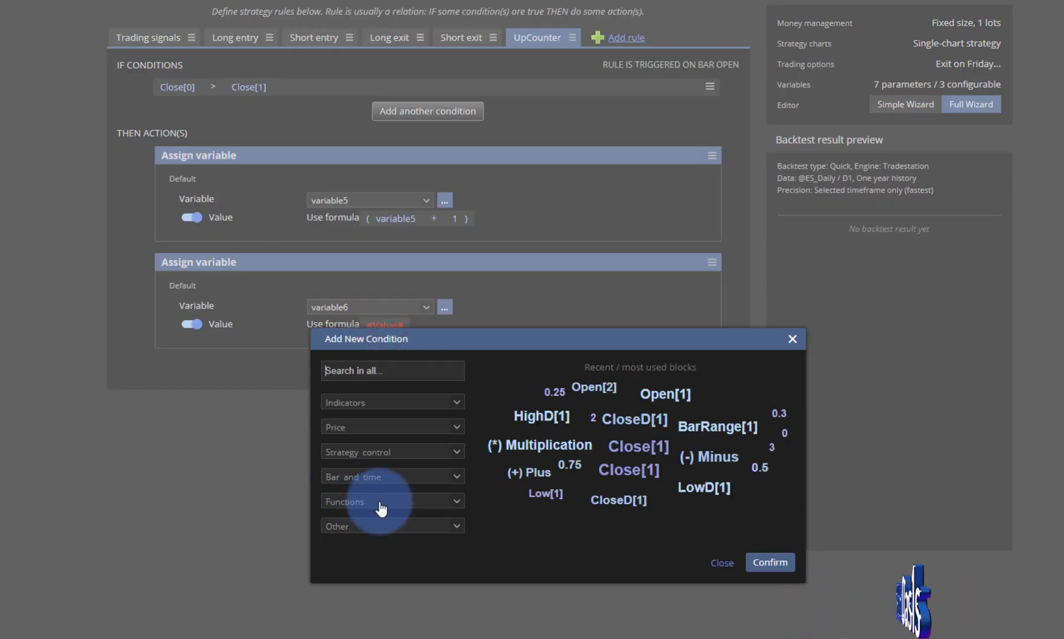
click(381, 526)
click(372, 566)
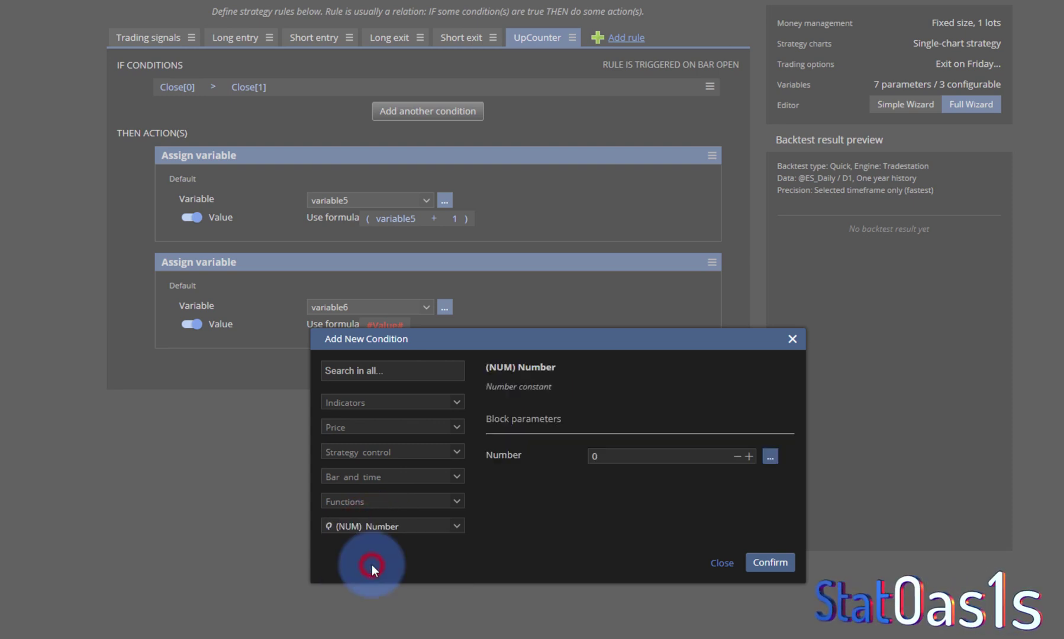
click(769, 562)
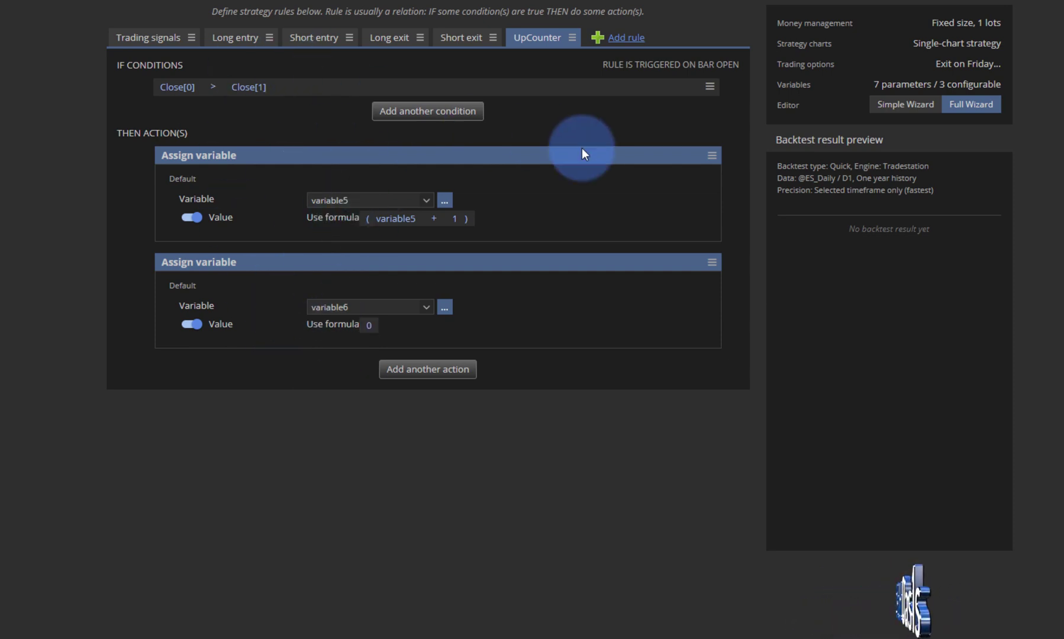
Step: Duplicate UpCounter and begin renaming the copy, deleting the 'Copy of Up' prefix
click(572, 38)
click(595, 77)
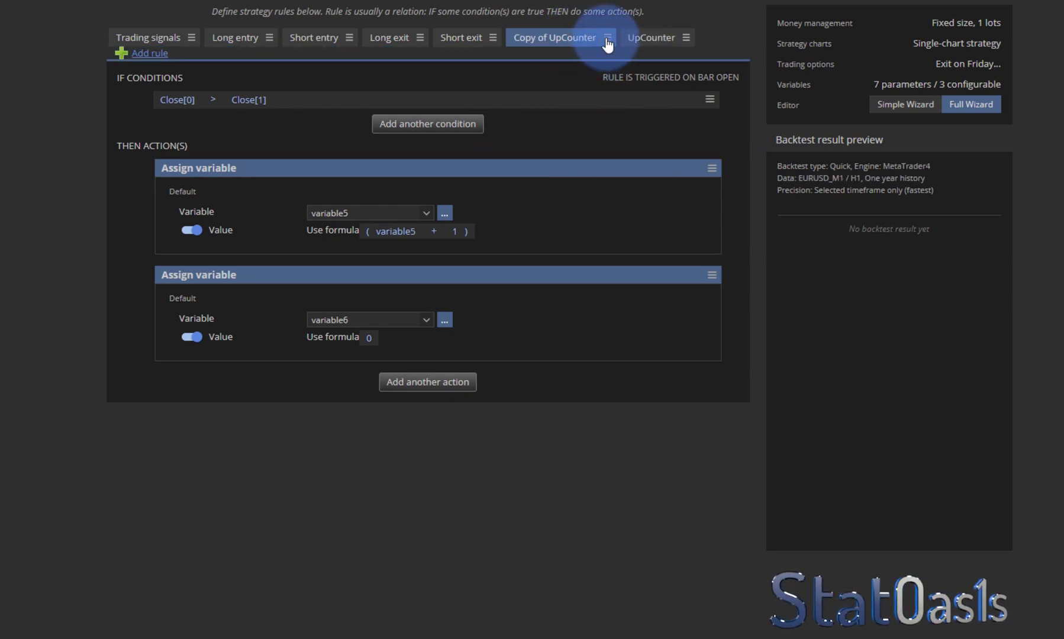
click(607, 38)
click(639, 60)
click(402, 460)
drag(405, 460, 287, 463)
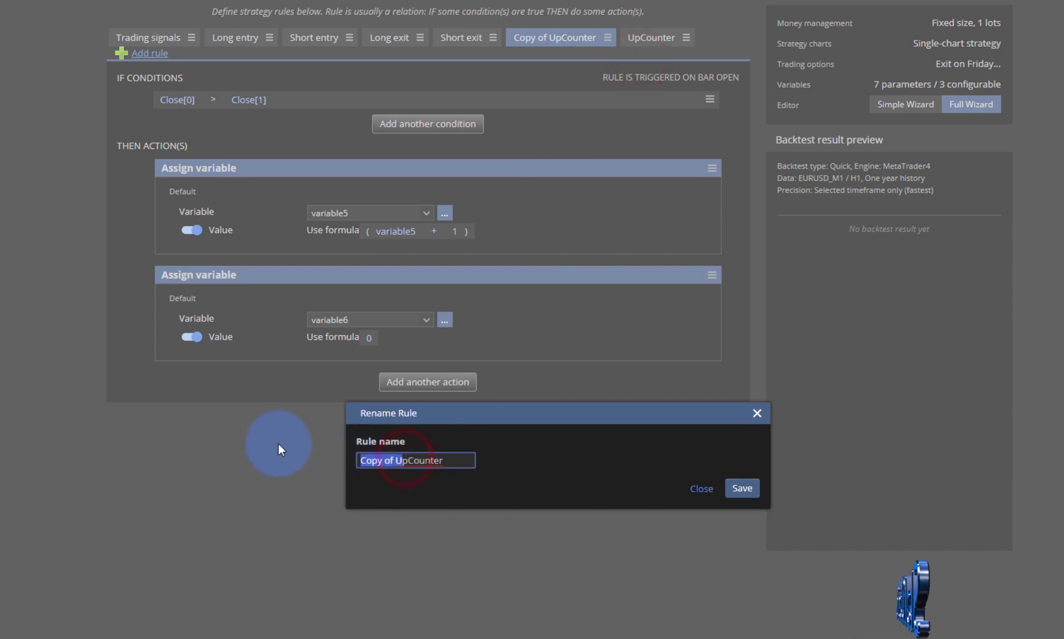
key(BackSpace)
key(Delete)
Step: Name the copy DnCounter and change its condition to Close[0] < Close[1]
text(Dn)
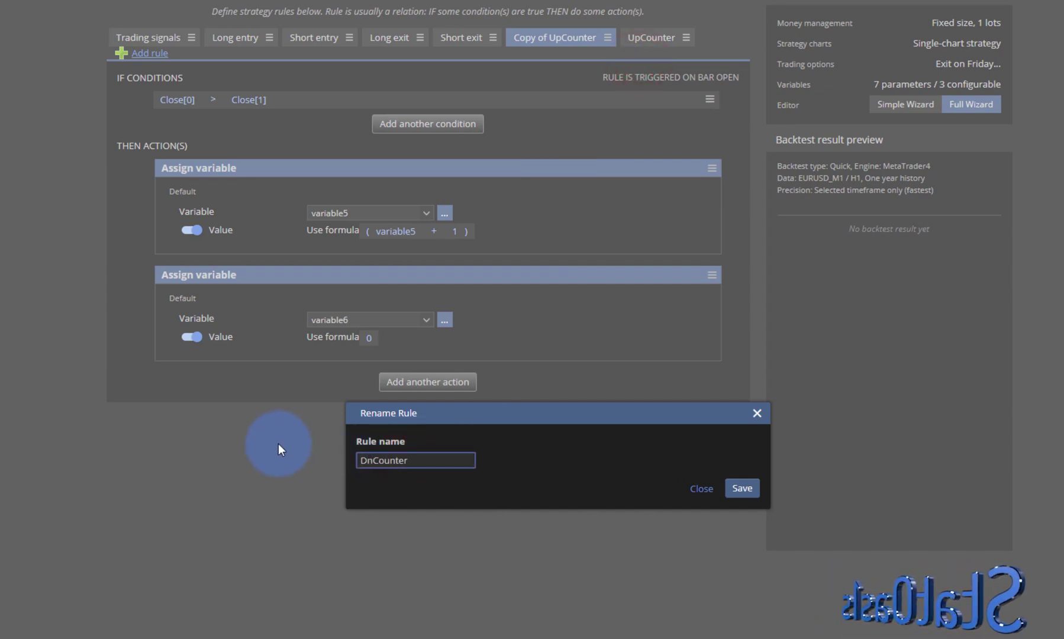
click(742, 488)
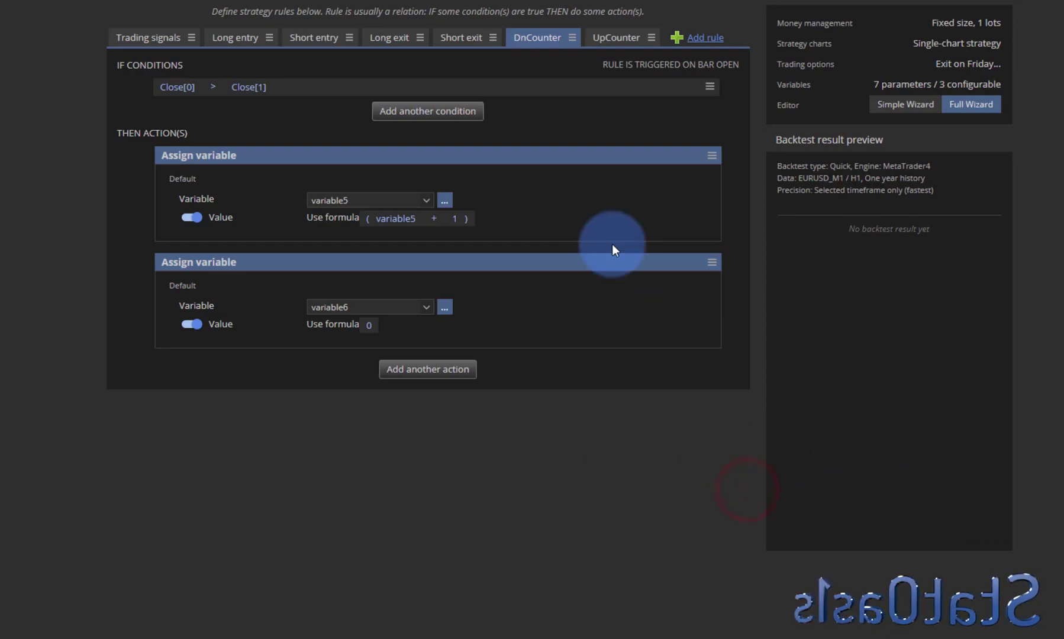
click(212, 87)
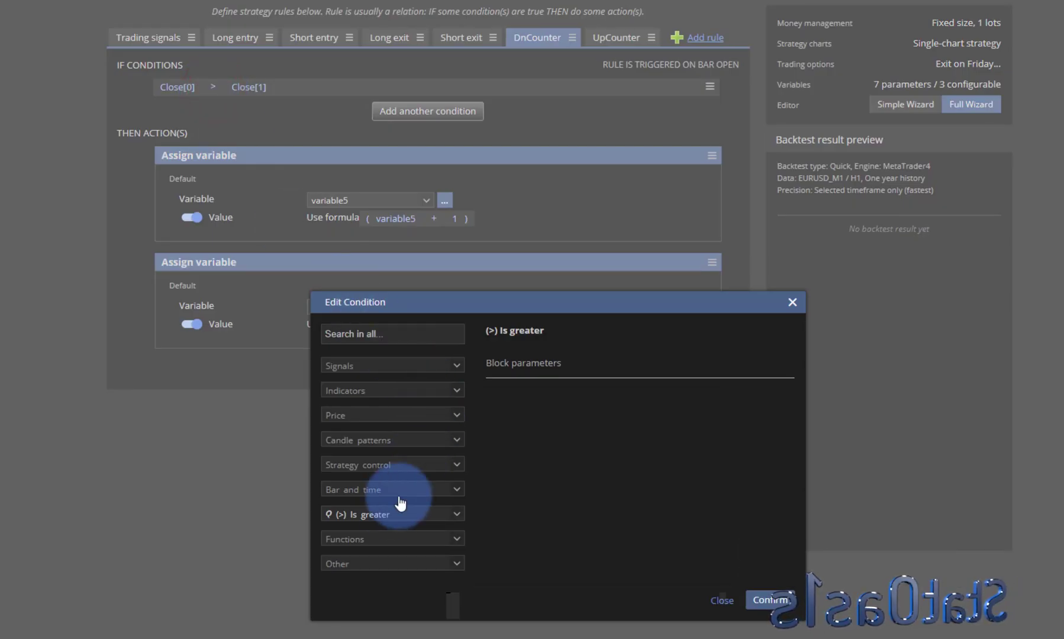
click(392, 512)
click(379, 569)
click(770, 599)
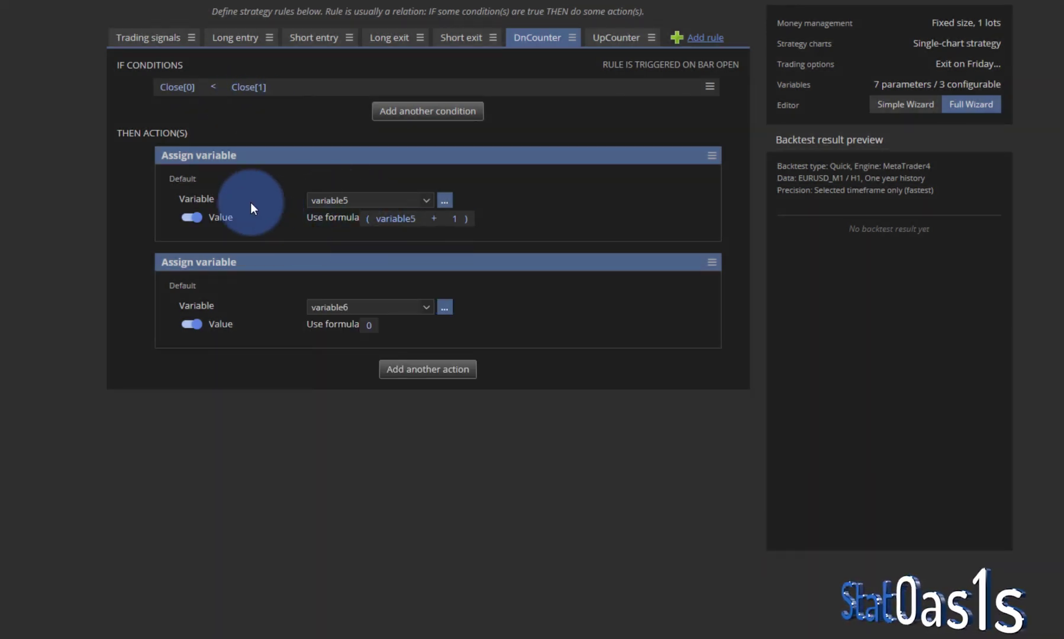
Step: Make DnCounter assign variable6 + 1 to variable6 and reset variable5 to 0
click(349, 203)
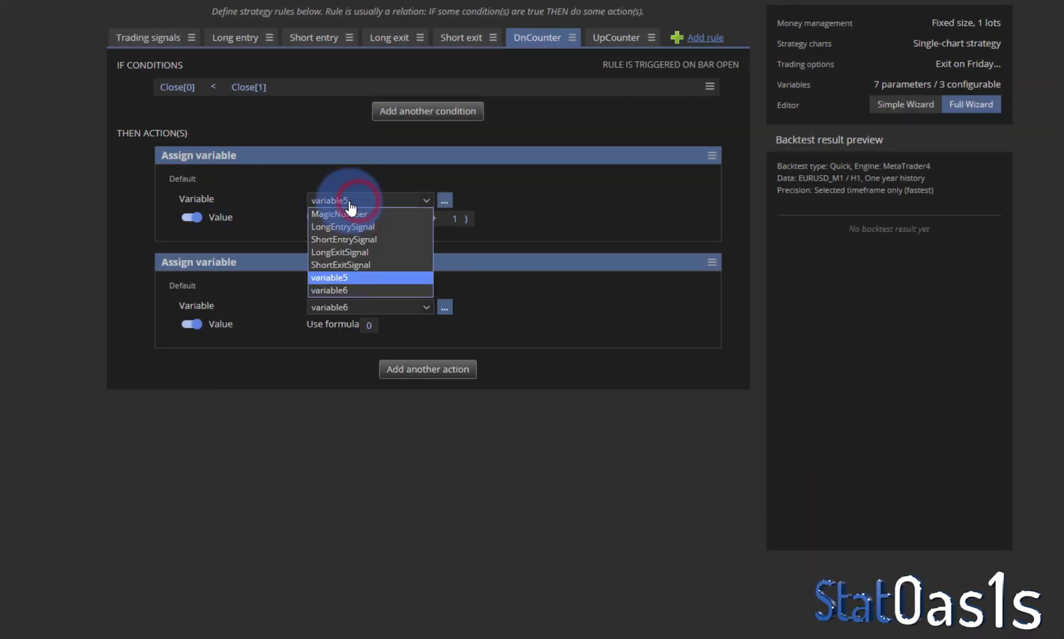
click(340, 289)
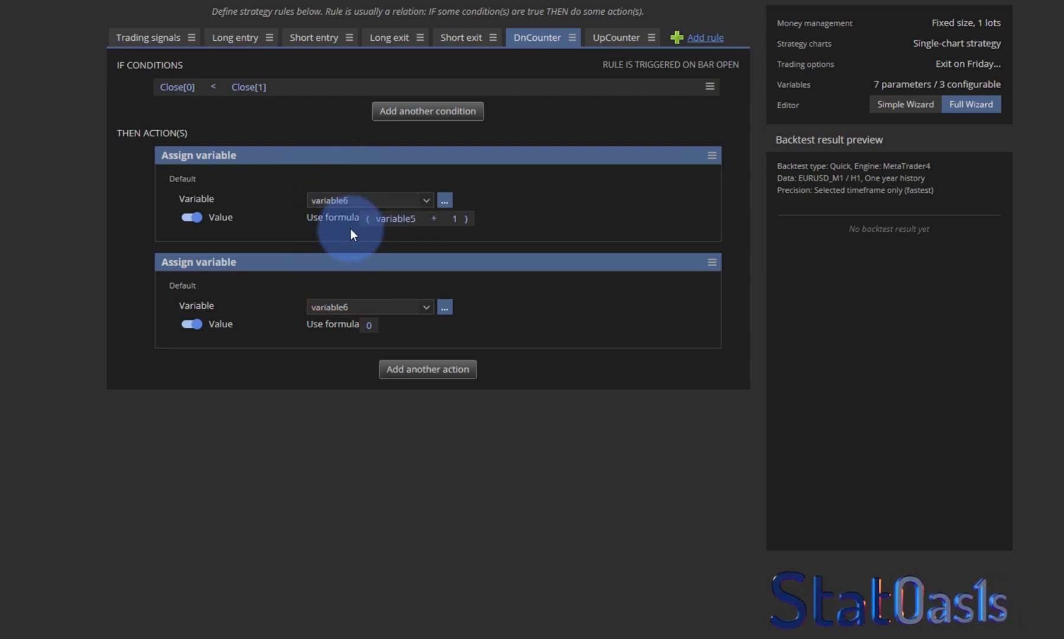
click(394, 219)
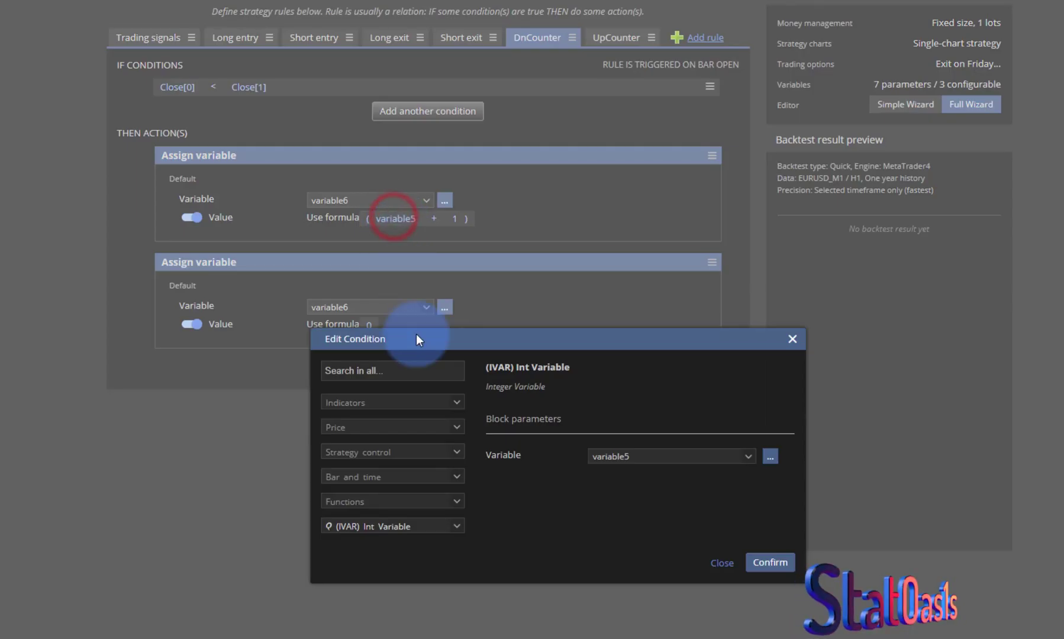
click(640, 464)
click(632, 495)
click(768, 563)
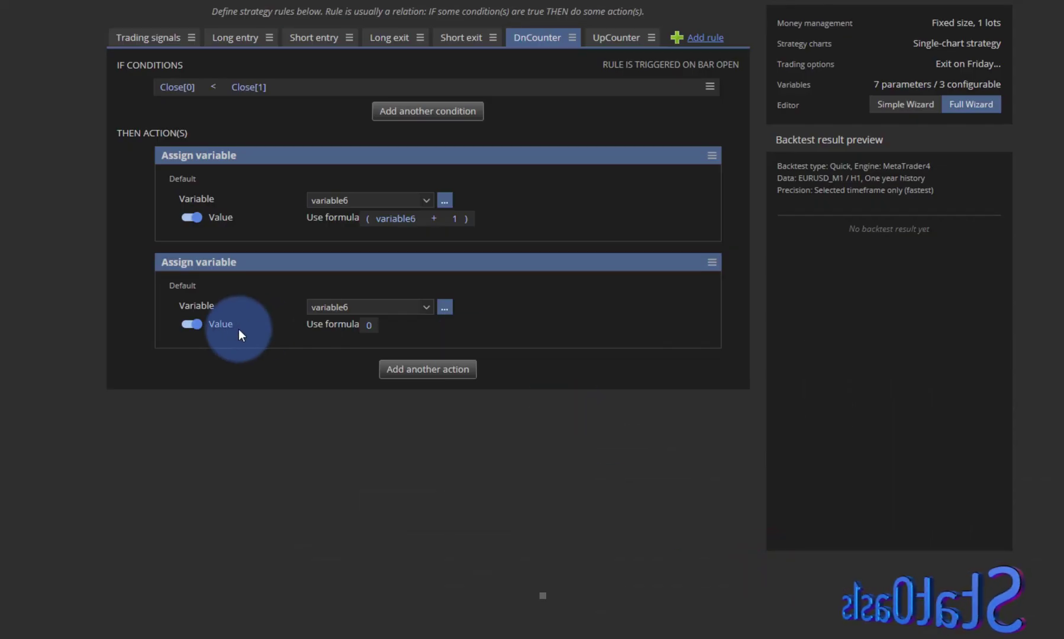
click(359, 307)
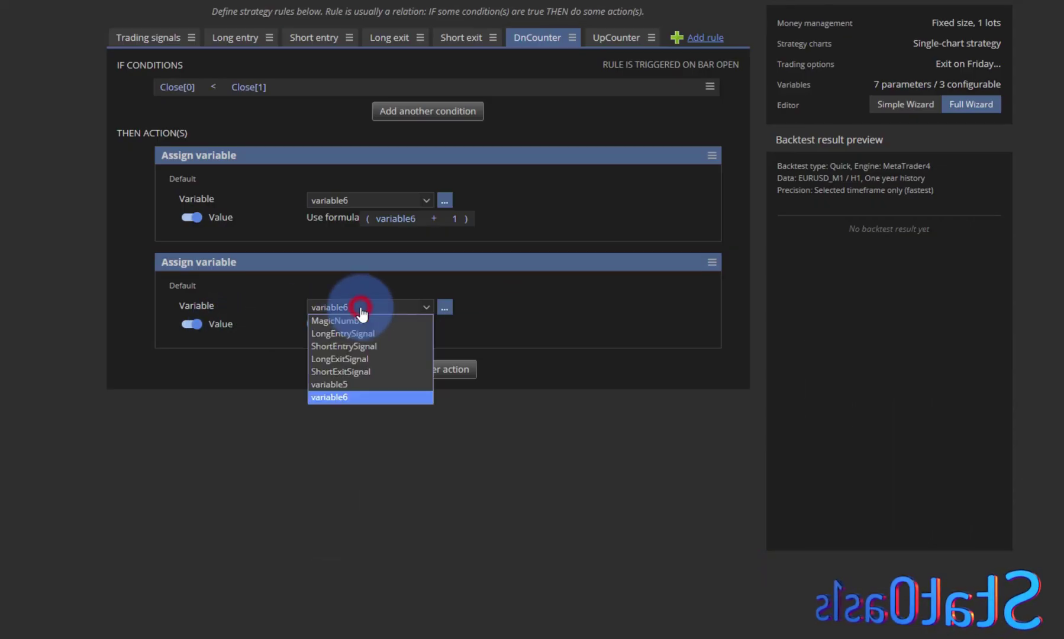
click(343, 381)
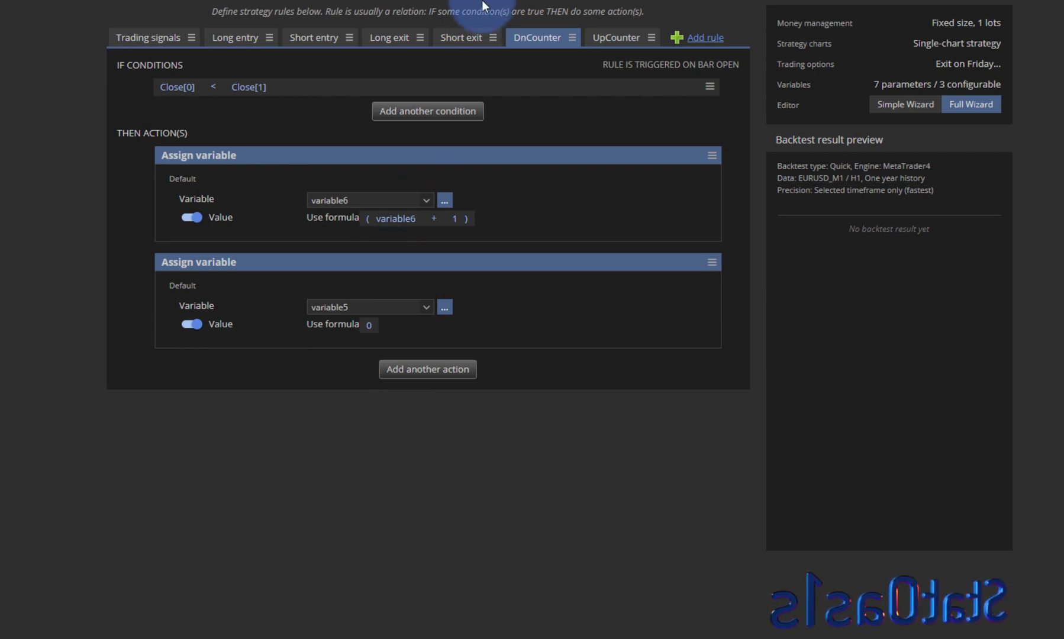
Step: Move the UpCounter rule ahead of DnCounter
click(606, 38)
click(650, 38)
click(690, 116)
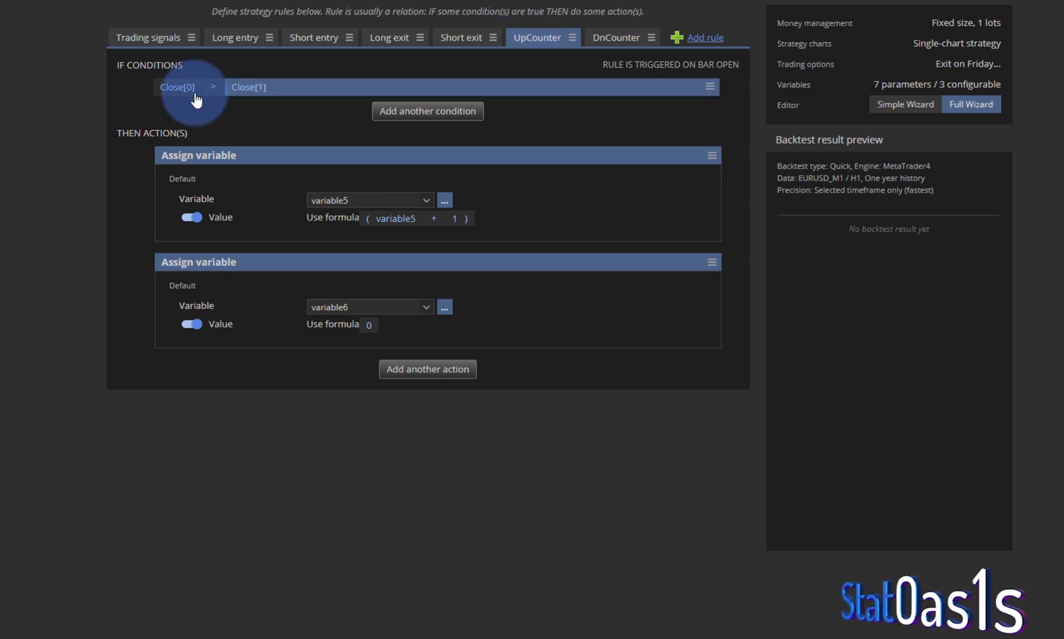
Step: Review UpCounter's Close[1] operand and variable5 + 1 formula, then switch to DnCounter
click(249, 90)
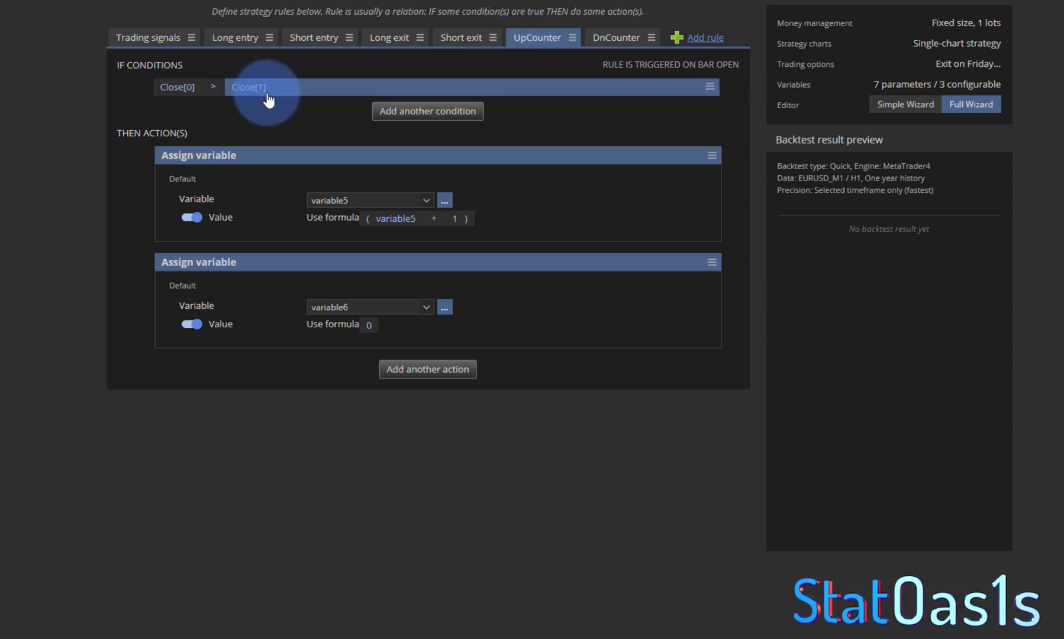
click(219, 236)
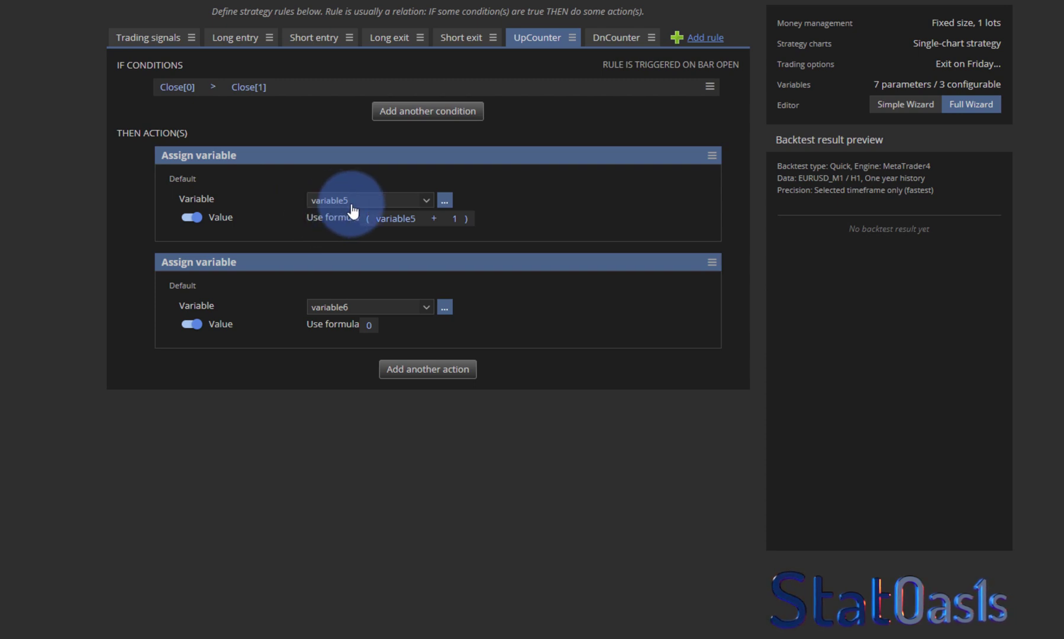
click(413, 228)
click(442, 224)
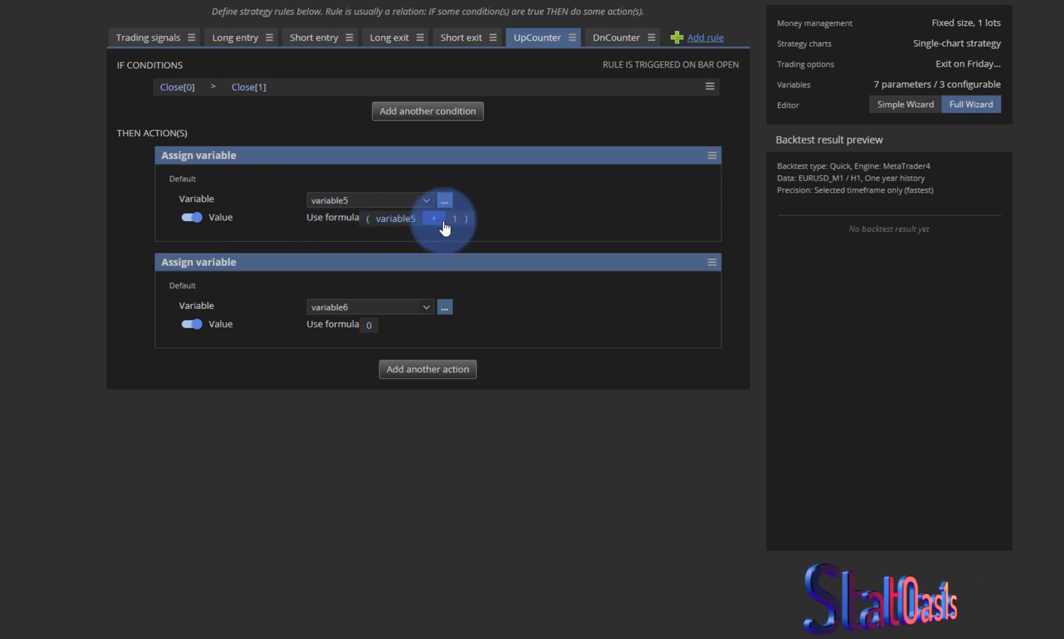
click(262, 326)
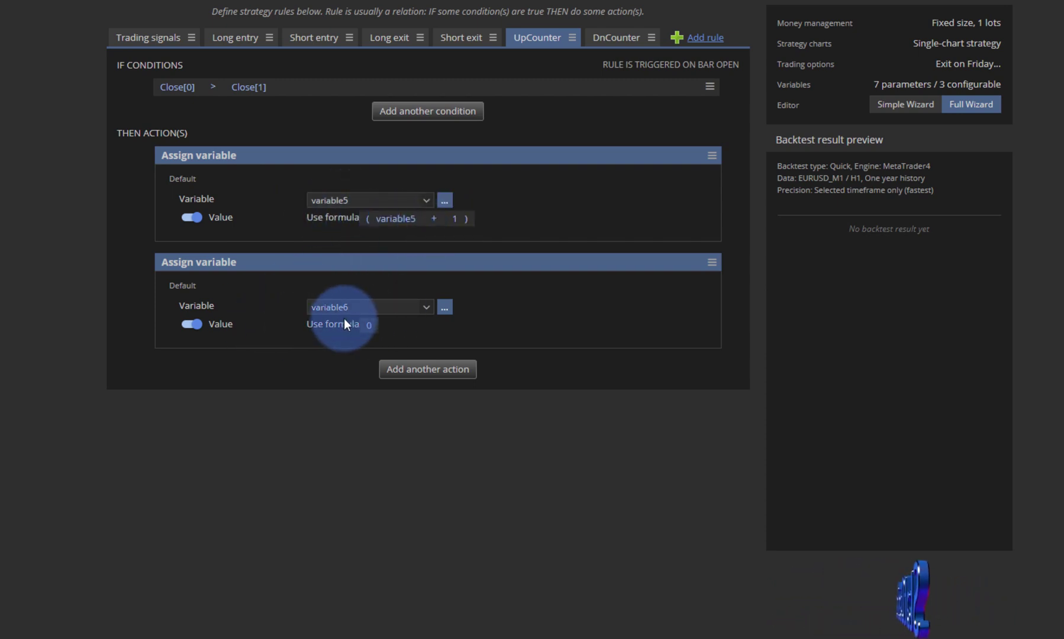
click(616, 40)
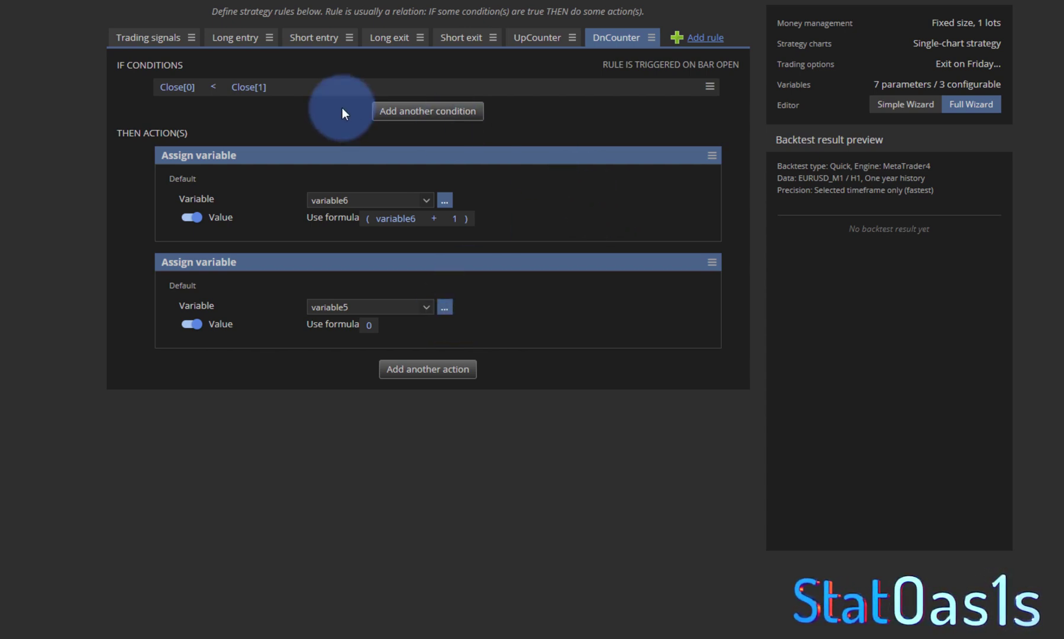
Step: Add the condition Close[0] < Close[1] to LongEntrySignal
click(142, 36)
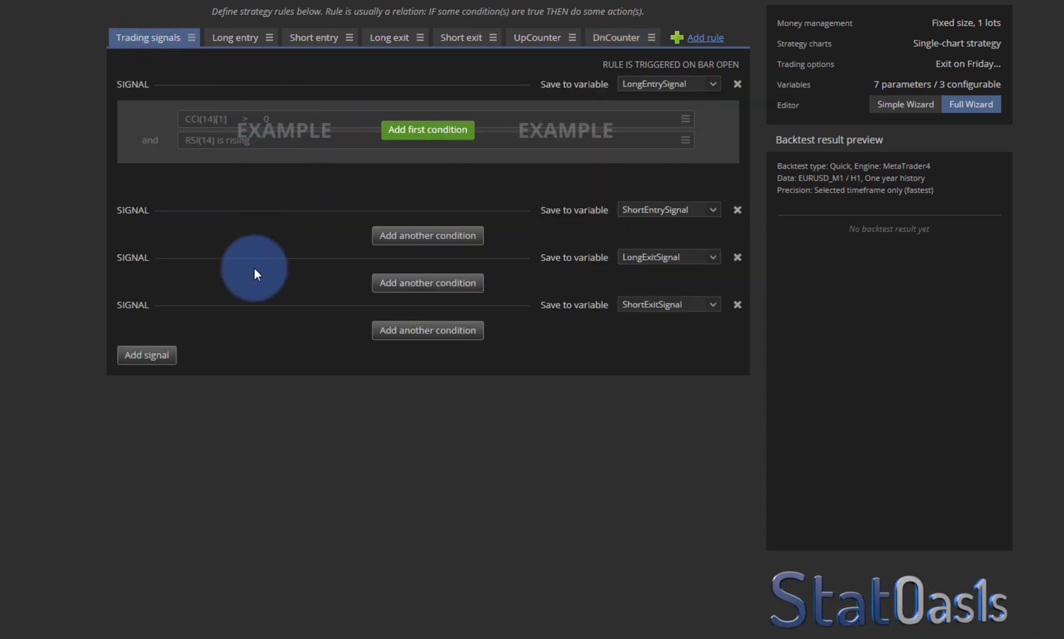
click(412, 132)
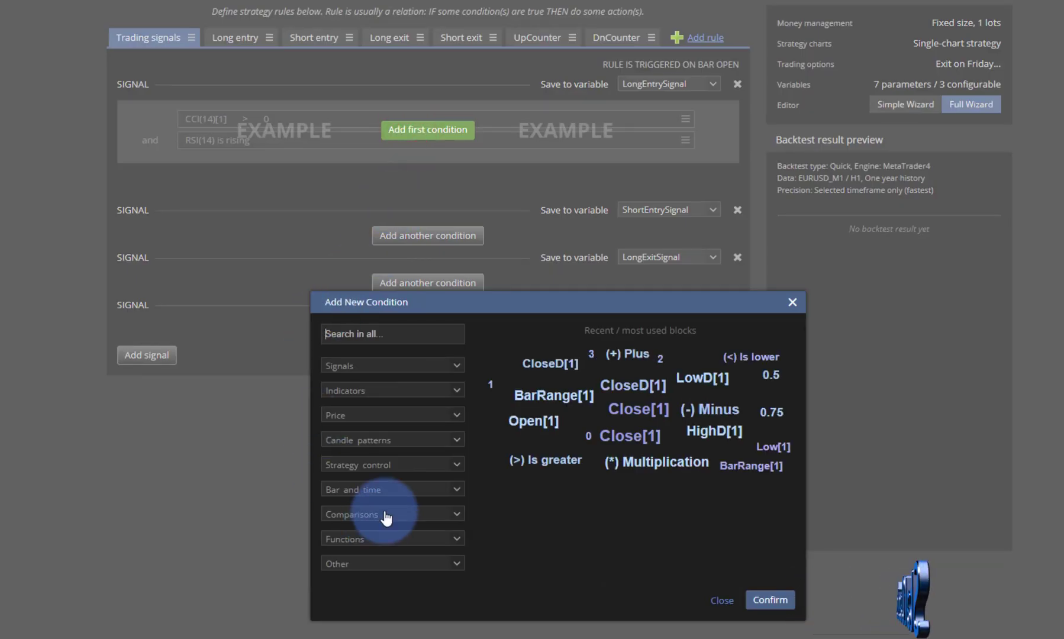
click(365, 415)
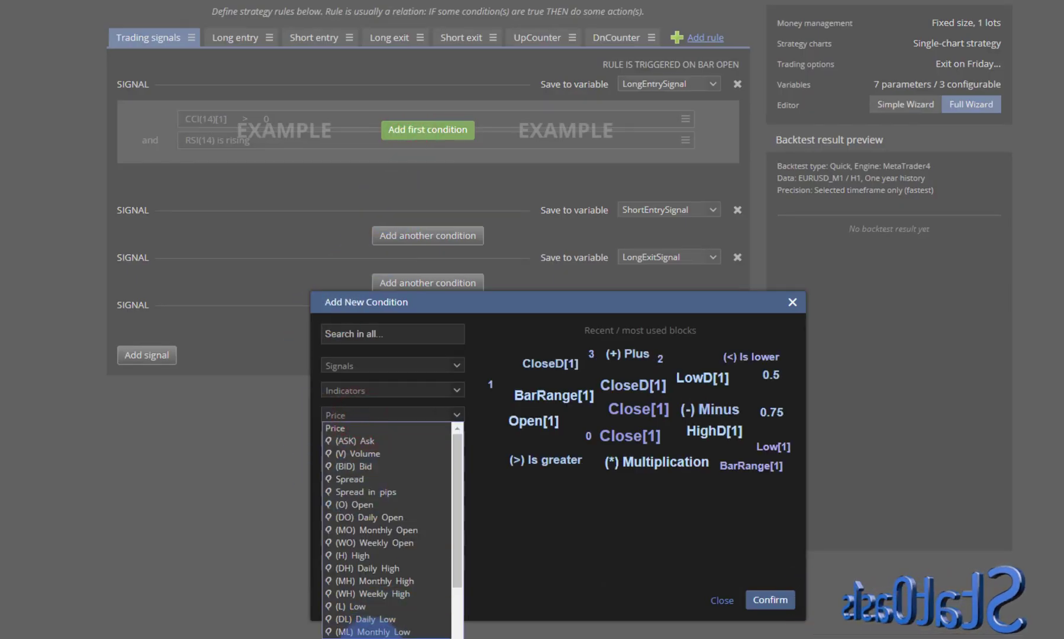
click(370, 634)
click(737, 458)
click(767, 607)
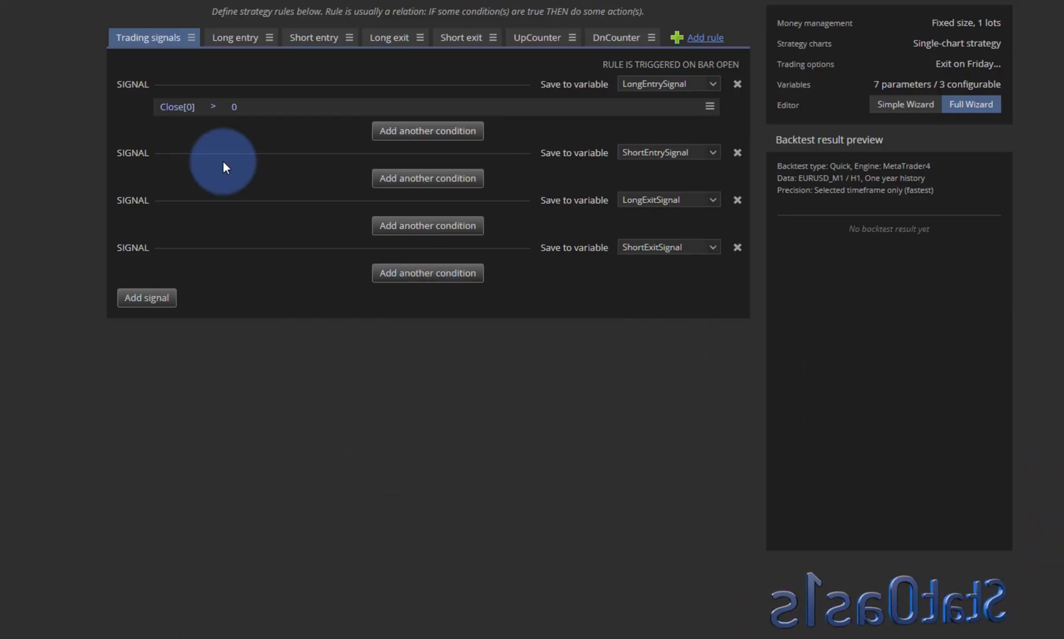
click(214, 105)
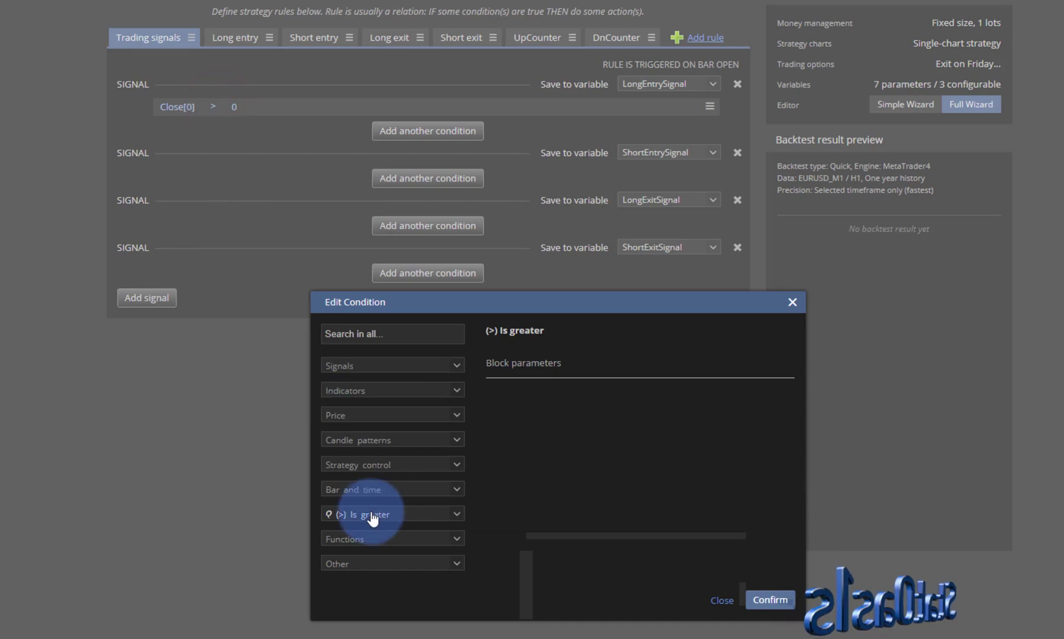
click(371, 513)
click(384, 564)
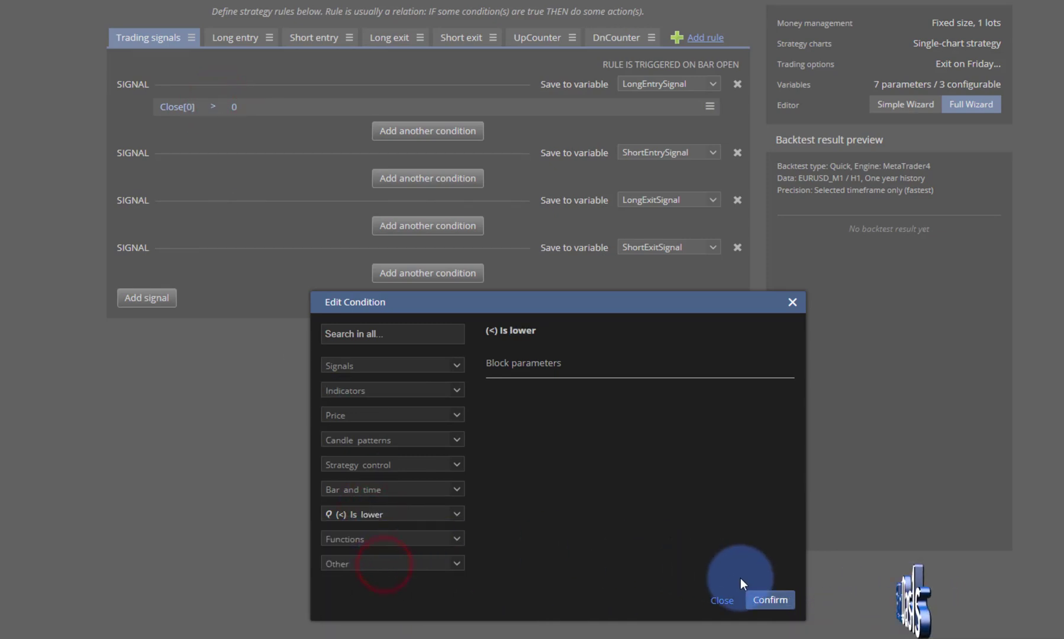
click(764, 598)
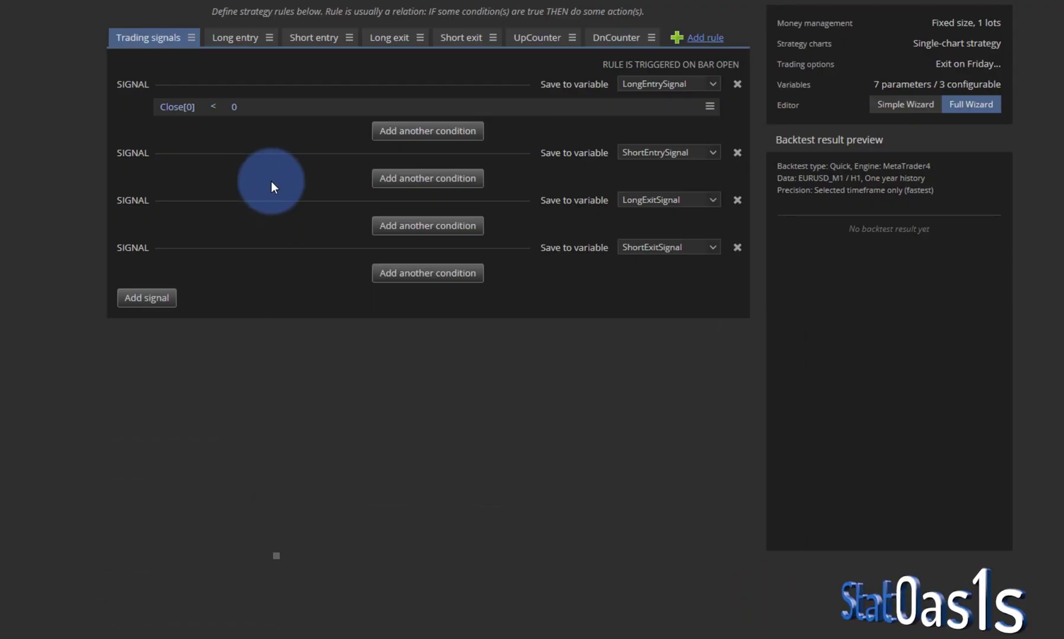
click(234, 106)
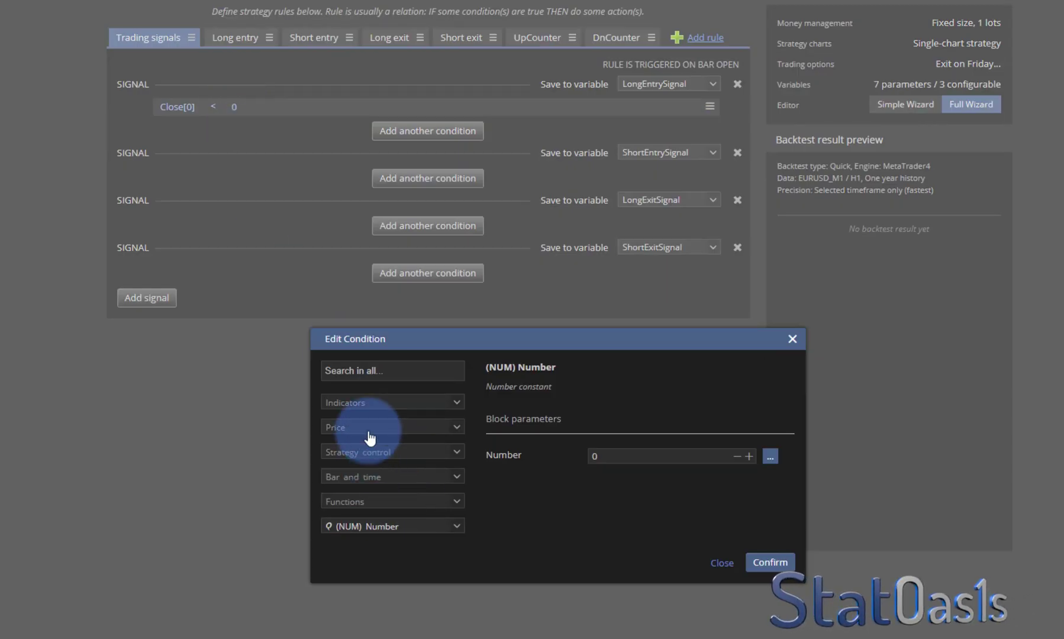
click(368, 427)
click(379, 632)
click(763, 562)
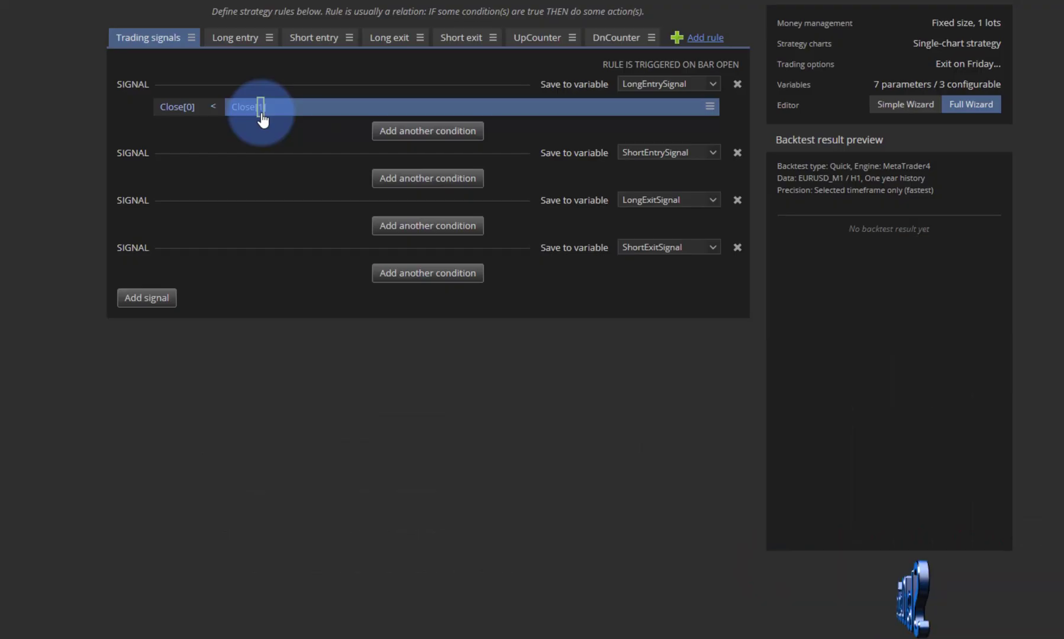
Step: Add the condition variable6 > 3 to LongEntrySignal and open the Advanced settings
click(408, 131)
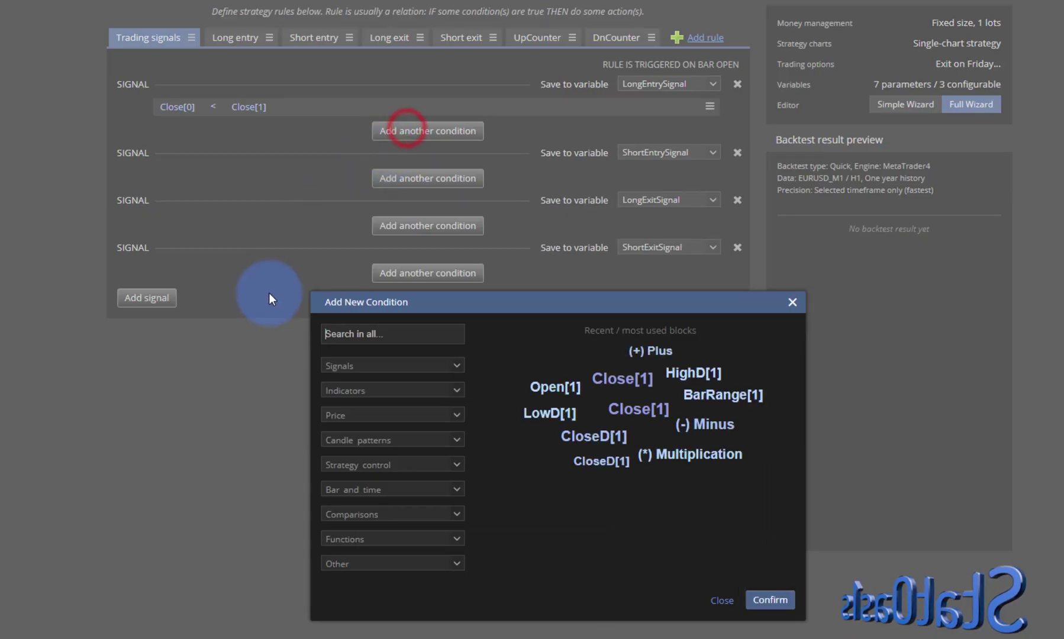
click(379, 565)
click(695, 424)
click(667, 454)
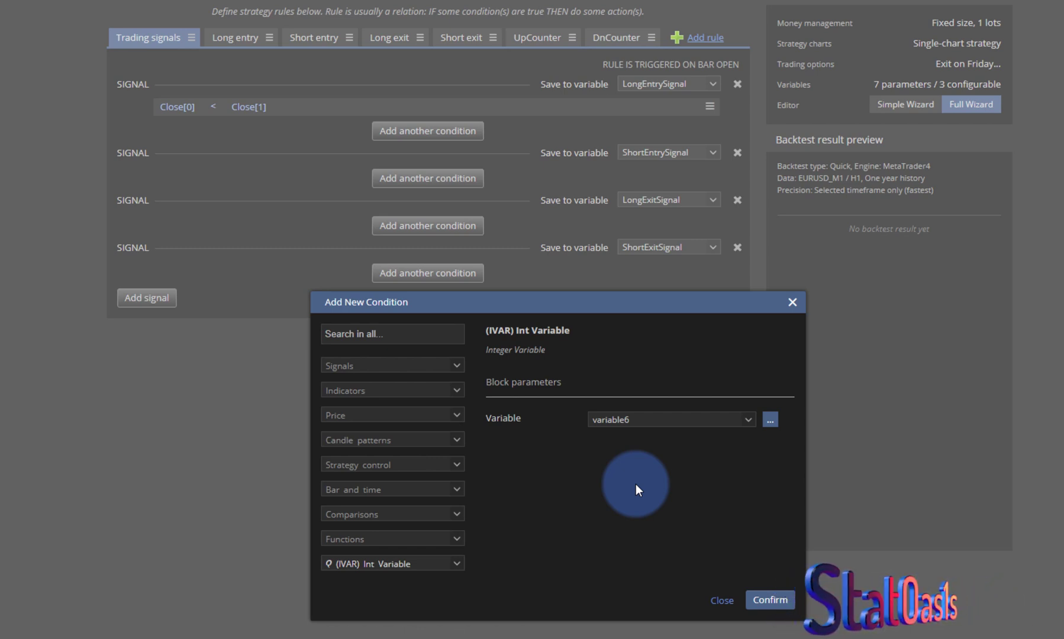
click(765, 602)
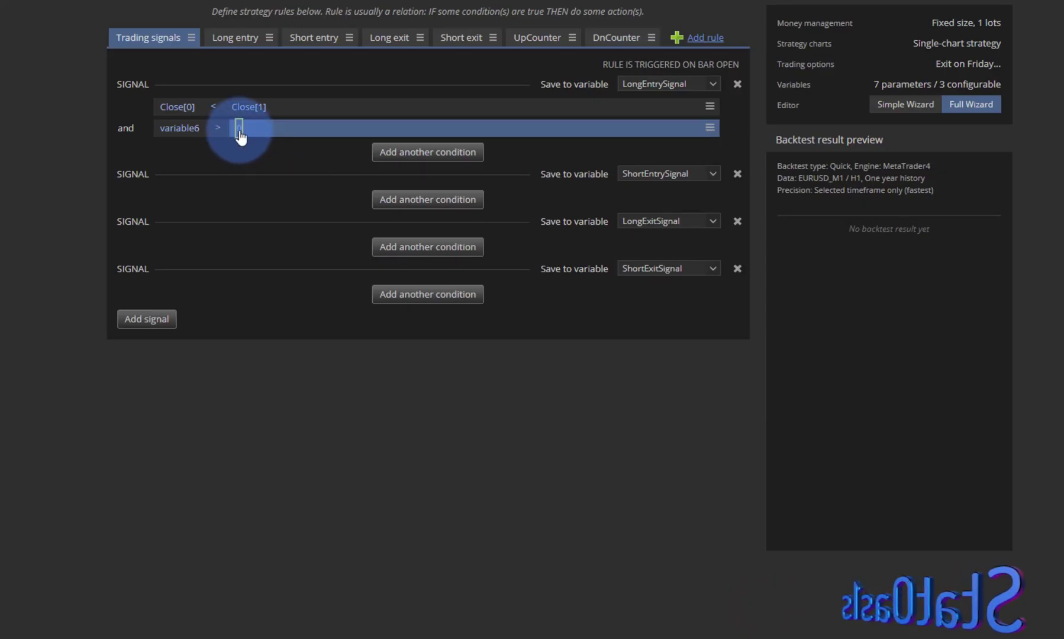
click(239, 128)
click(621, 457)
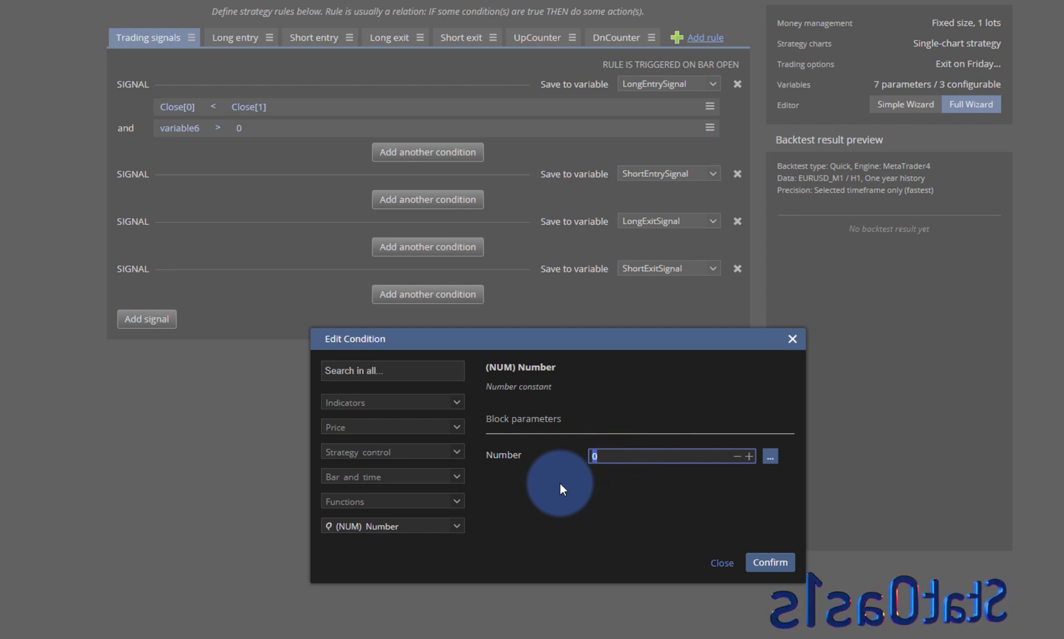
text(3)
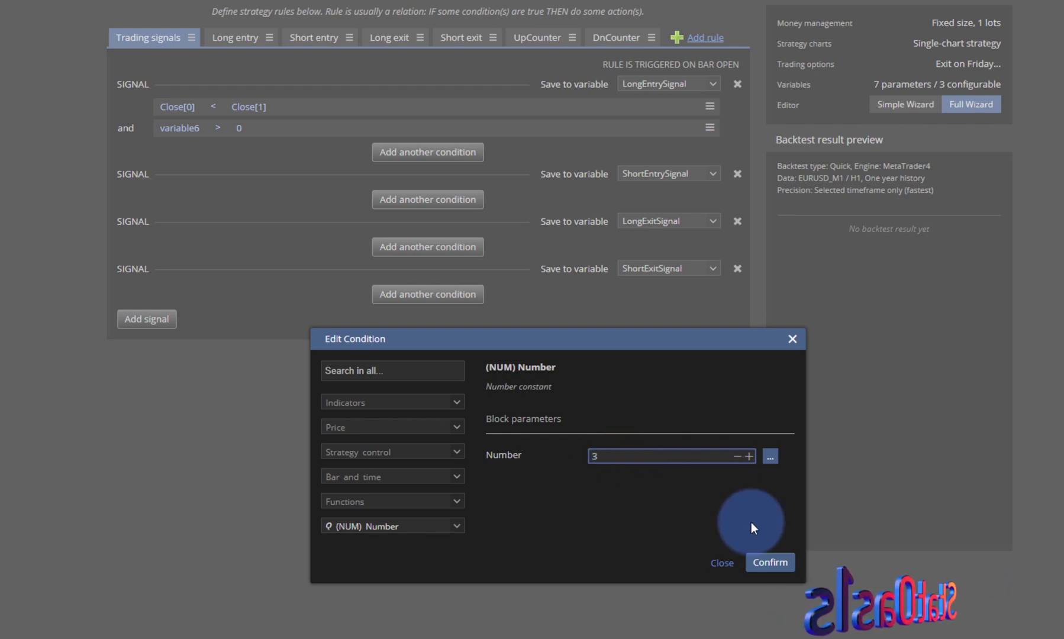
click(770, 563)
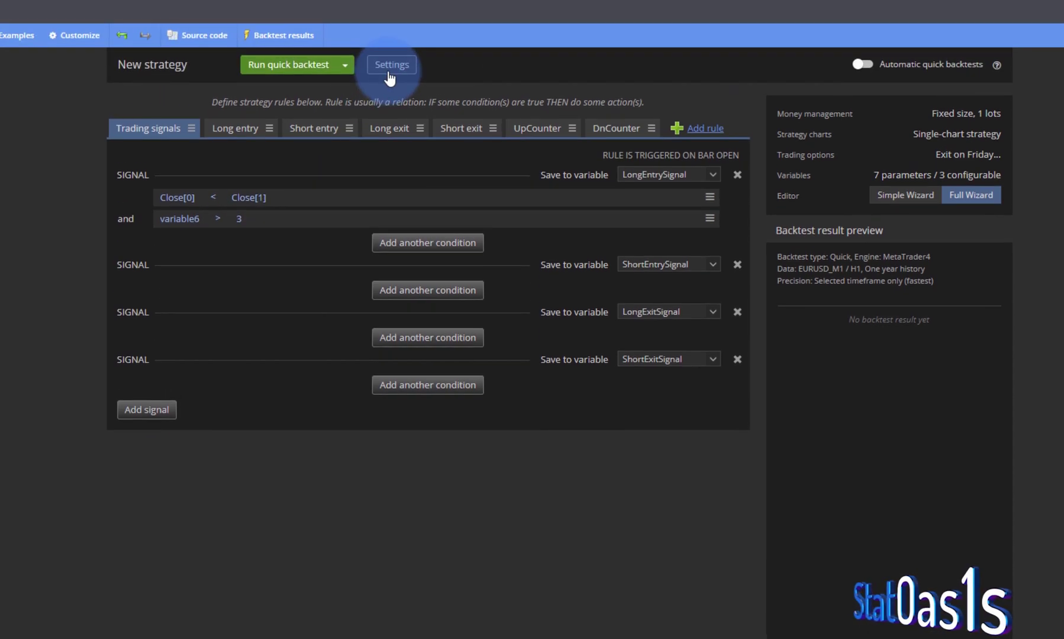
click(386, 66)
click(704, 66)
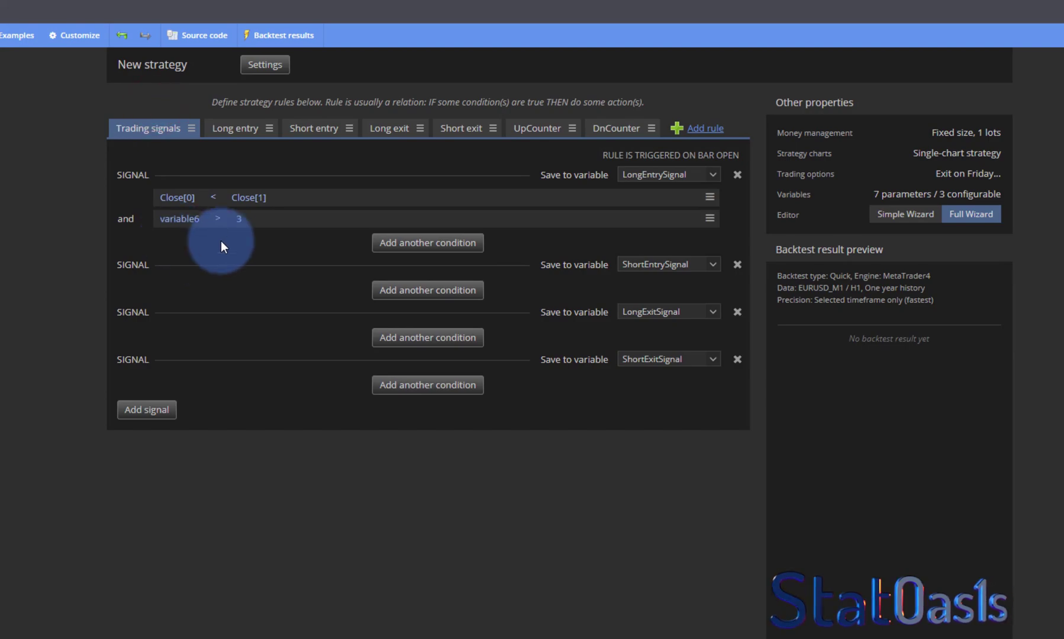
Step: Replace variable6's fixed threshold 3 with a Random 1:10:1 value named UpDays
click(239, 218)
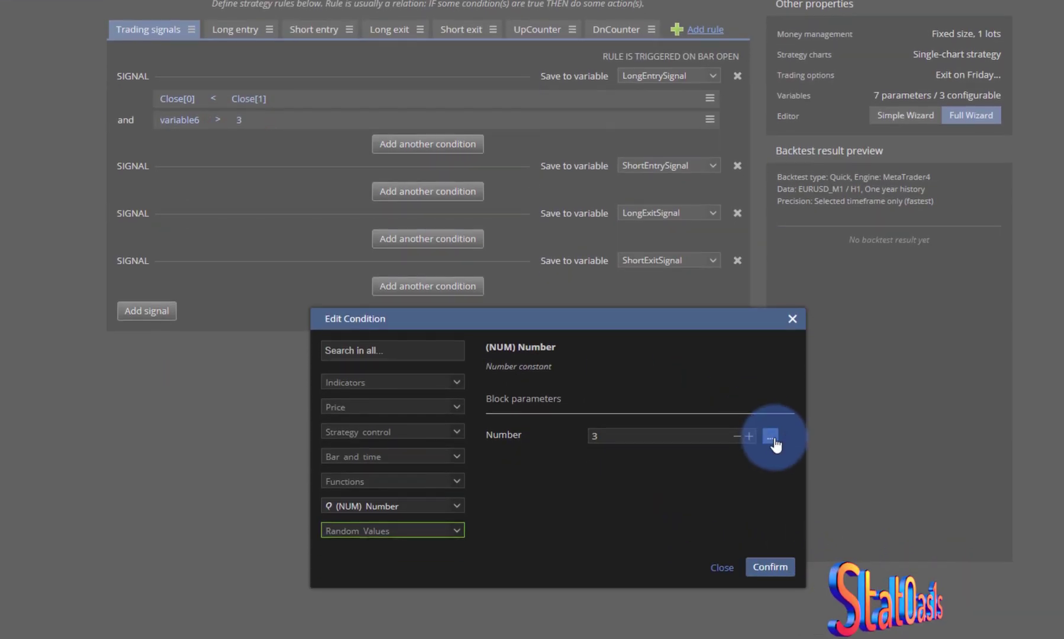
click(771, 438)
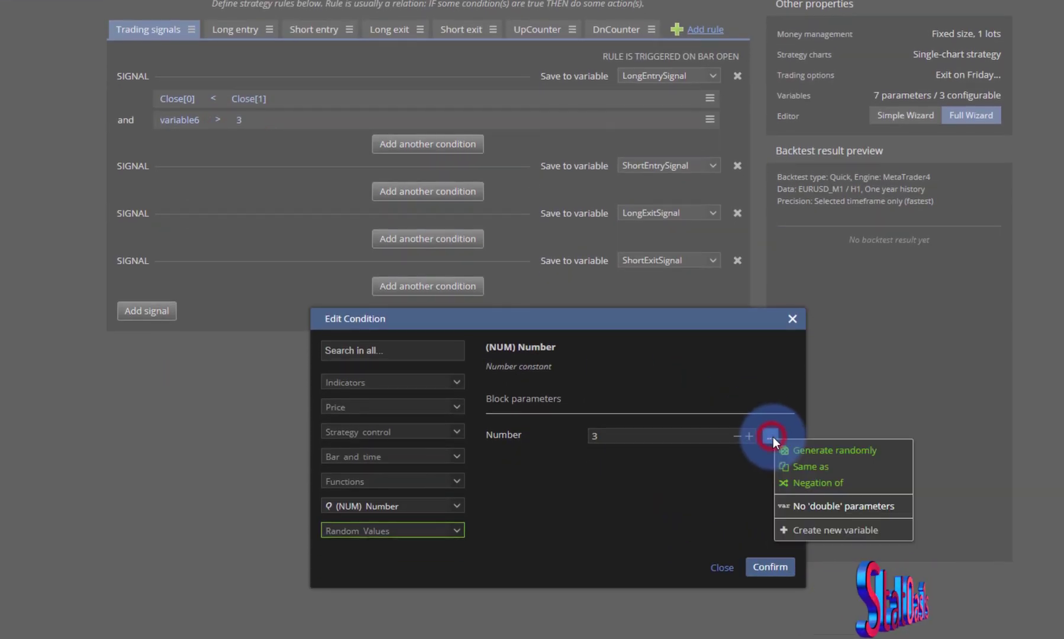
click(819, 449)
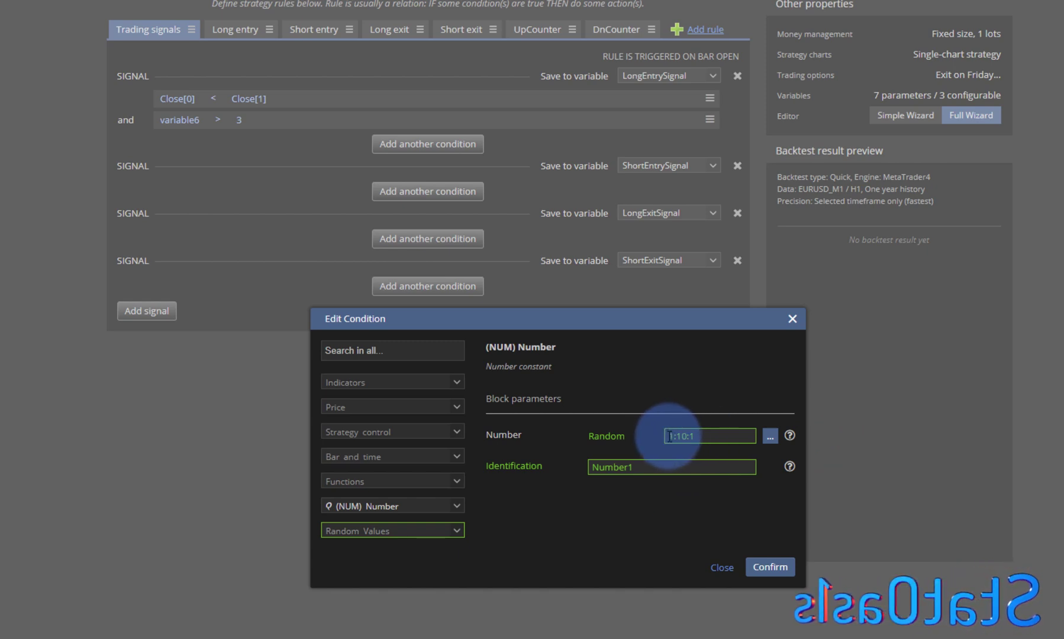
drag(669, 436, 699, 436)
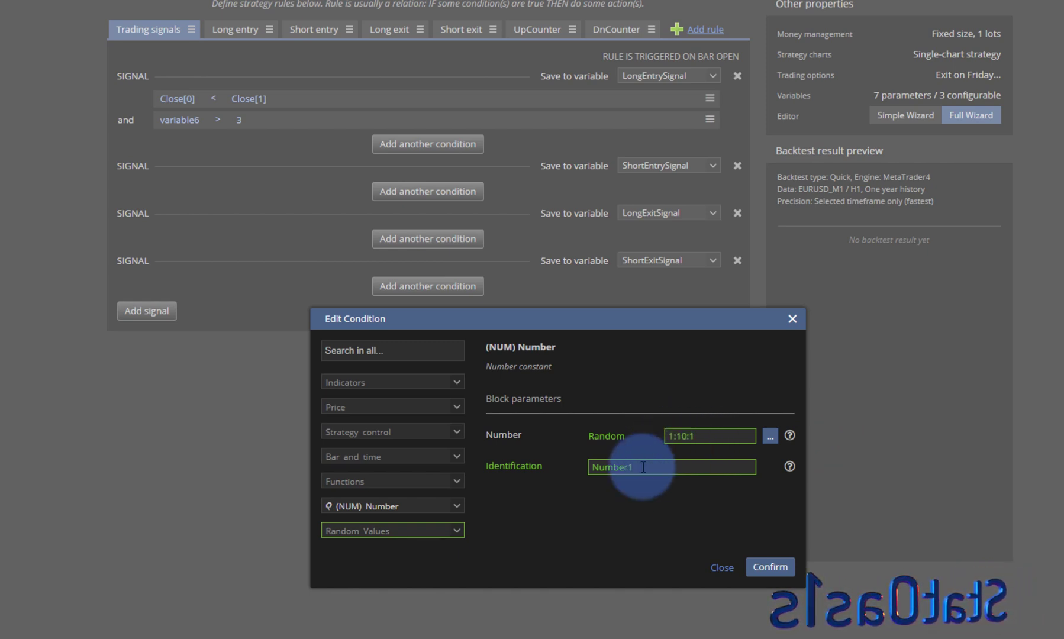
drag(641, 466, 546, 467)
text(UpDays)
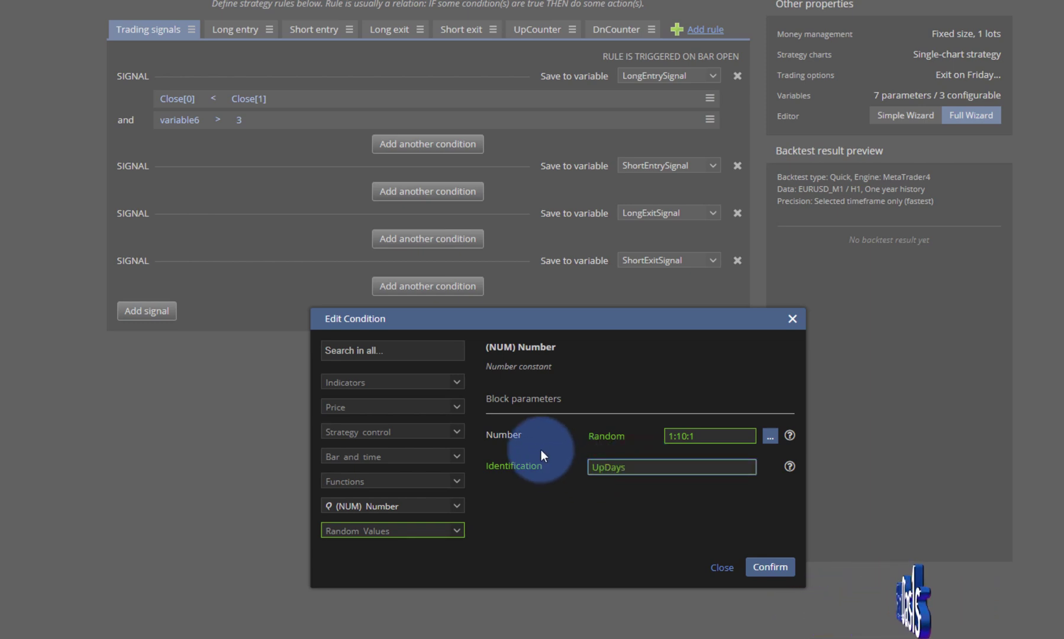
click(767, 569)
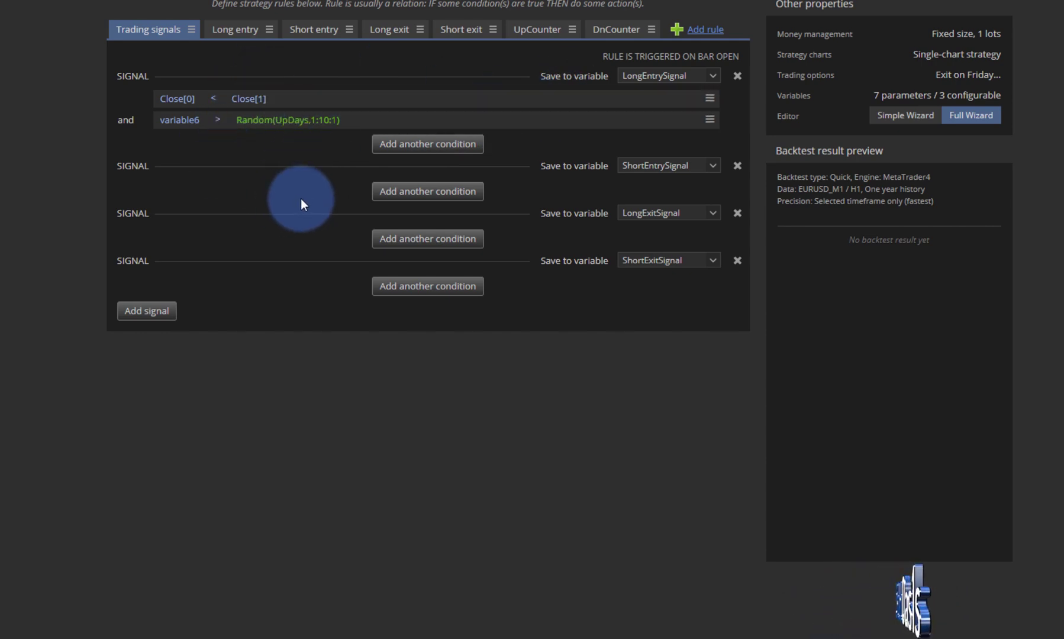
Step: Copy both long-entry conditions into the short entry signal, replacing the Open[2] placeholder
click(710, 99)
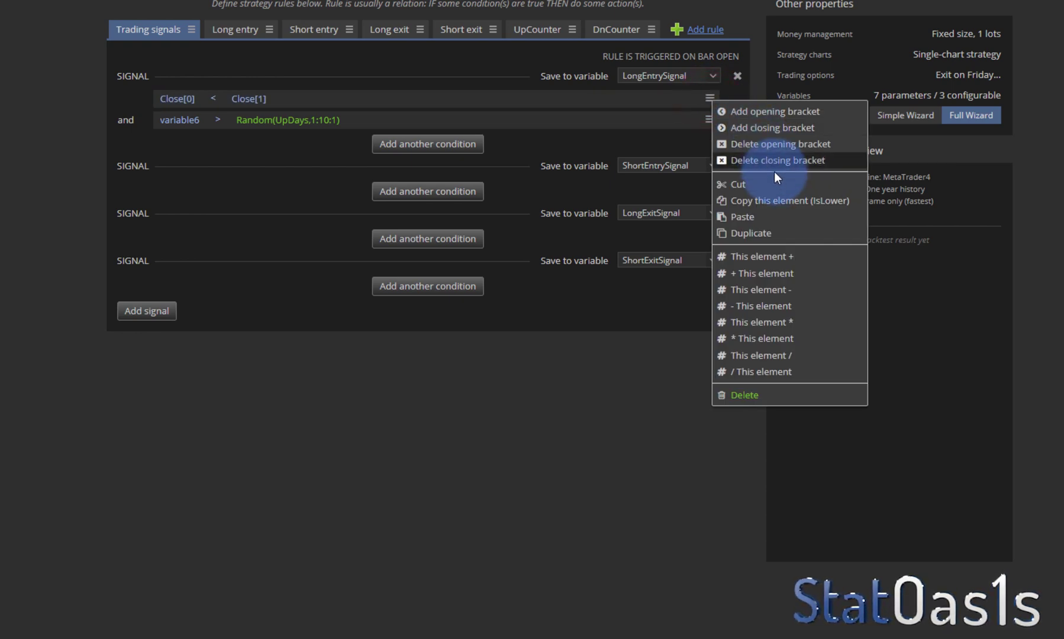
click(779, 201)
click(444, 191)
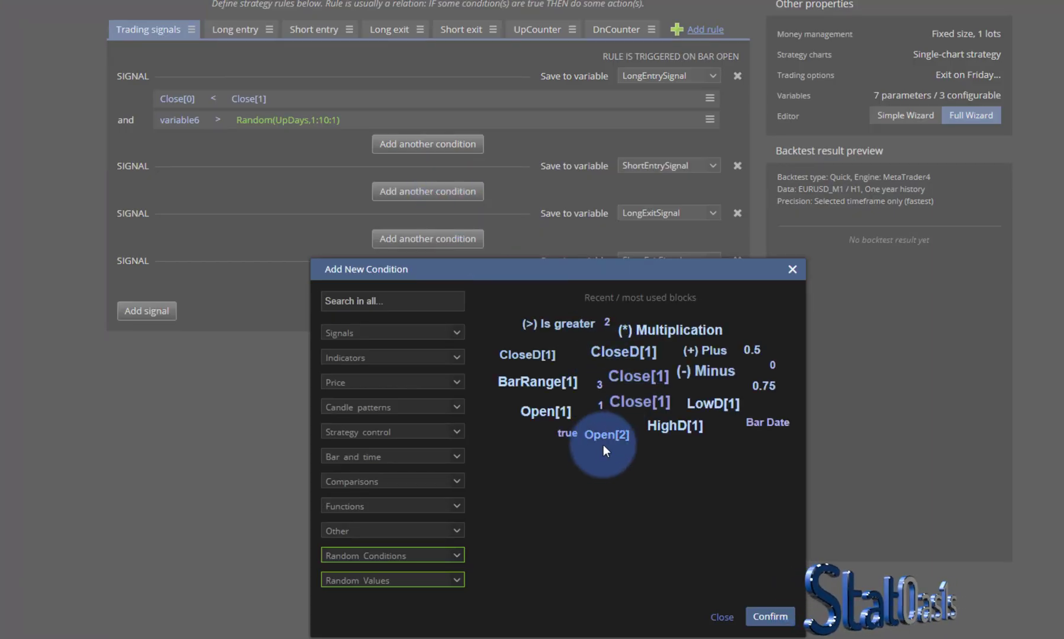
click(606, 435)
click(768, 617)
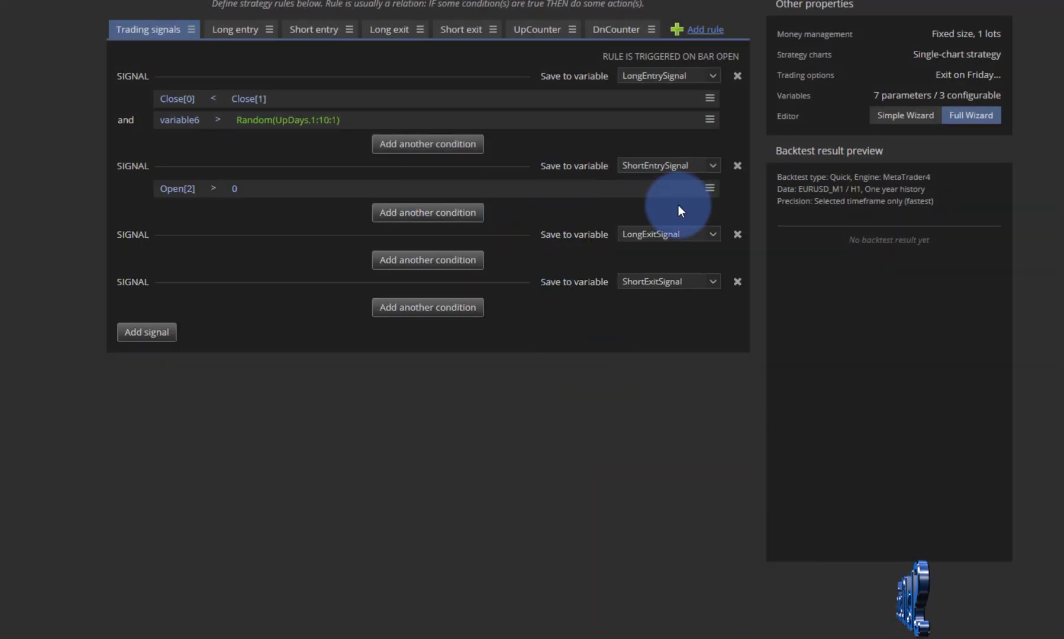
click(710, 188)
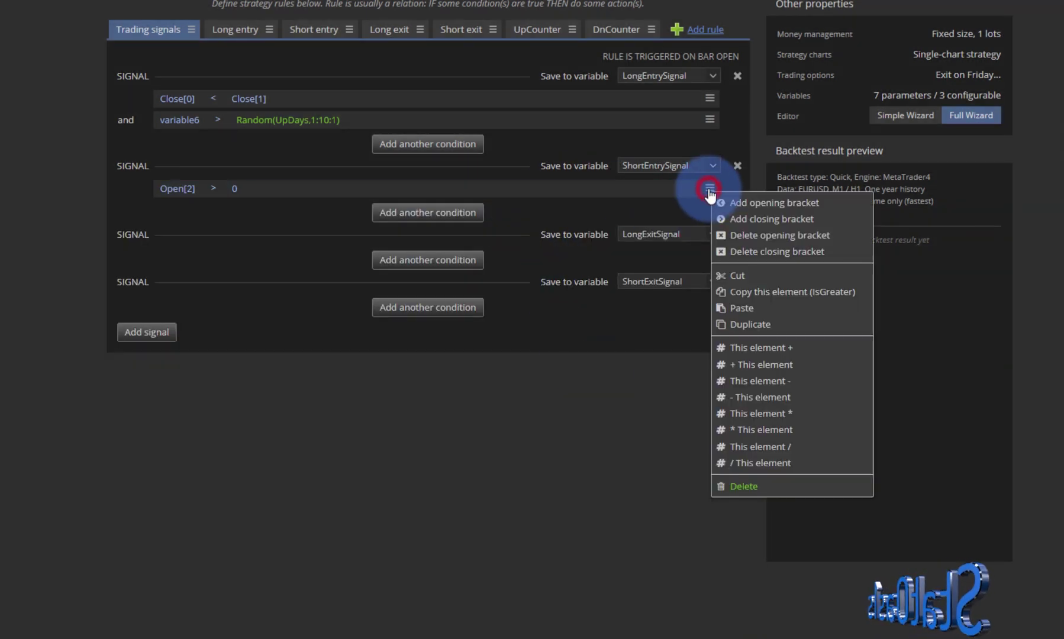
click(755, 308)
click(710, 120)
click(777, 223)
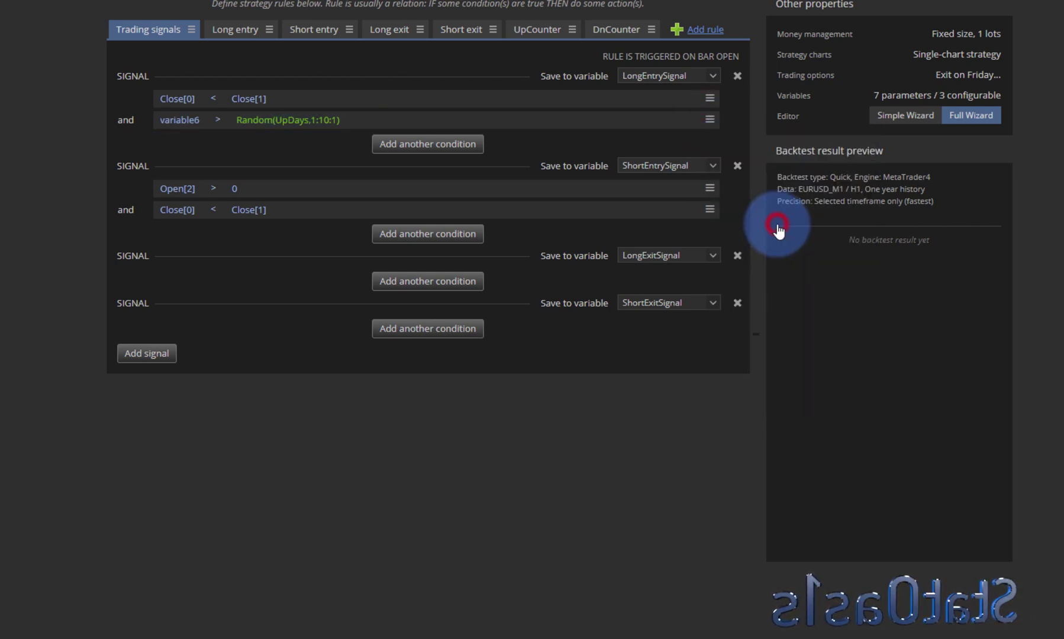
click(710, 212)
click(743, 329)
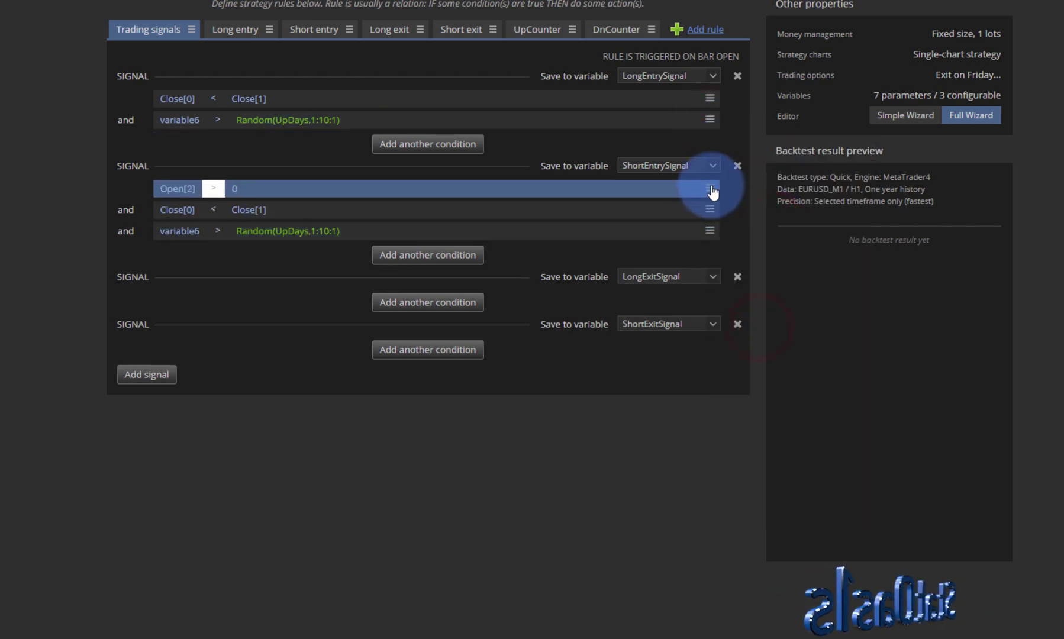
click(710, 189)
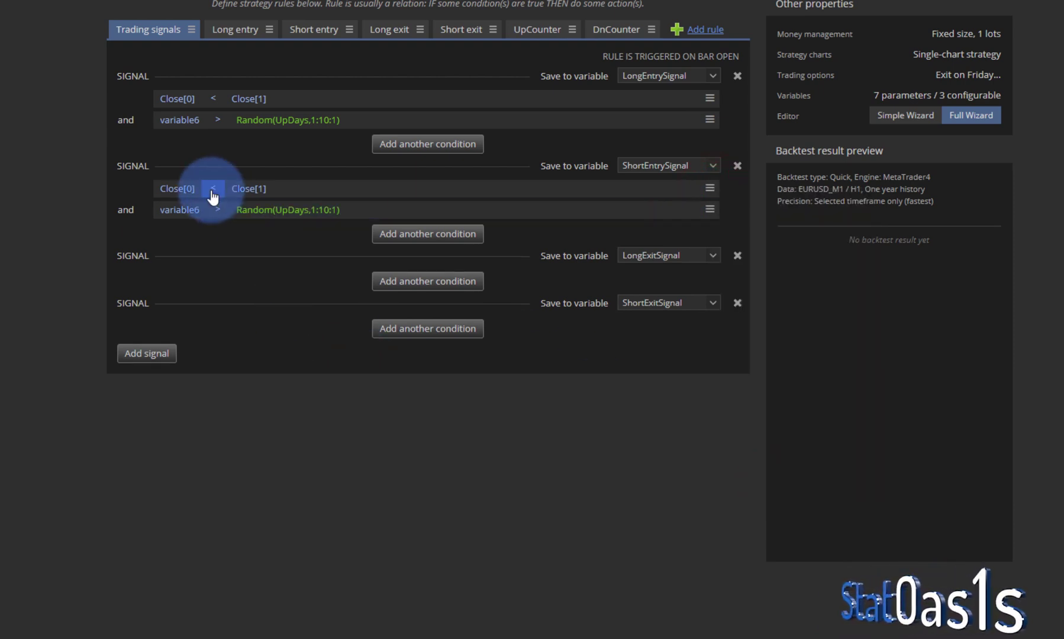
Step: Change the short signal's first comparison to Is greater, giving Close[0] > Close[1]
click(213, 189)
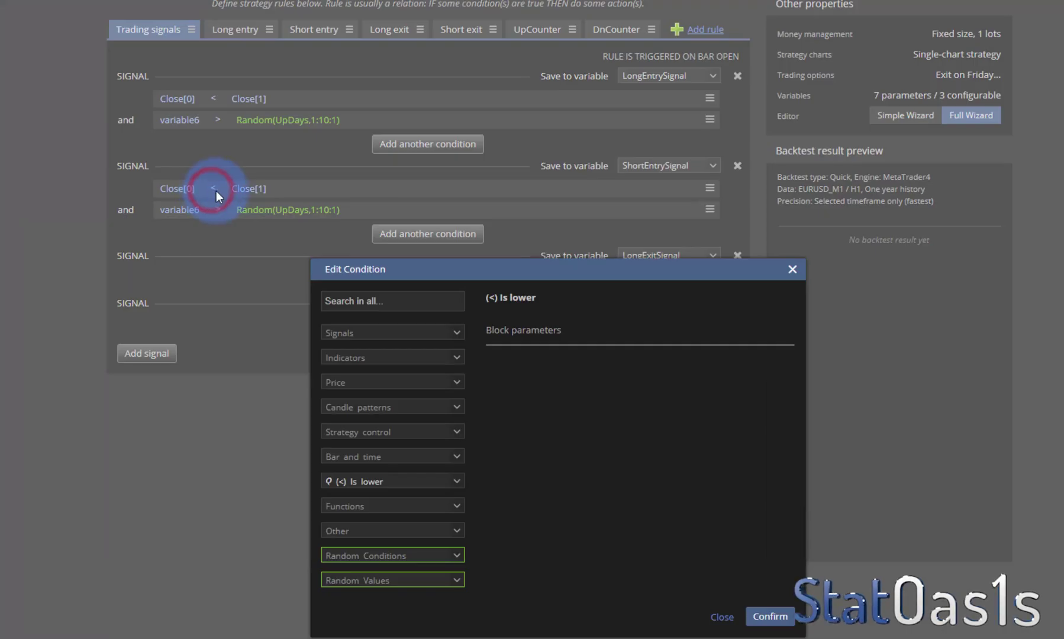
click(372, 481)
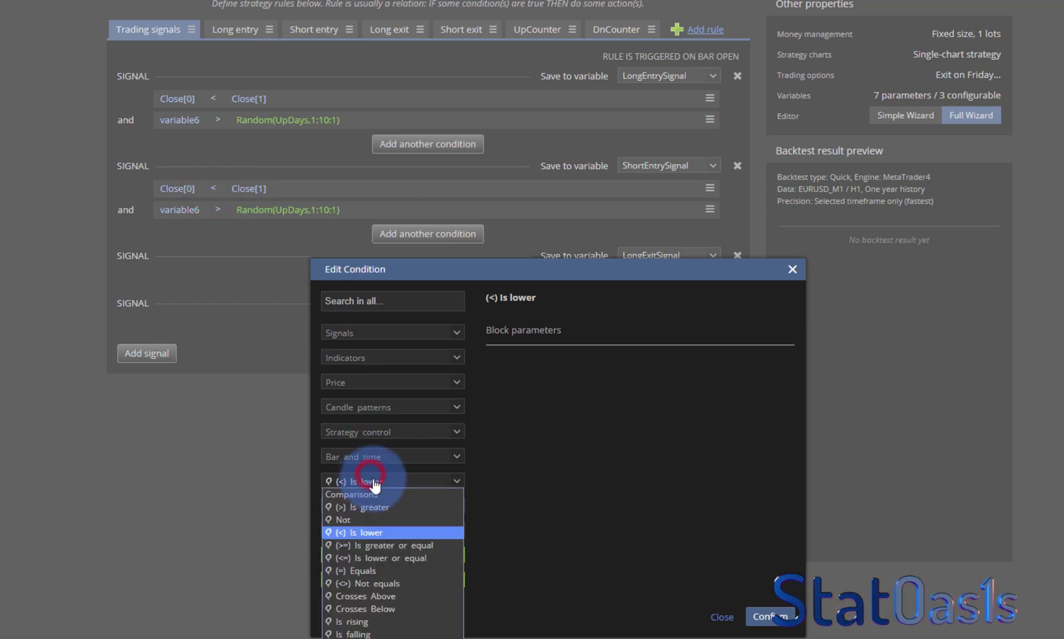
click(398, 506)
click(768, 616)
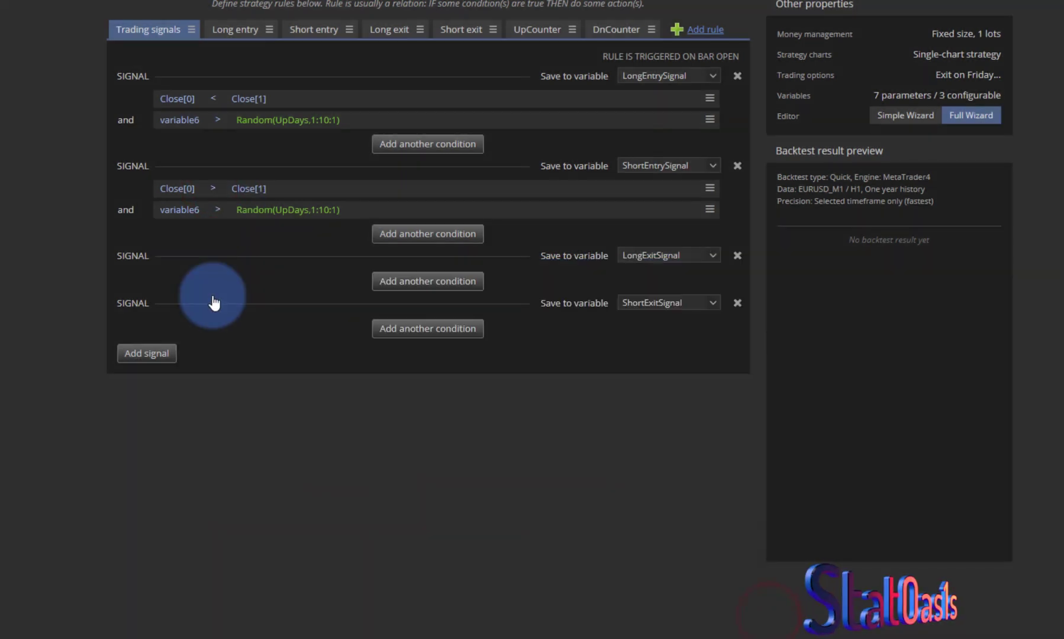
Step: Switch the short counter condition's variable from variable6 to variable5
click(184, 211)
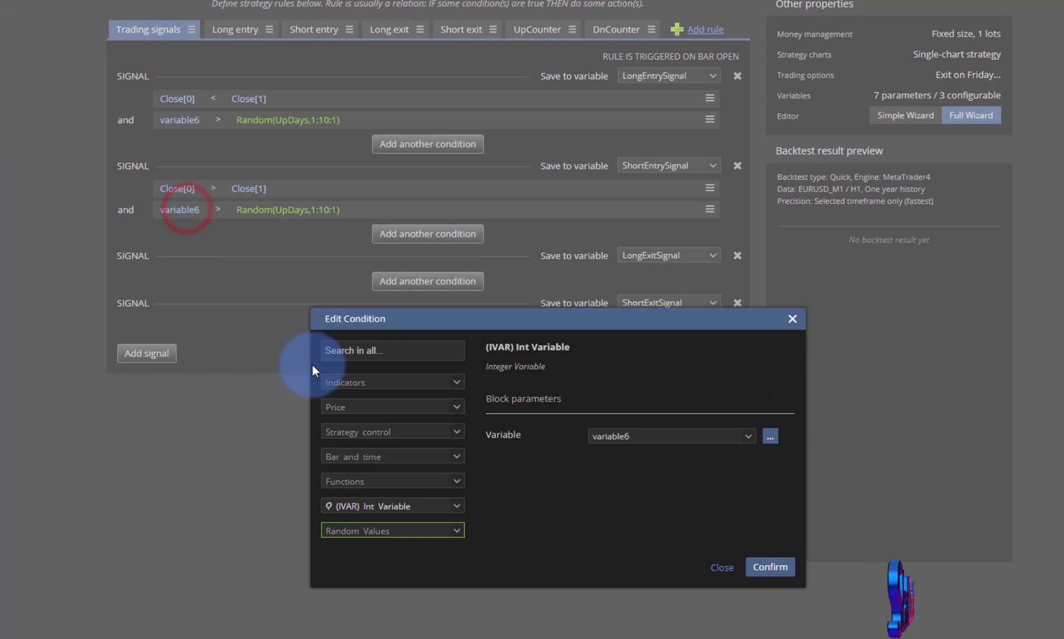
click(391, 530)
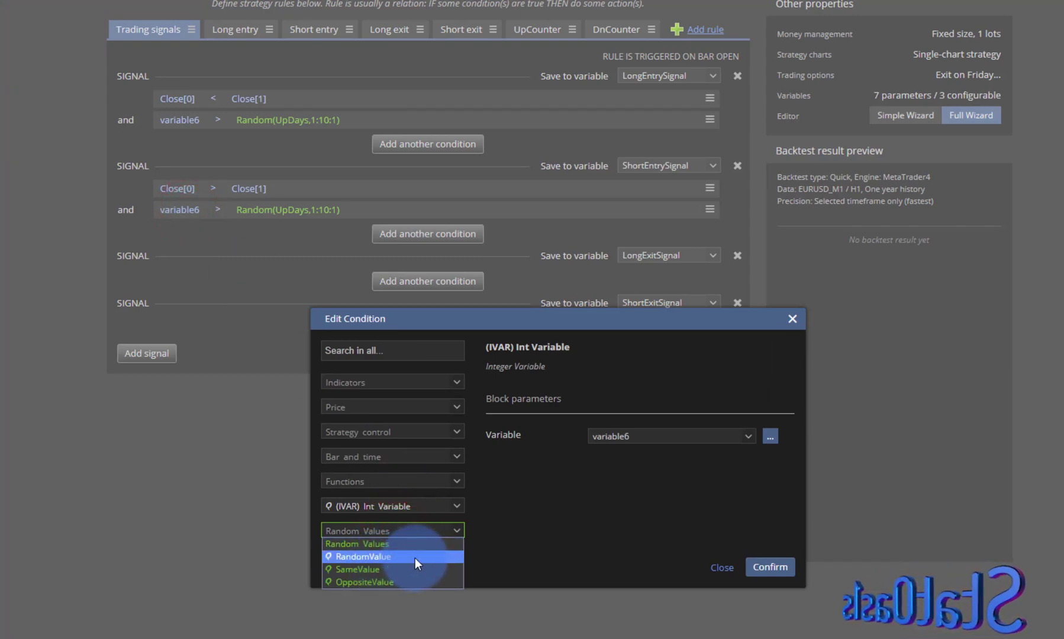
click(577, 520)
click(641, 438)
click(646, 461)
click(763, 568)
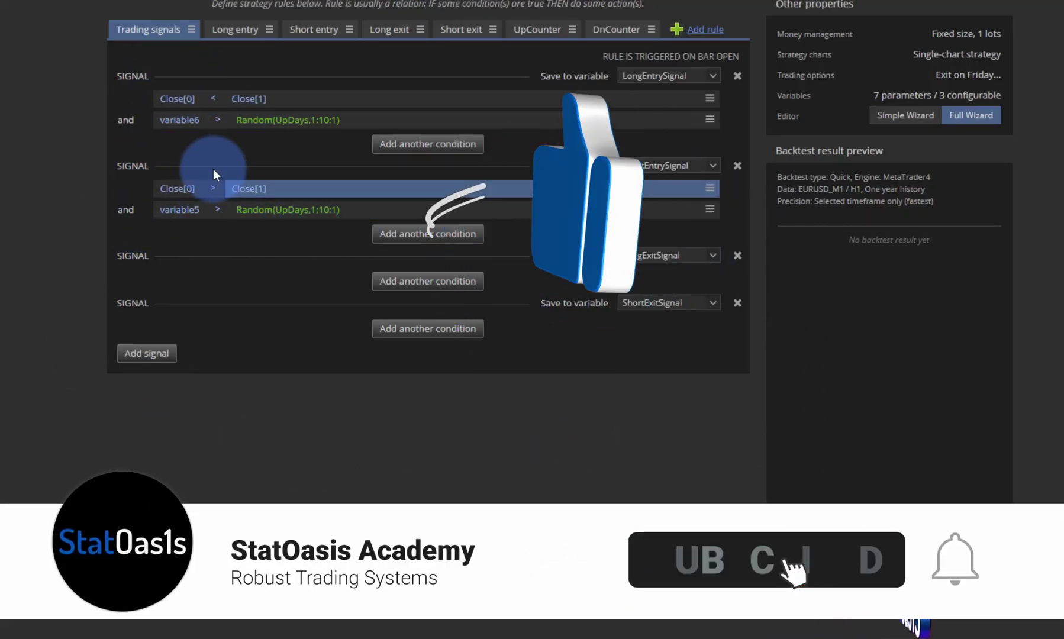
Step: Make the long entry exit after a random 1:10:1 number of bars
click(225, 30)
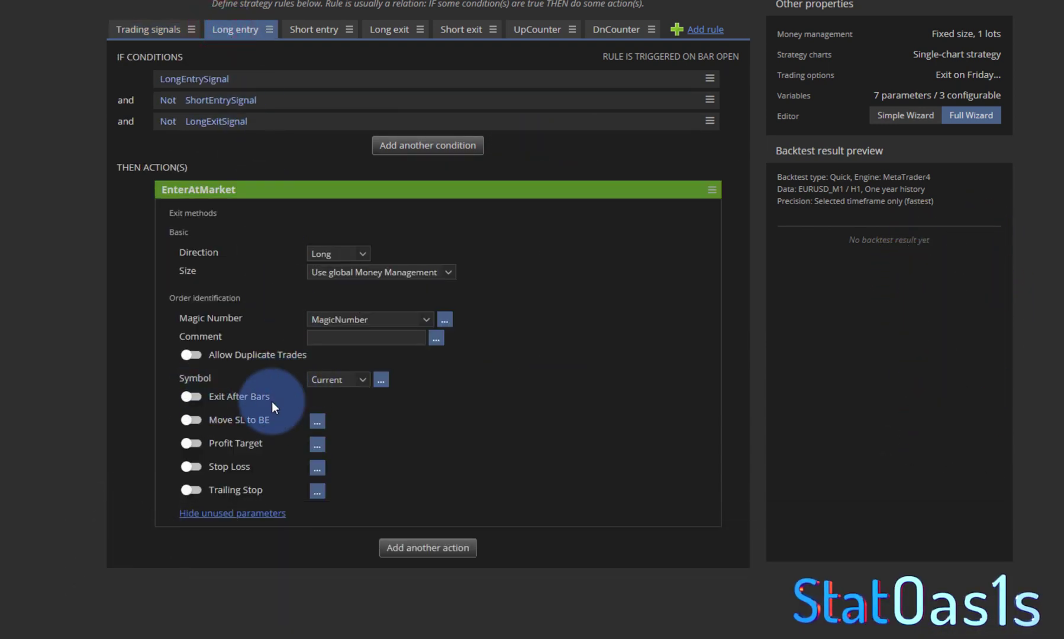
click(191, 397)
click(380, 398)
click(467, 417)
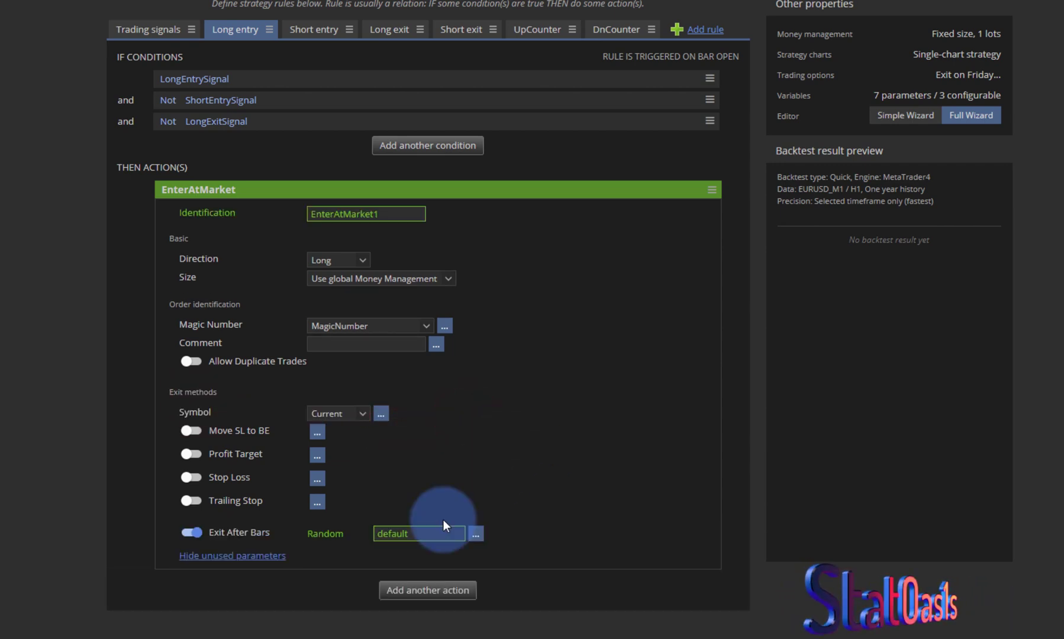
click(428, 529)
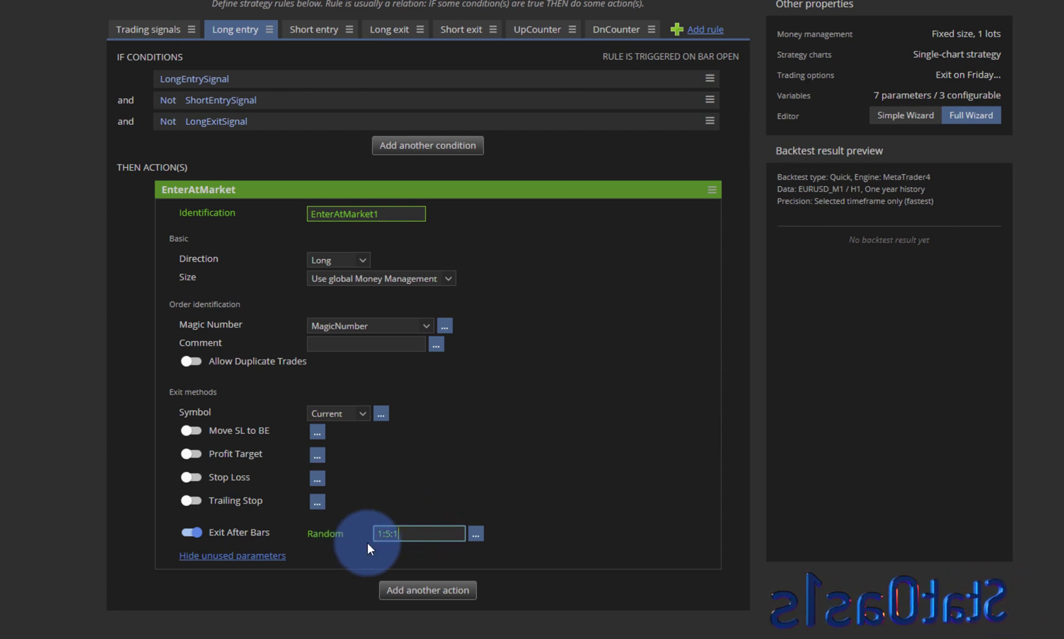
click(387, 533)
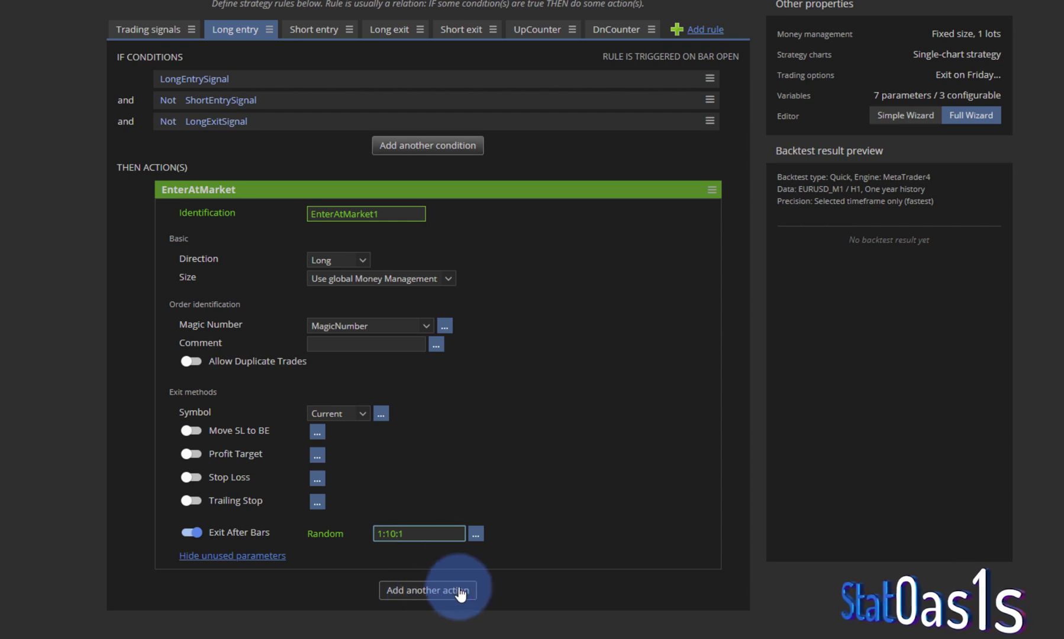
Step: Give the short entry the same random 1:10:1 Exit After Bars setting
click(303, 34)
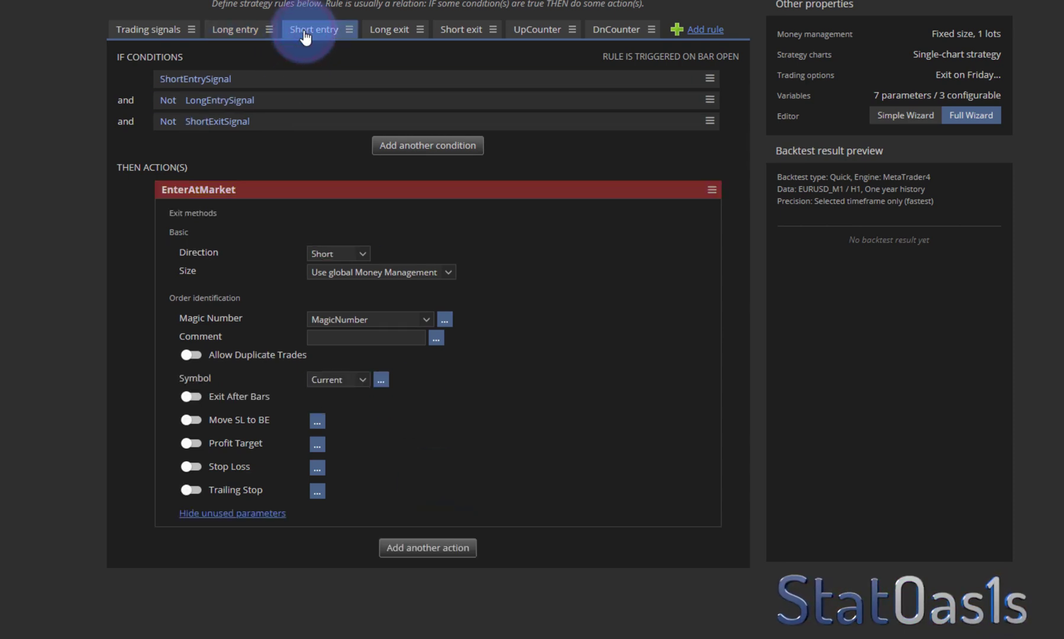
click(190, 396)
click(382, 399)
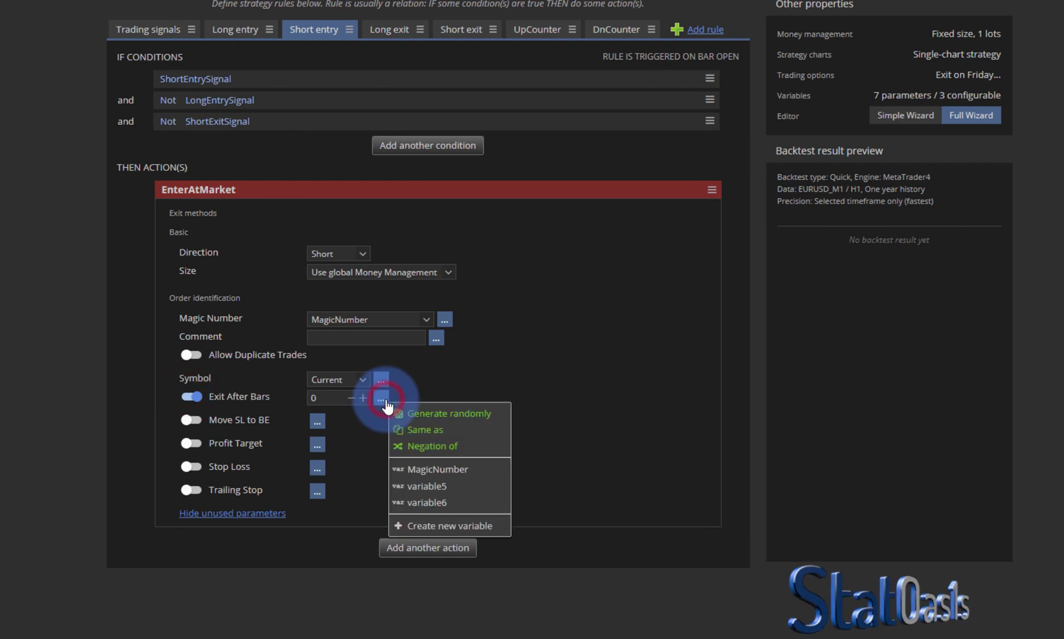
click(418, 418)
double_click(418, 534)
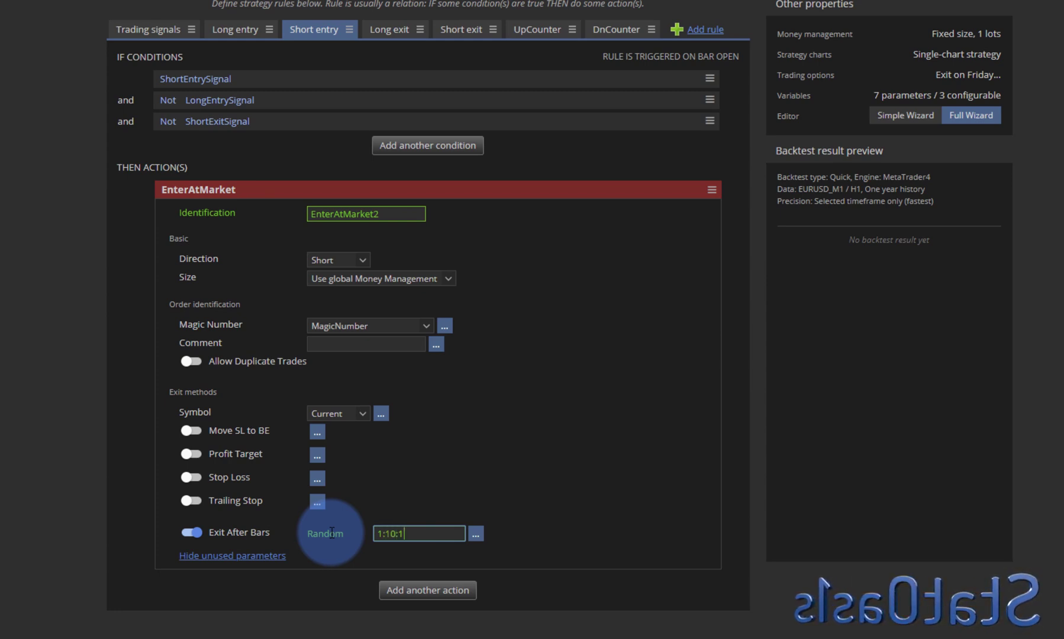
click(142, 31)
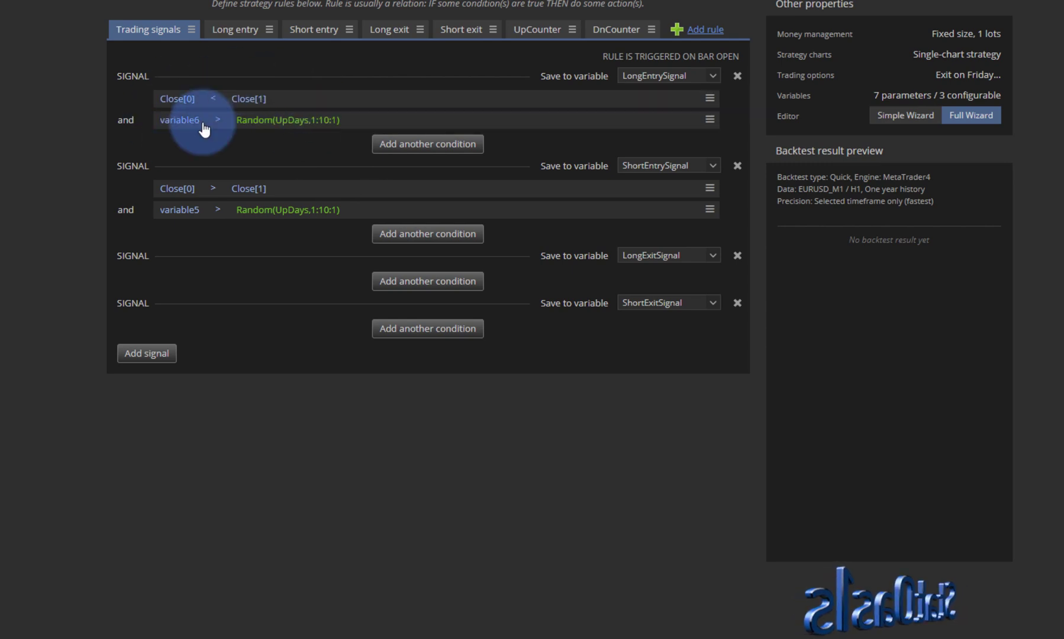
Step: Look over the Long entry, Short entry and Long exit rules, then show the UpCounter rule
click(231, 30)
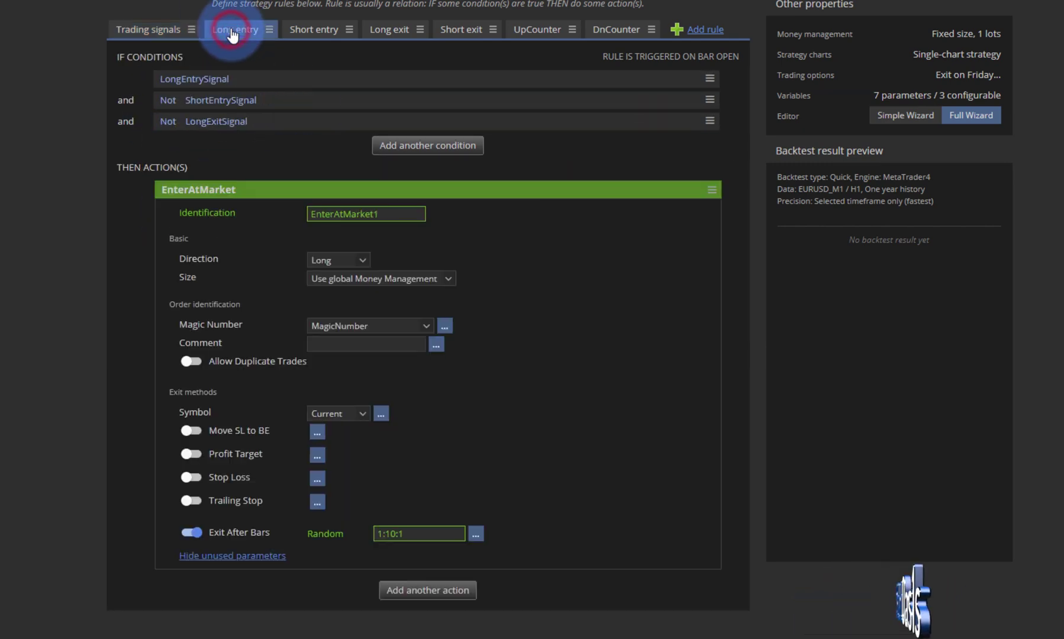
click(318, 30)
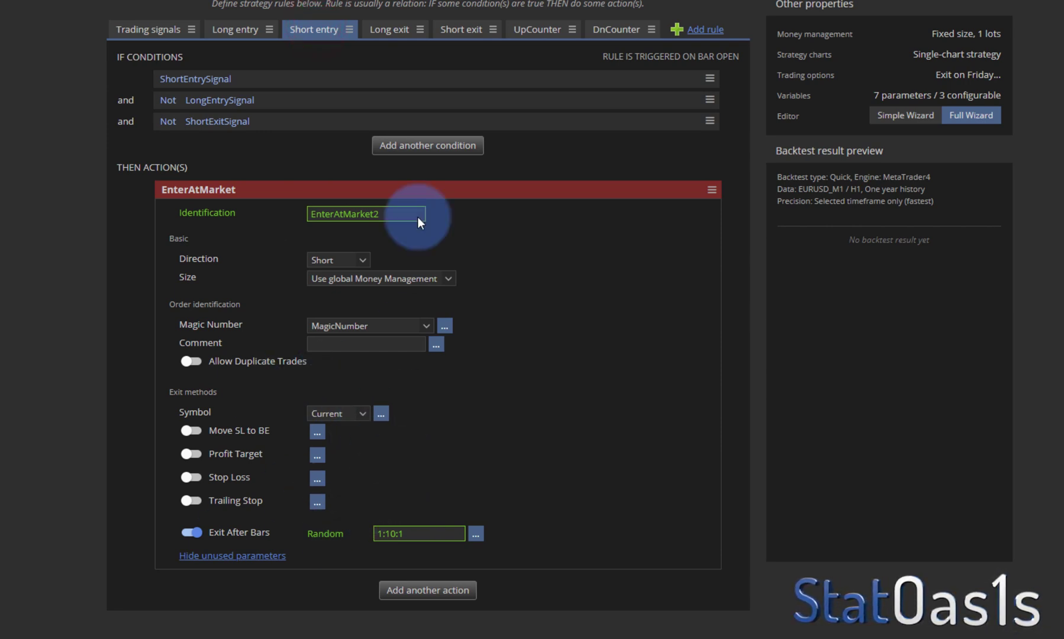
click(401, 31)
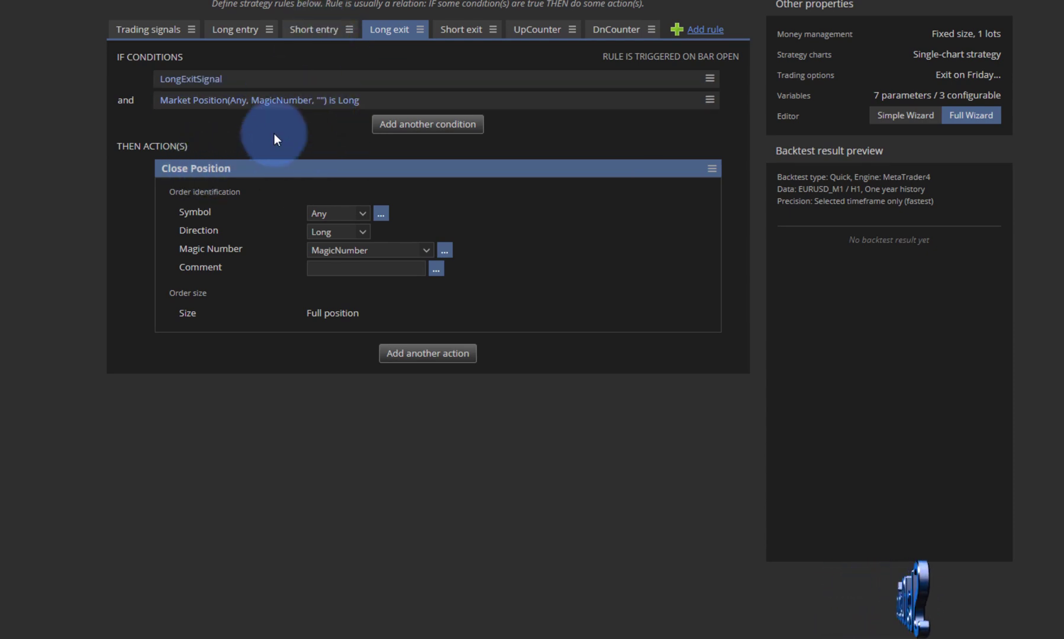
click(317, 28)
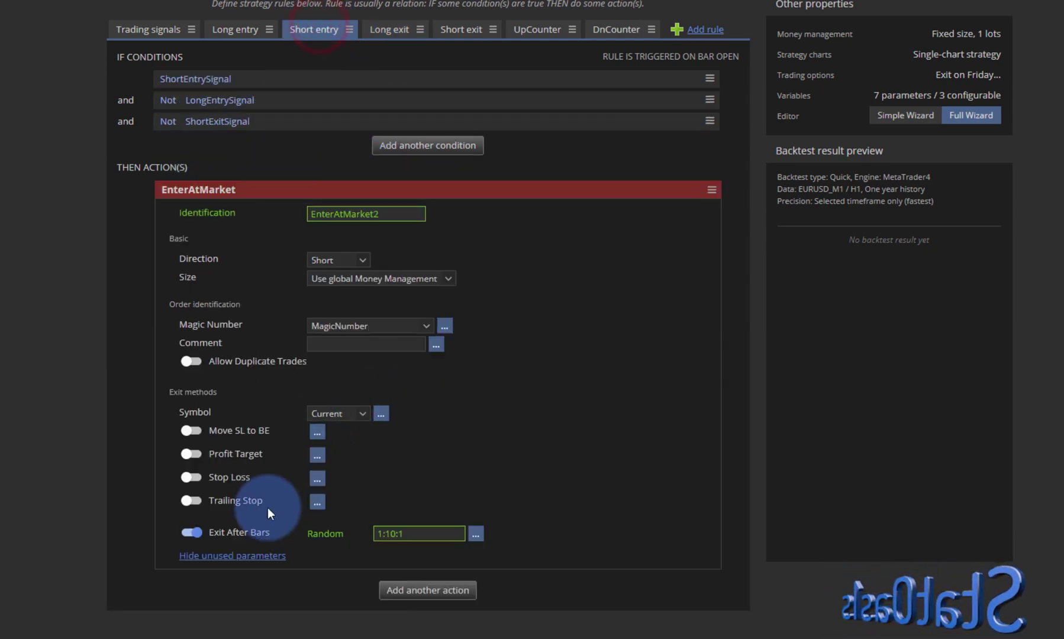
click(535, 29)
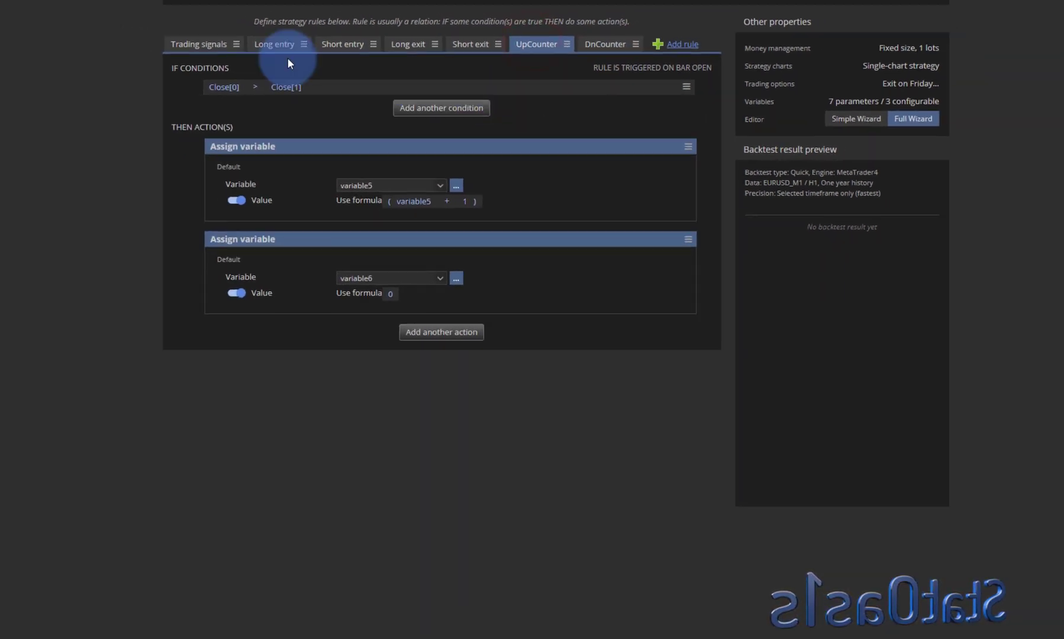
Step: Save the strategy as a new file named 'Strategy with variable v1'
click(188, 20)
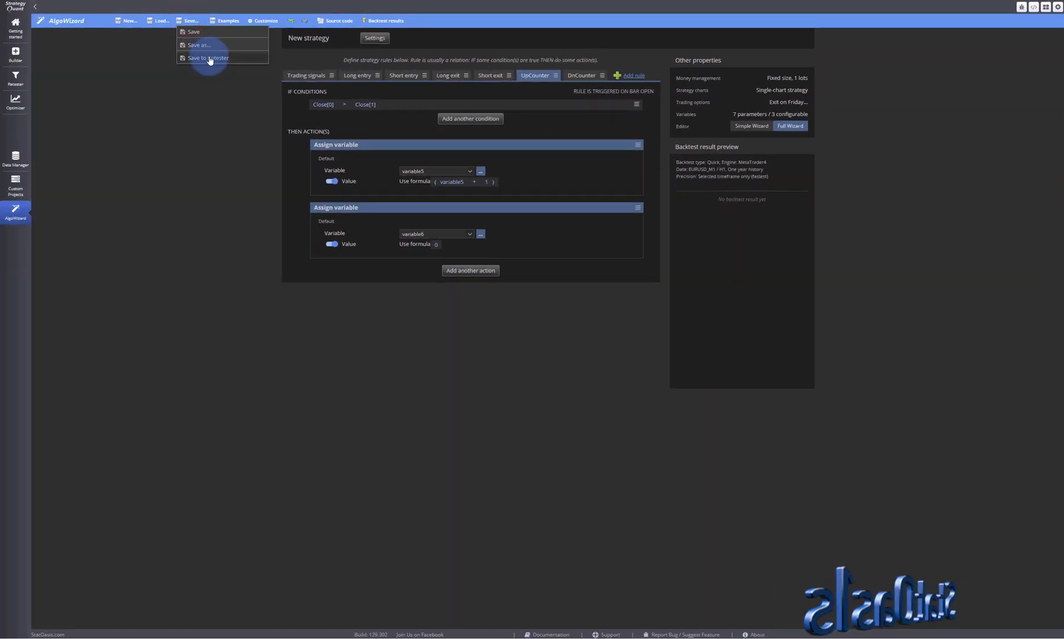
click(216, 46)
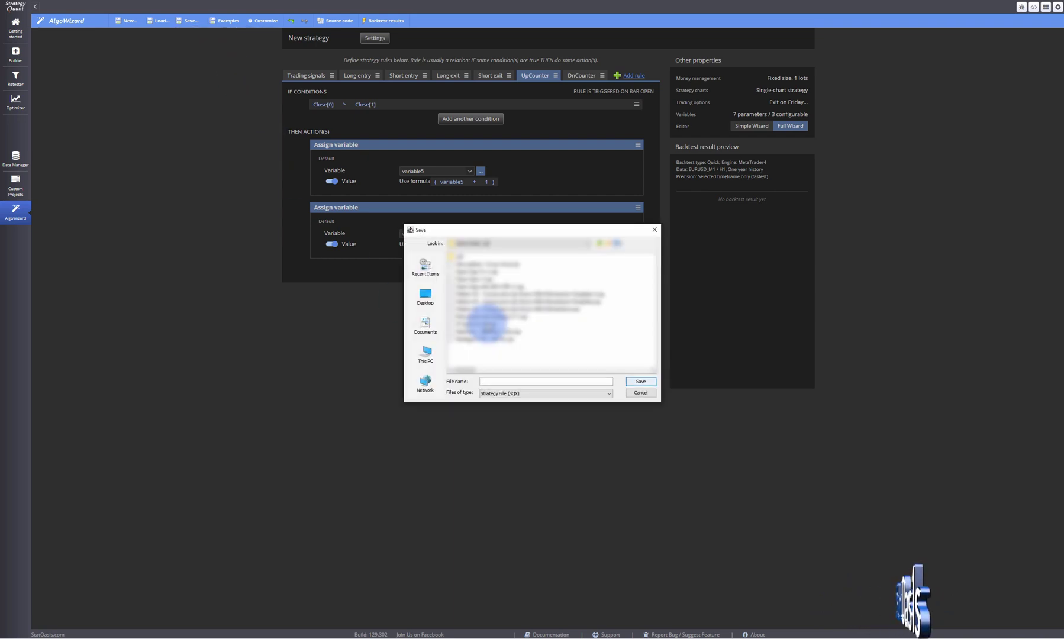
text(Strategy with variable v1)
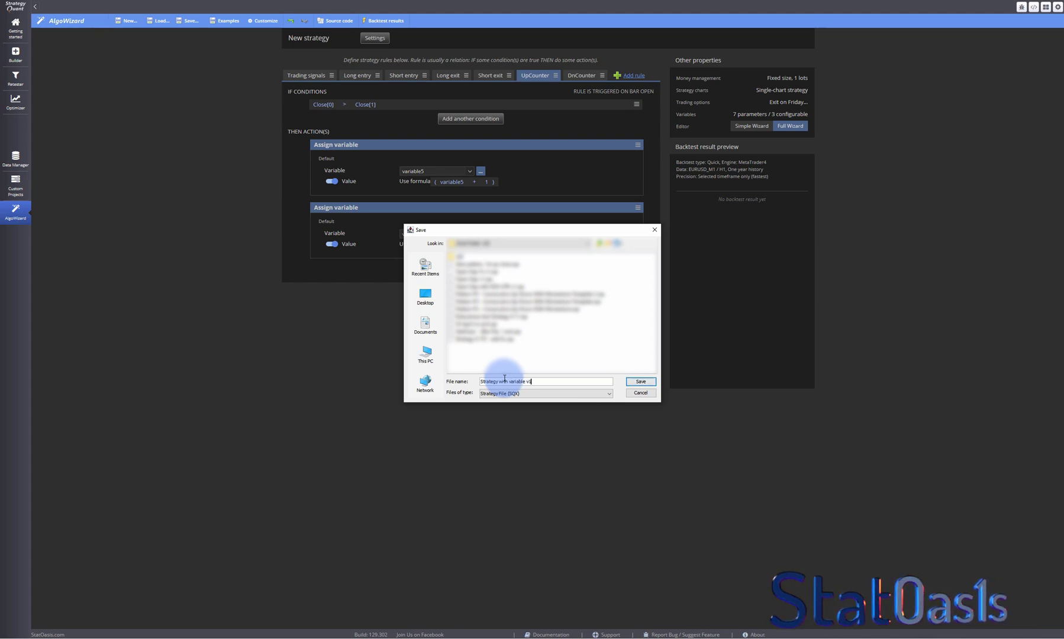
click(640, 382)
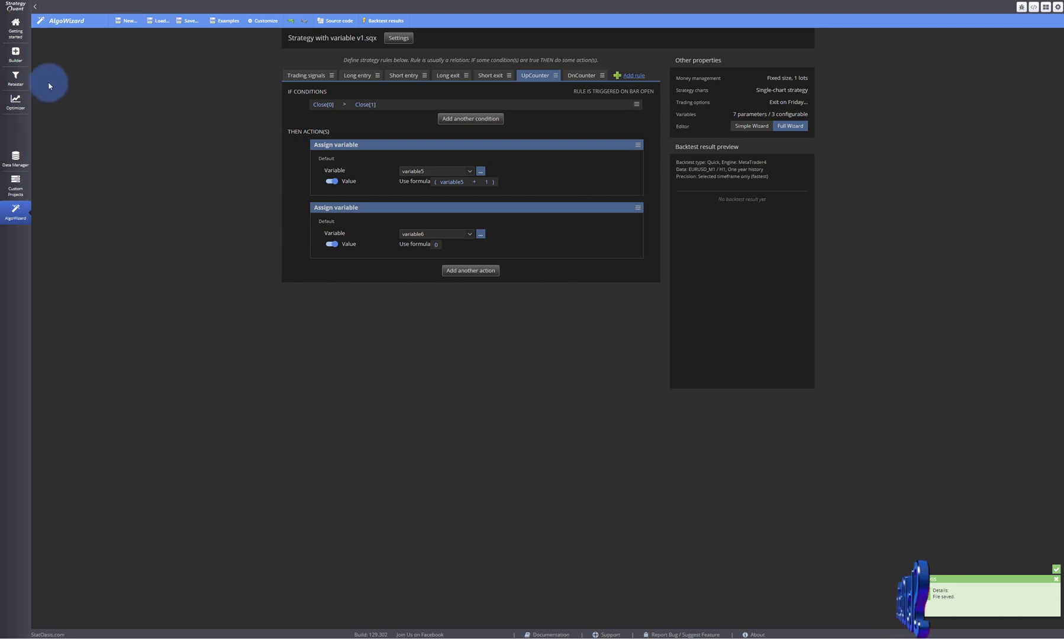
Step: Load Strategy with variable v1.sqx from the Desktop as the Builder's strategy template
click(16, 53)
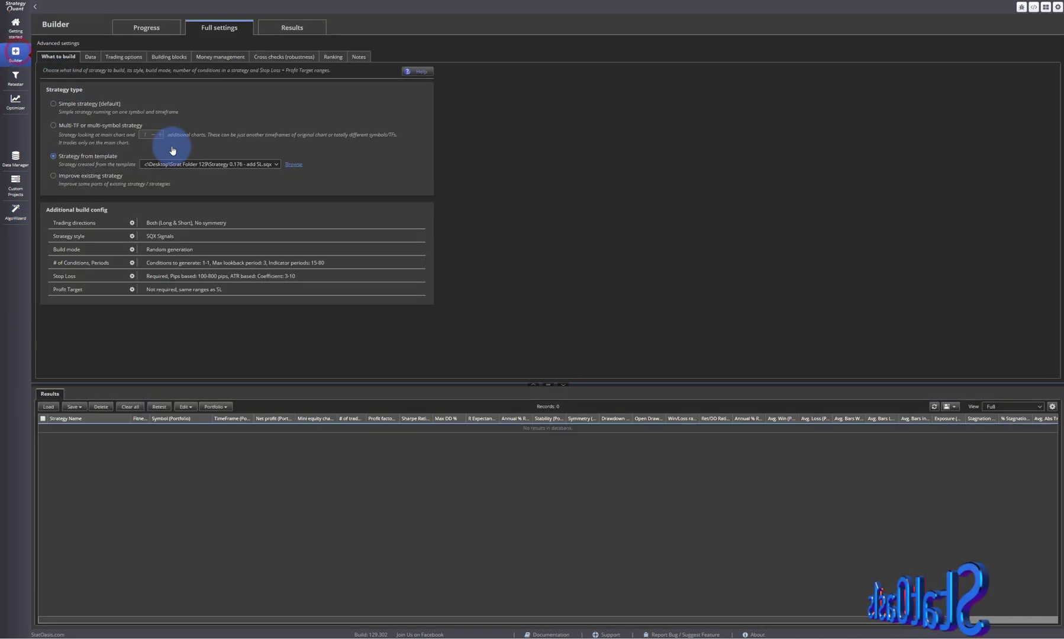
click(294, 165)
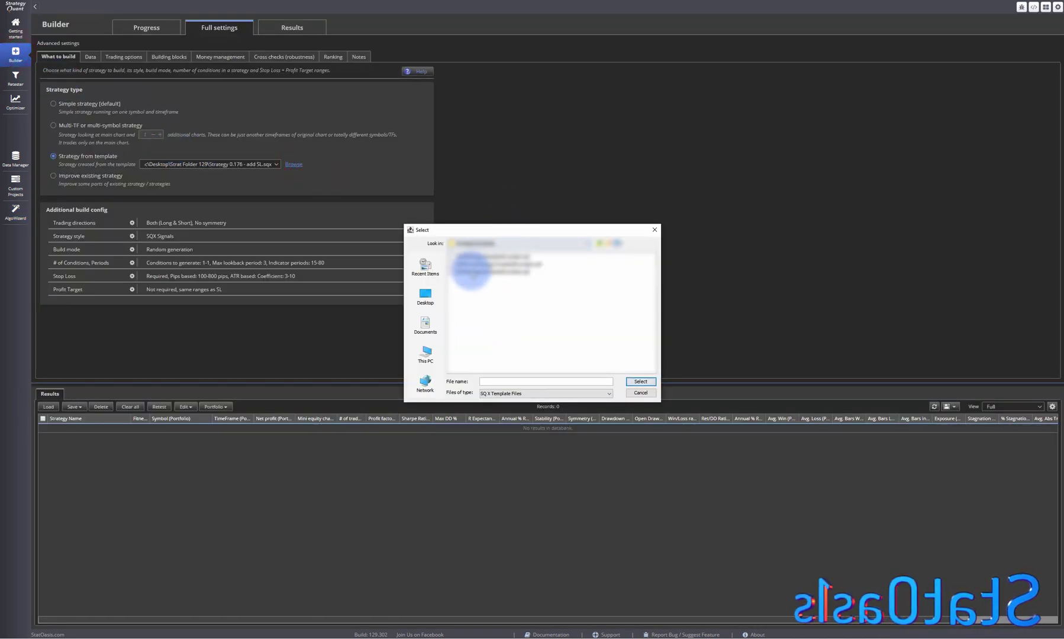
click(431, 295)
click(473, 368)
click(493, 346)
click(636, 382)
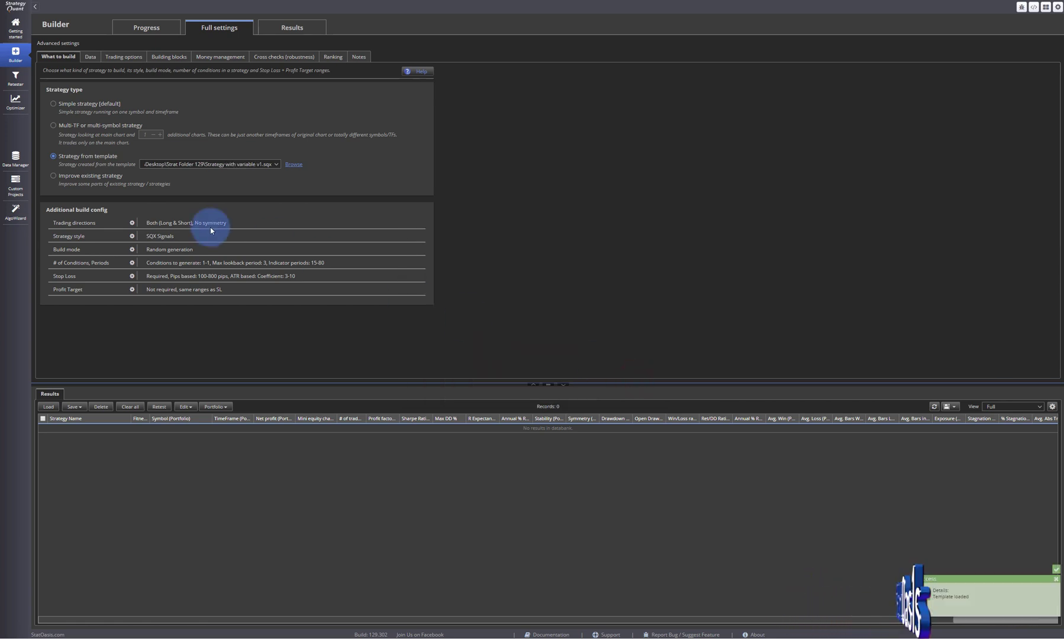
Step: Set the Builder's backtest end date to 2013.12.31
click(89, 57)
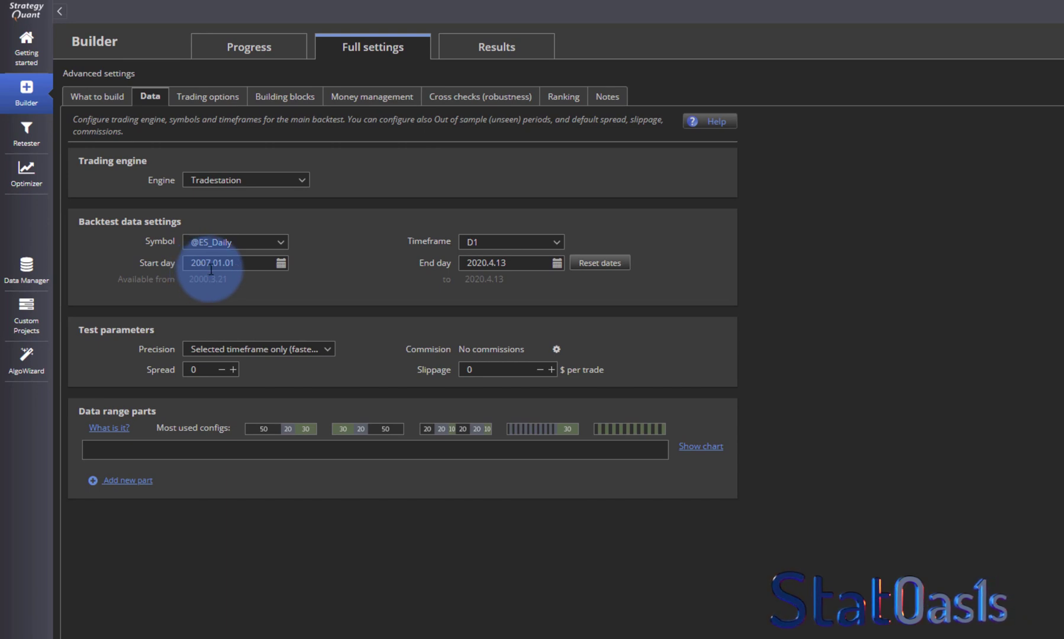
click(555, 264)
click(551, 282)
click(540, 327)
click(586, 283)
click(587, 282)
click(587, 283)
click(587, 283)
click(587, 283)
click(587, 283)
click(587, 283)
click(587, 283)
click(587, 283)
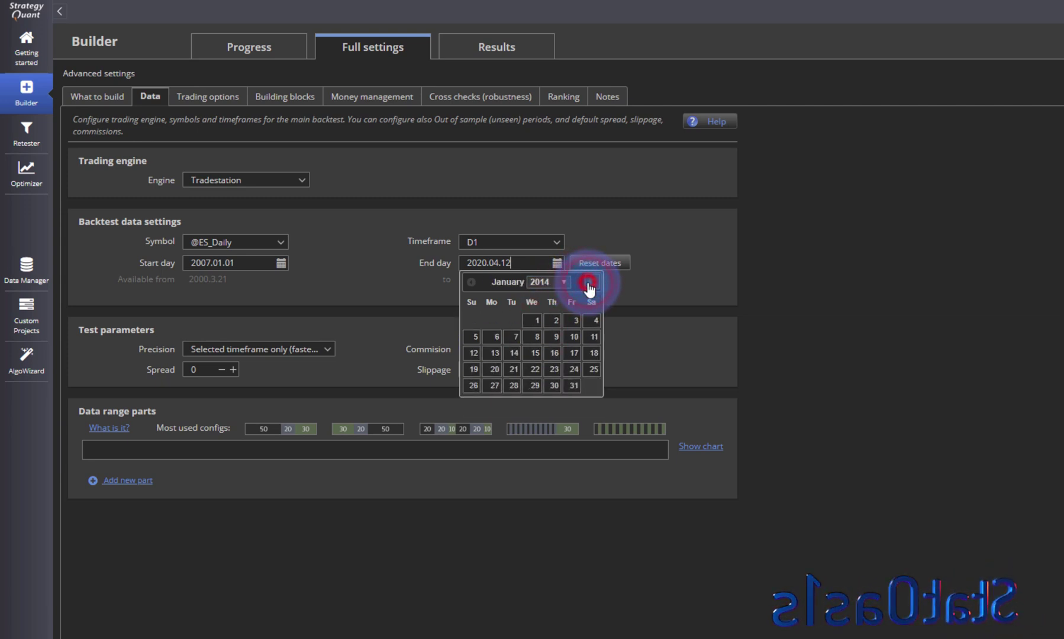
click(468, 284)
click(513, 385)
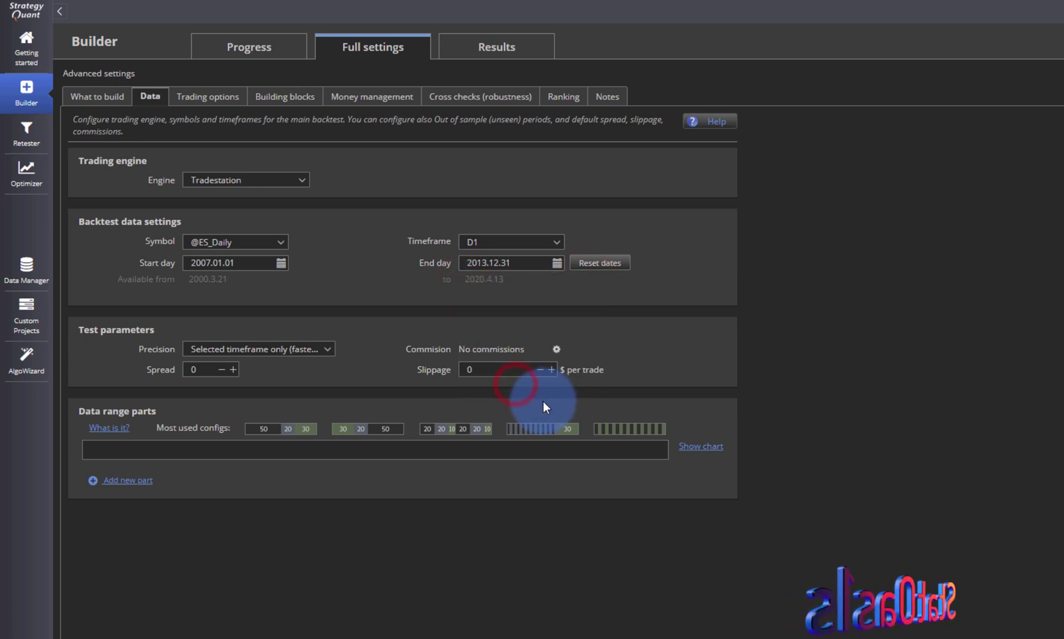
Step: Charge a $2.5 commission per trade and raise slippage to 1
click(558, 348)
click(710, 510)
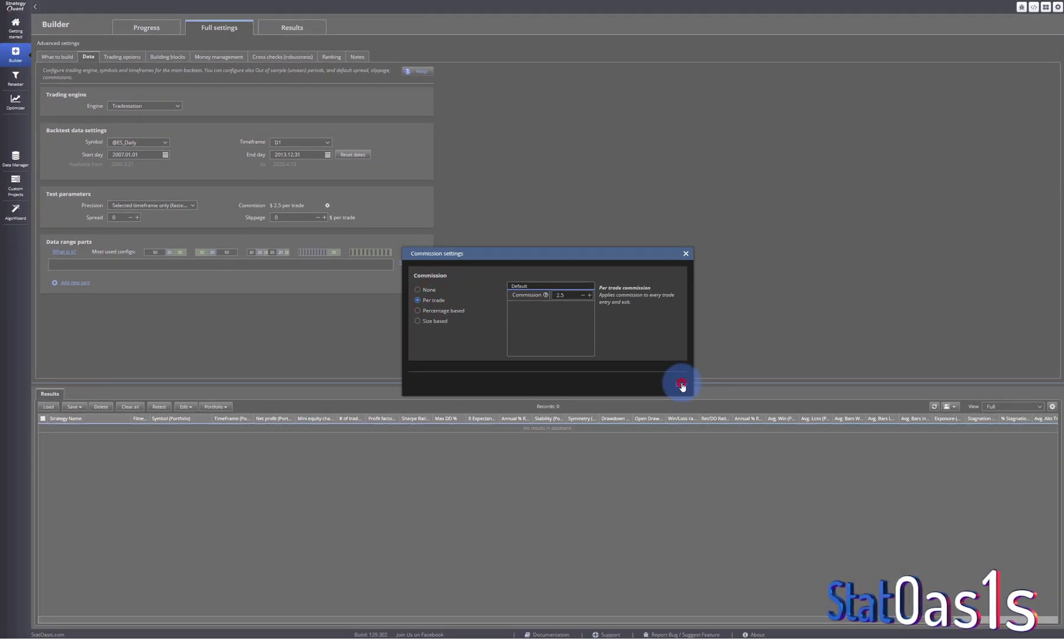
click(682, 385)
click(324, 217)
click(126, 56)
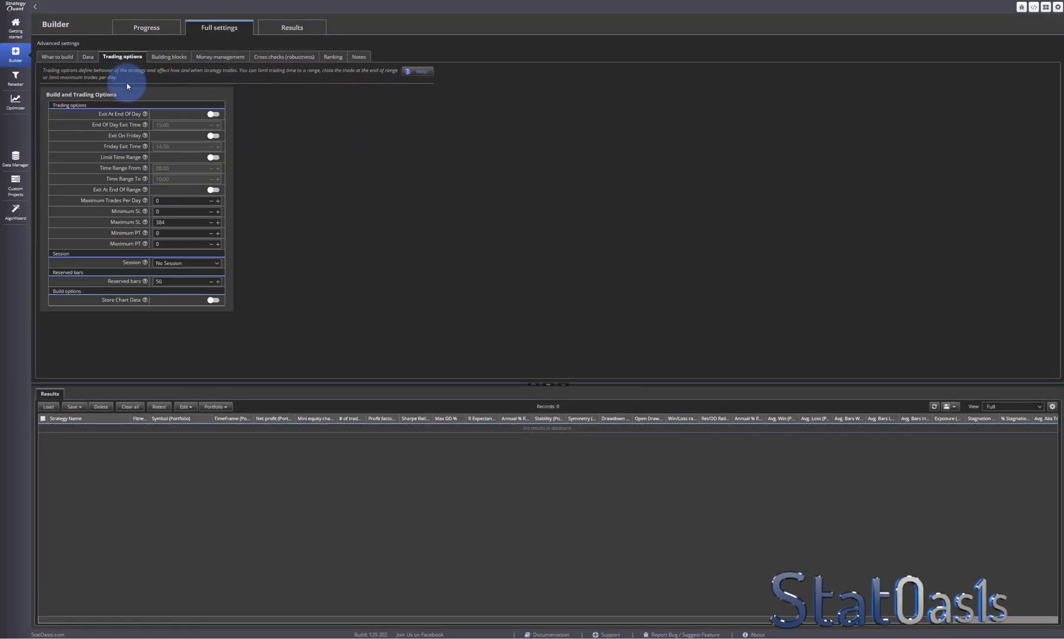
Step: Set Maximum SL to 0, review the other settings tabs, and start the build
drag(164, 223, 141, 223)
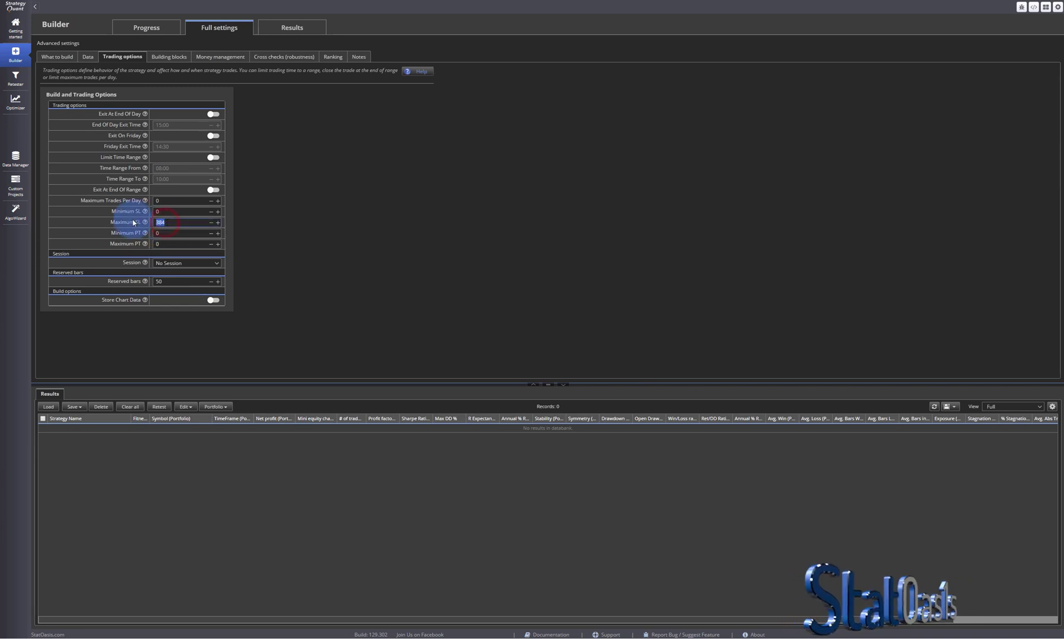
text(0)
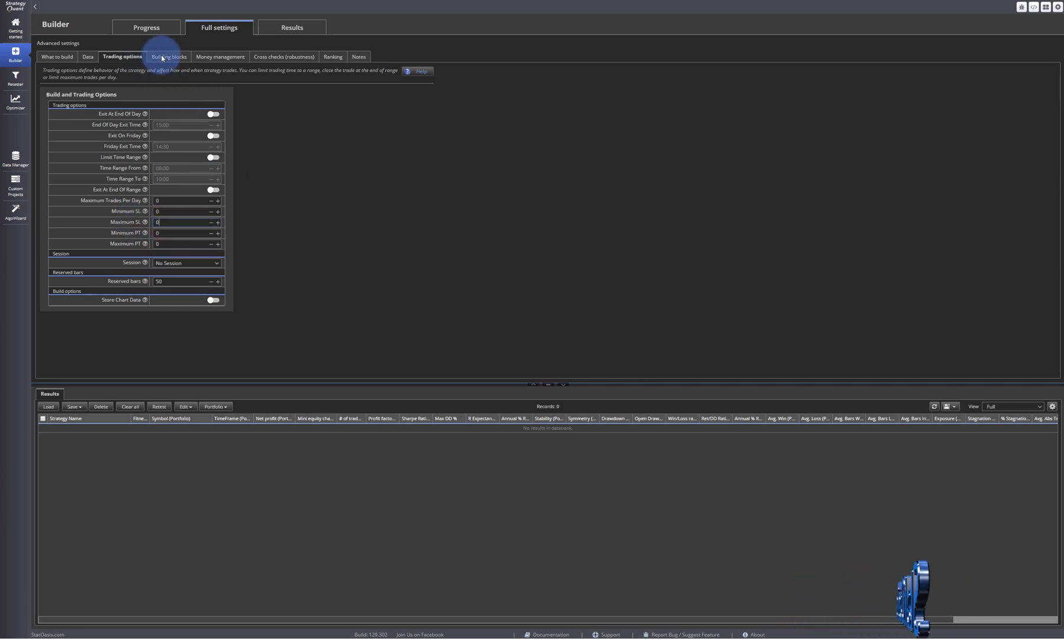
click(162, 58)
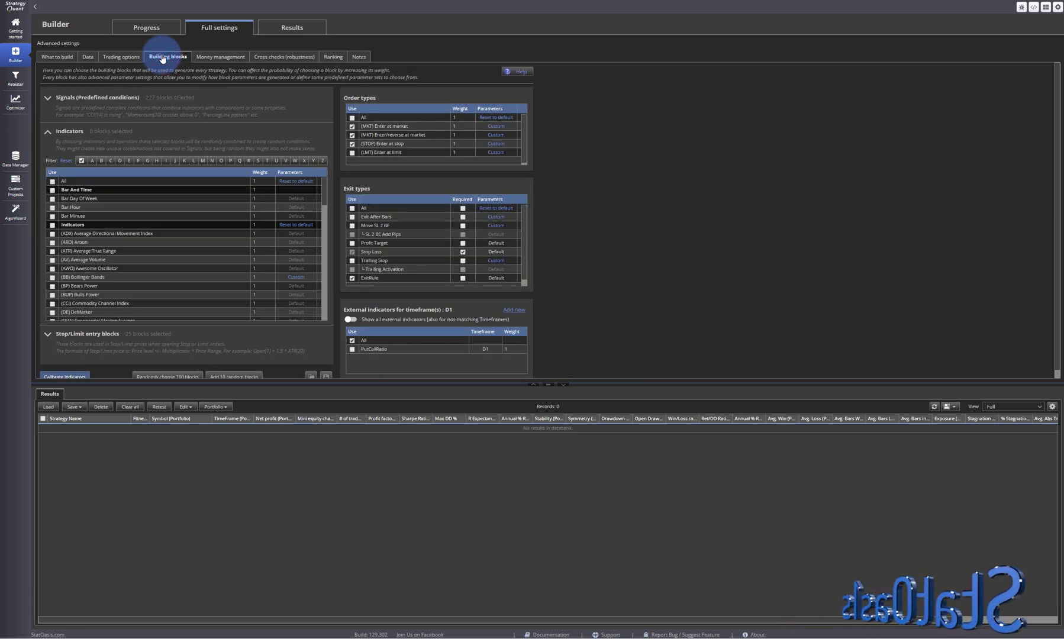
click(231, 57)
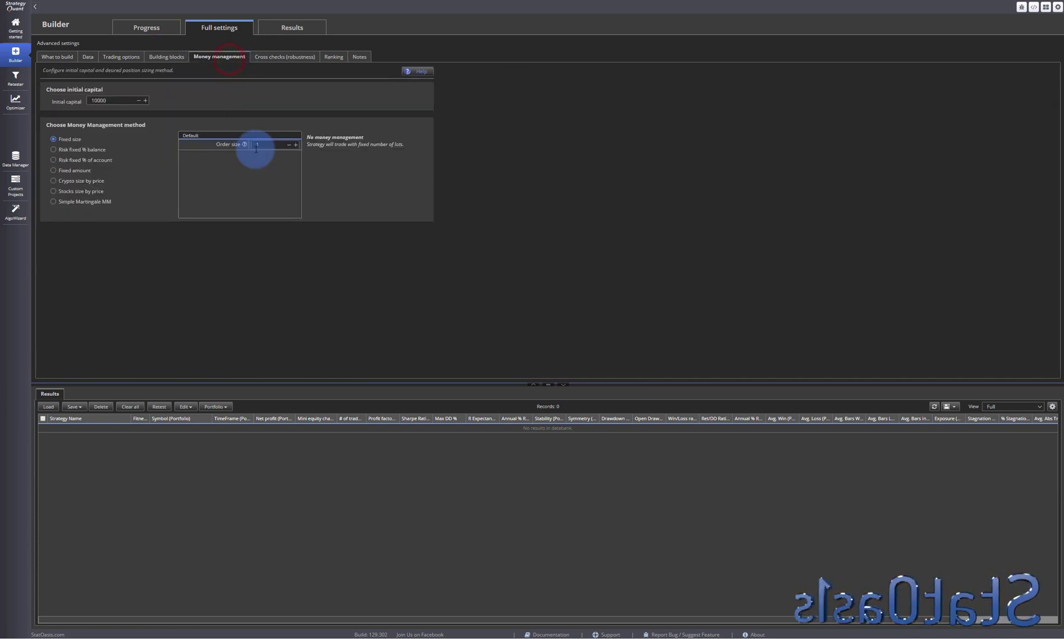
click(284, 57)
click(337, 57)
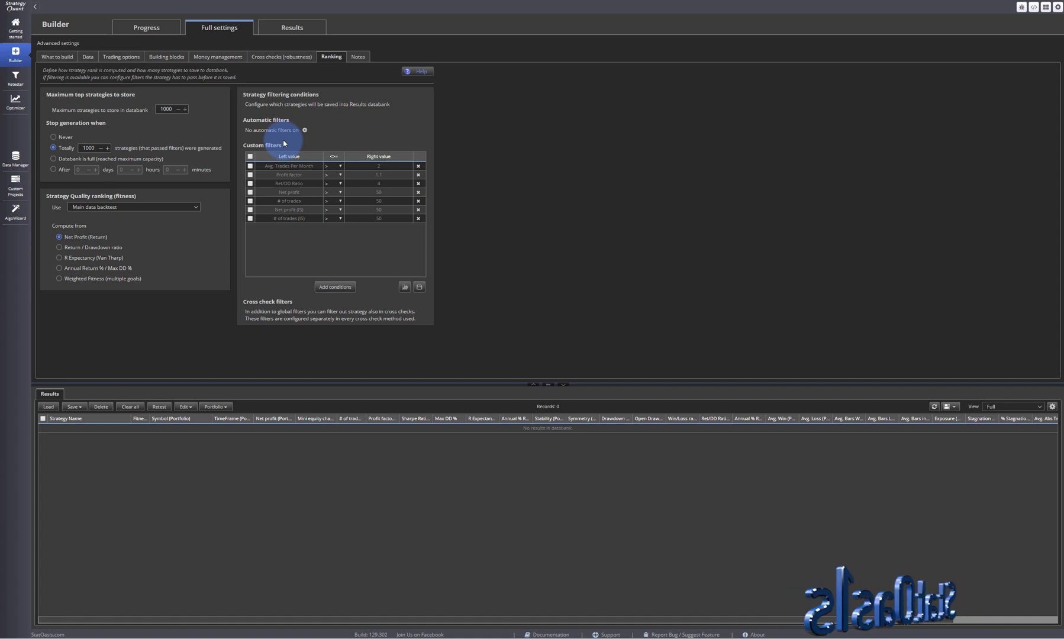
click(57, 56)
click(149, 32)
click(123, 59)
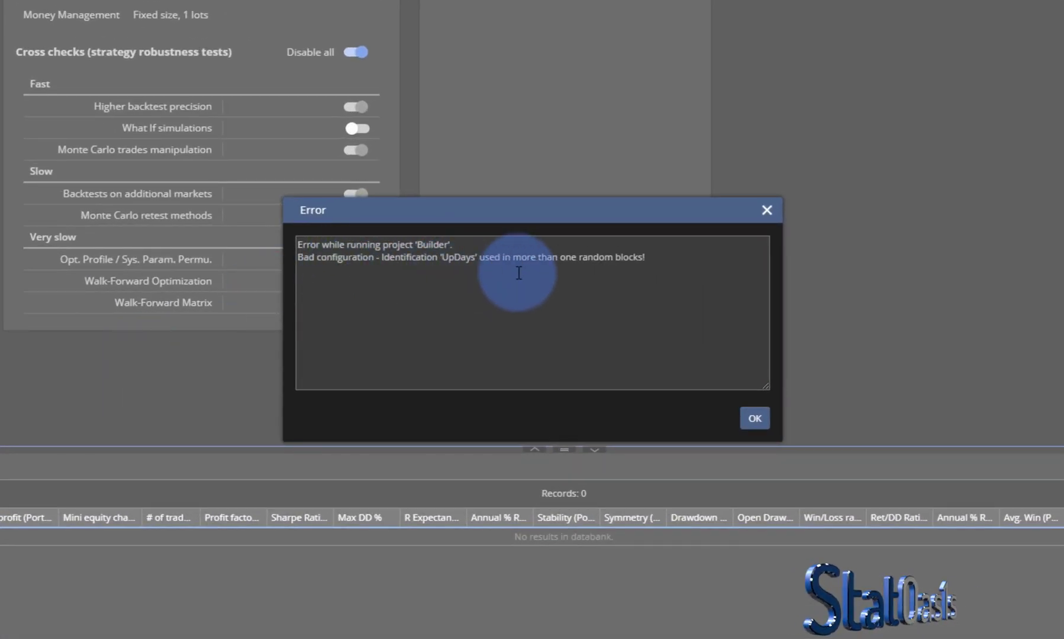
Step: Close the error about UpDays in two random blocks and return to AlgoWizard
click(751, 418)
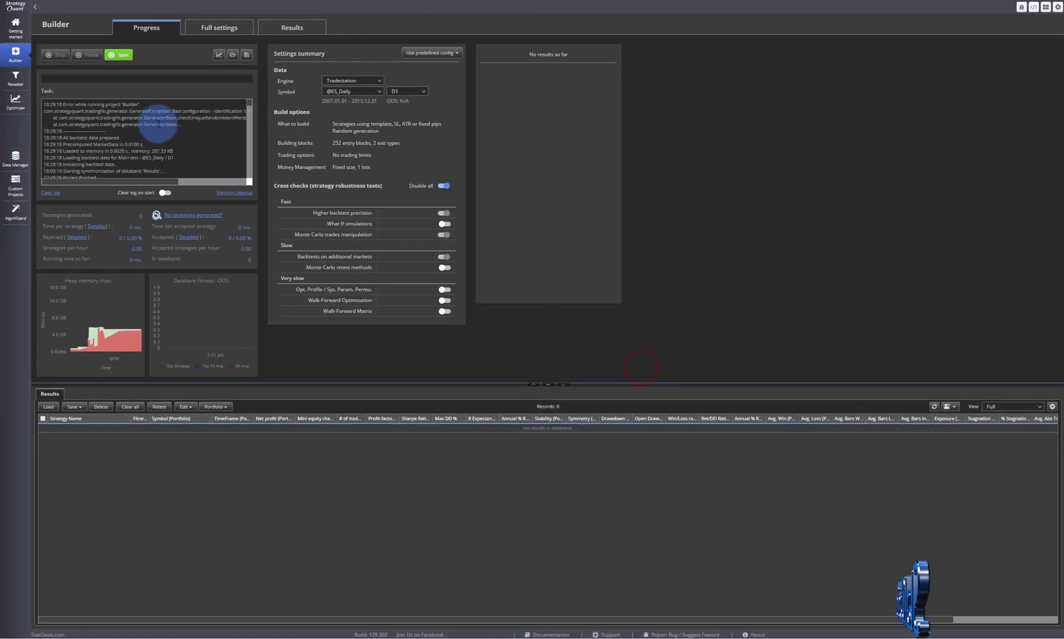
click(16, 210)
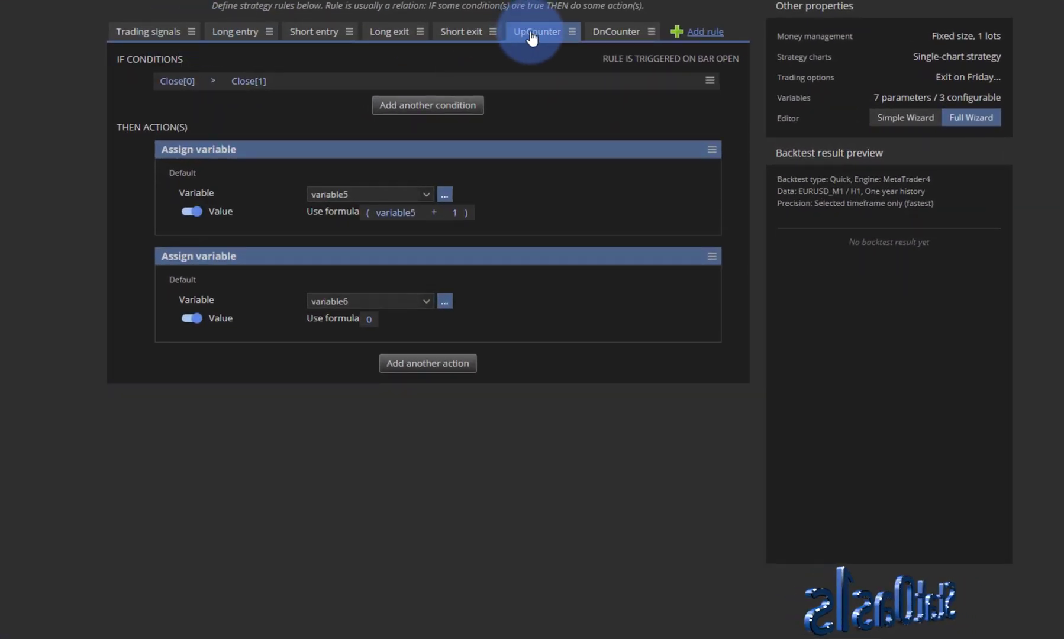
Step: Rename the long entry's Random threshold identification to DnDays and save the strategy
click(170, 32)
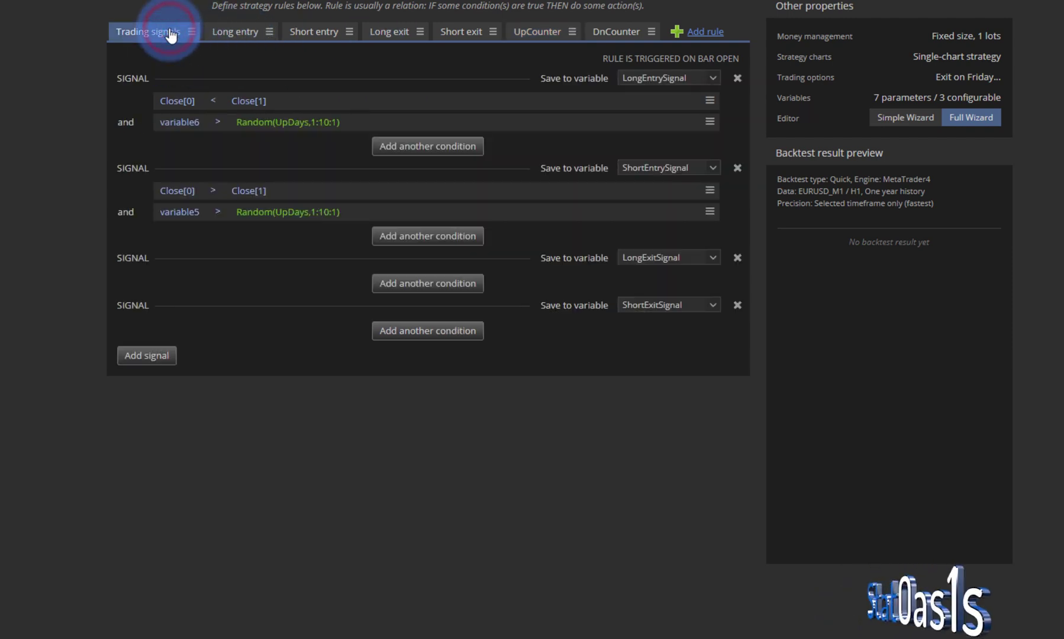
click(286, 211)
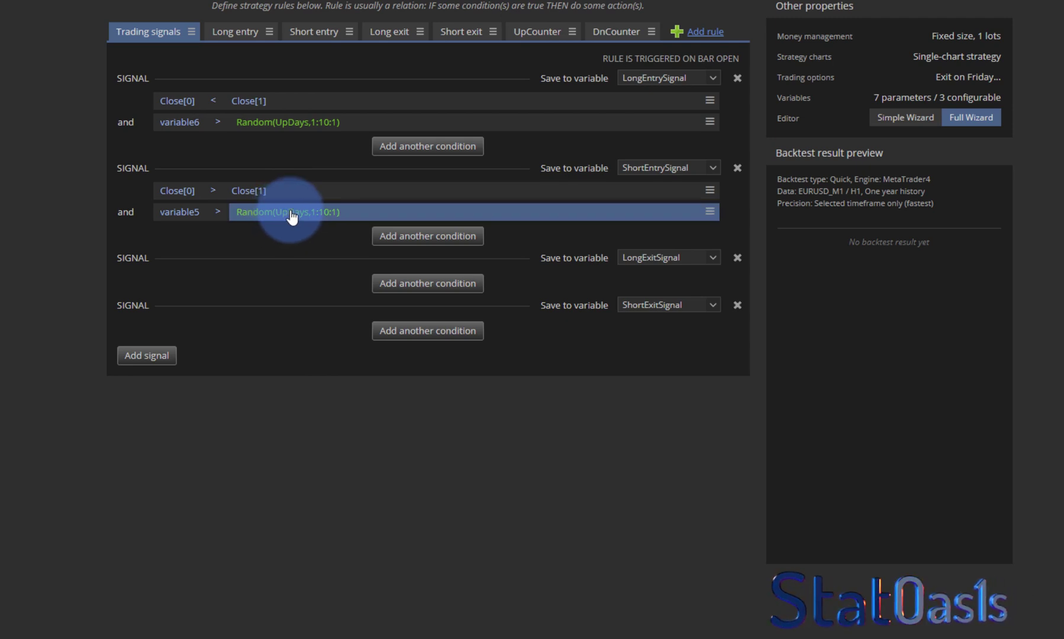
double_click(288, 122)
click(601, 469)
text(DnDays)
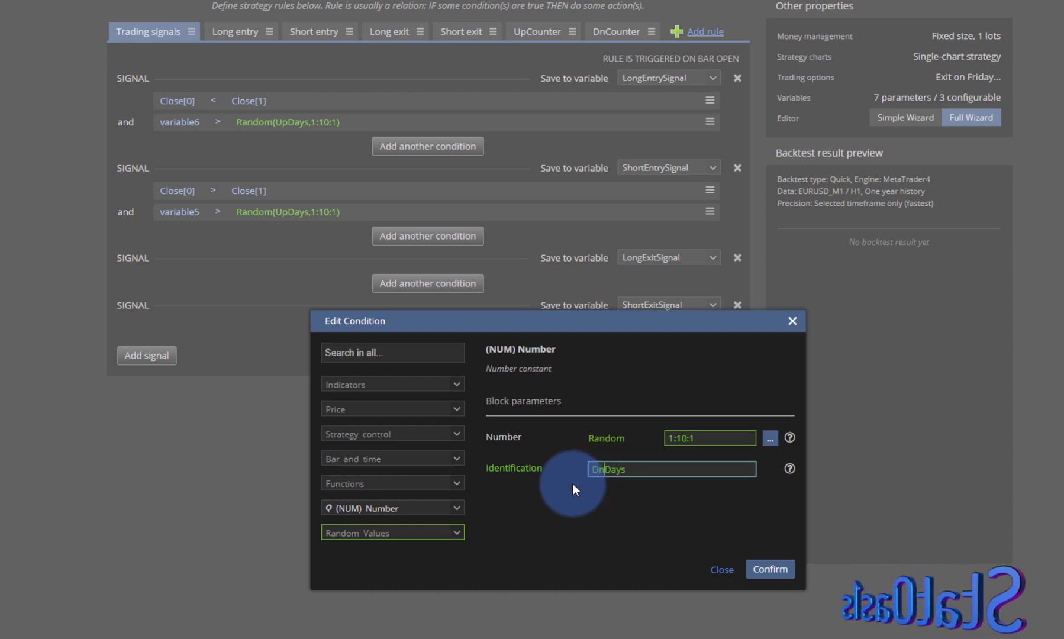
click(770, 568)
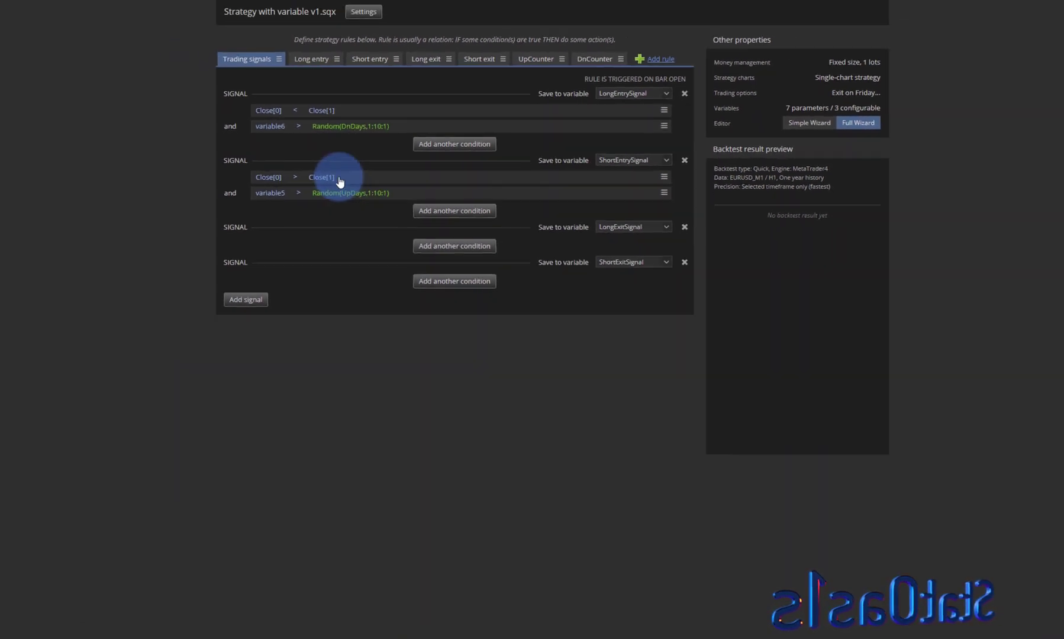
click(190, 21)
click(196, 34)
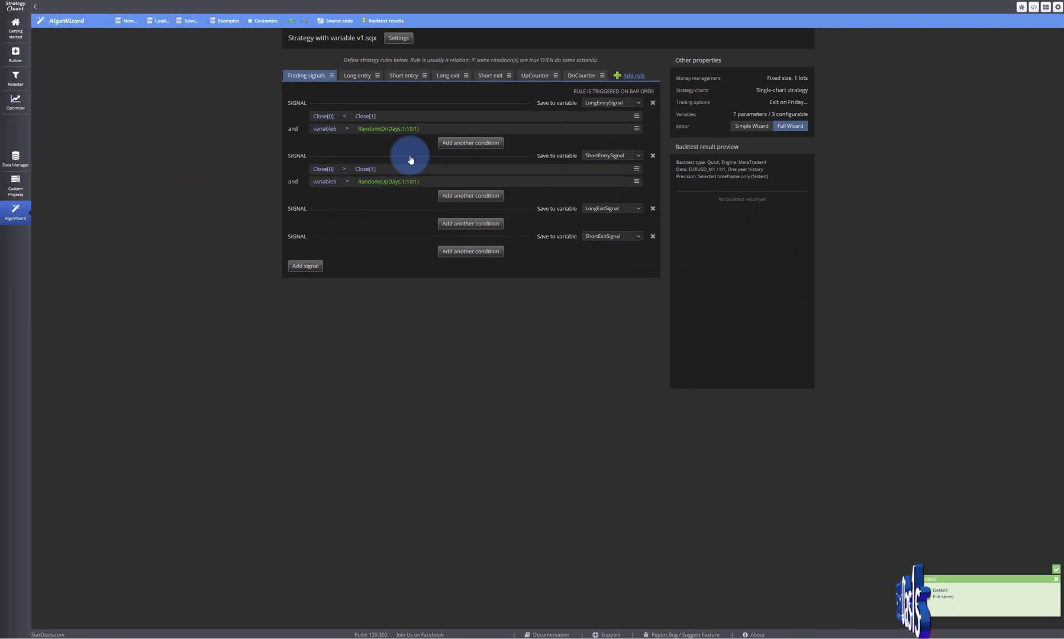
Step: Check the automatic filter settings while the build finishes with 1,005 generated and 659 kept
click(15, 56)
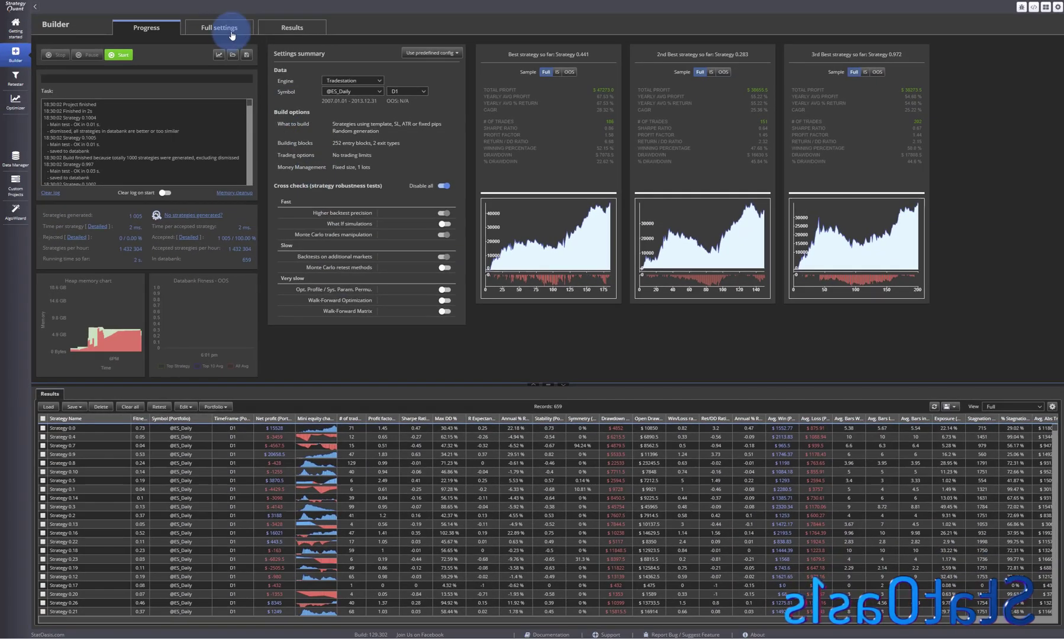
click(208, 17)
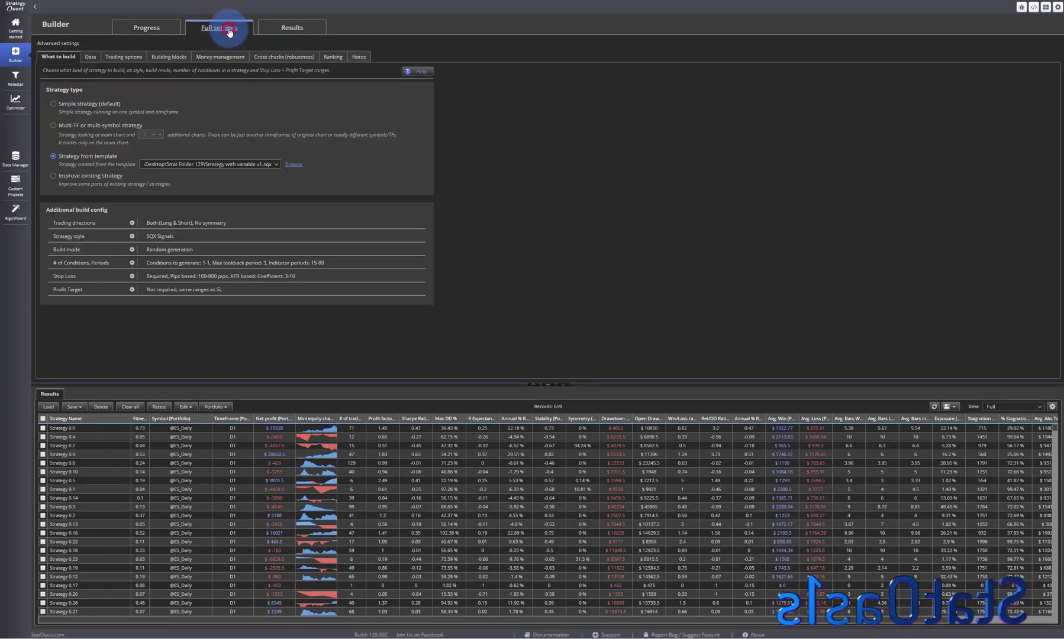
click(332, 56)
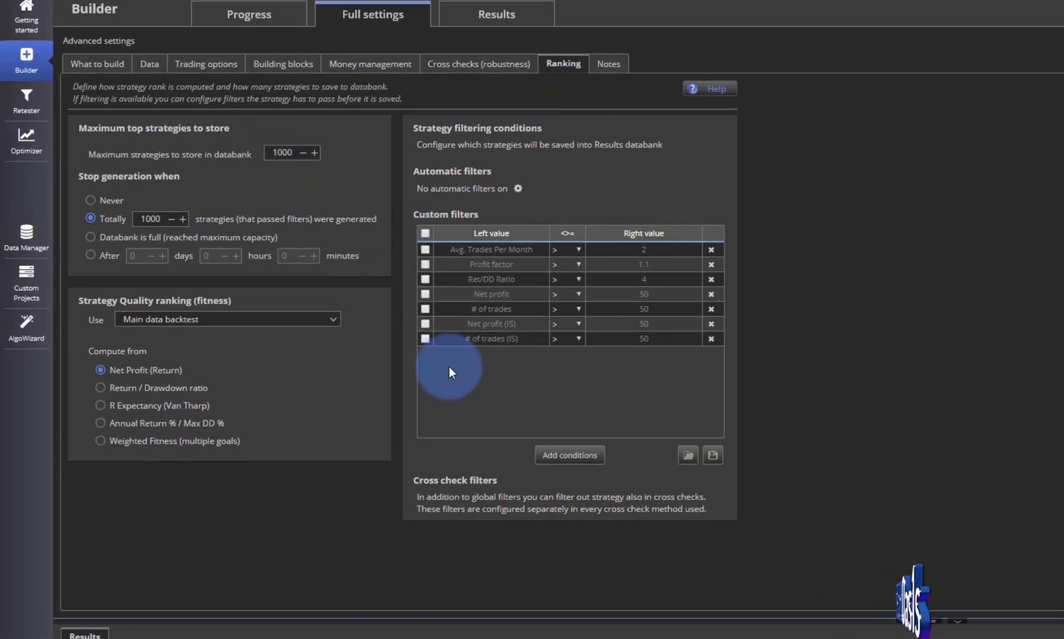
click(517, 188)
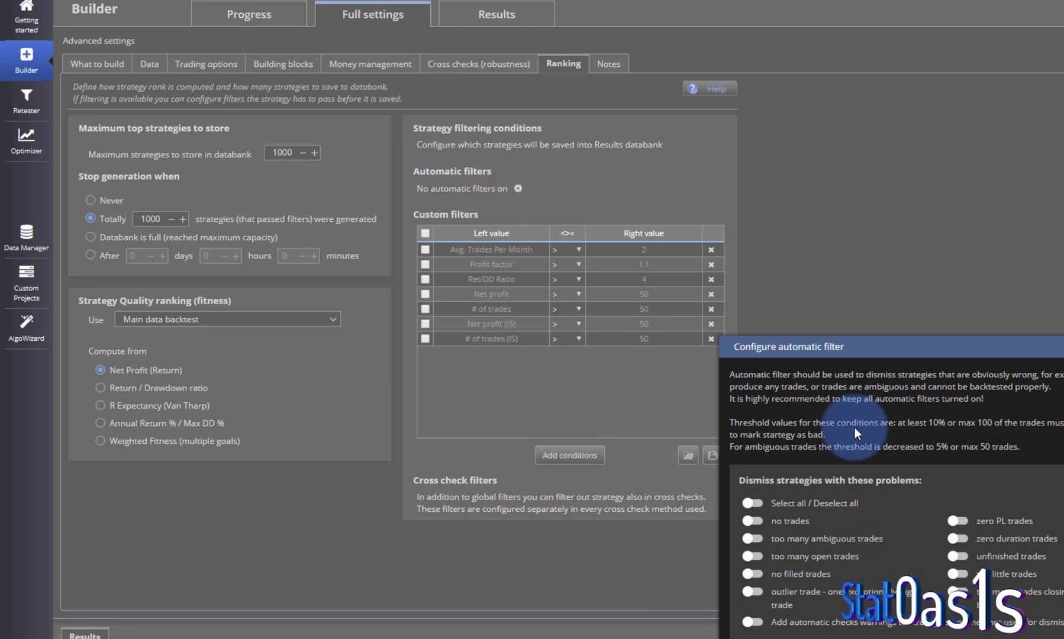
key(Escape)
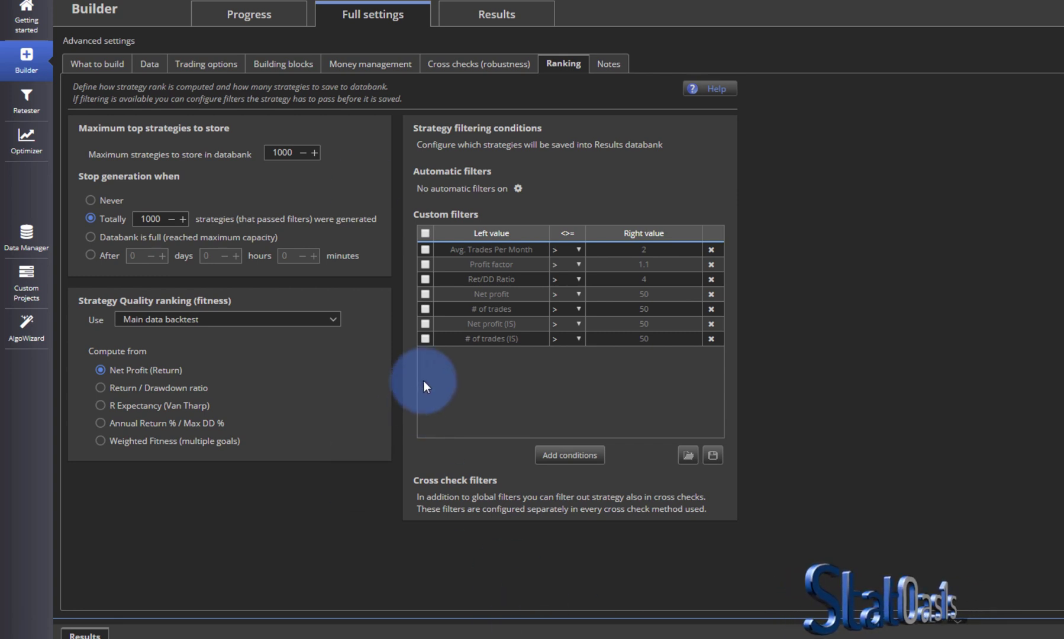
click(259, 16)
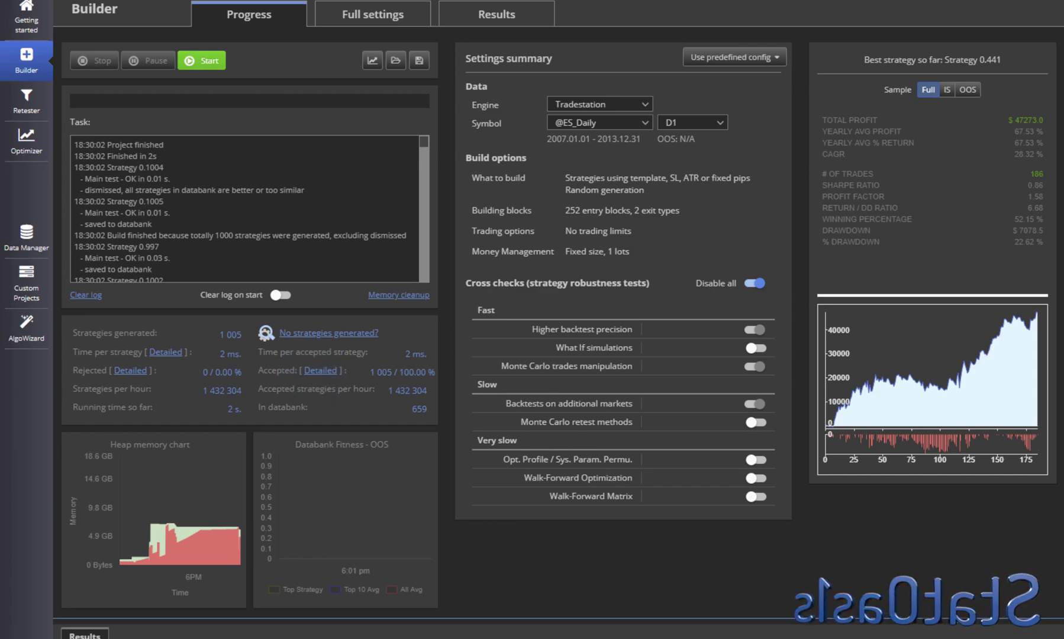
click(319, 371)
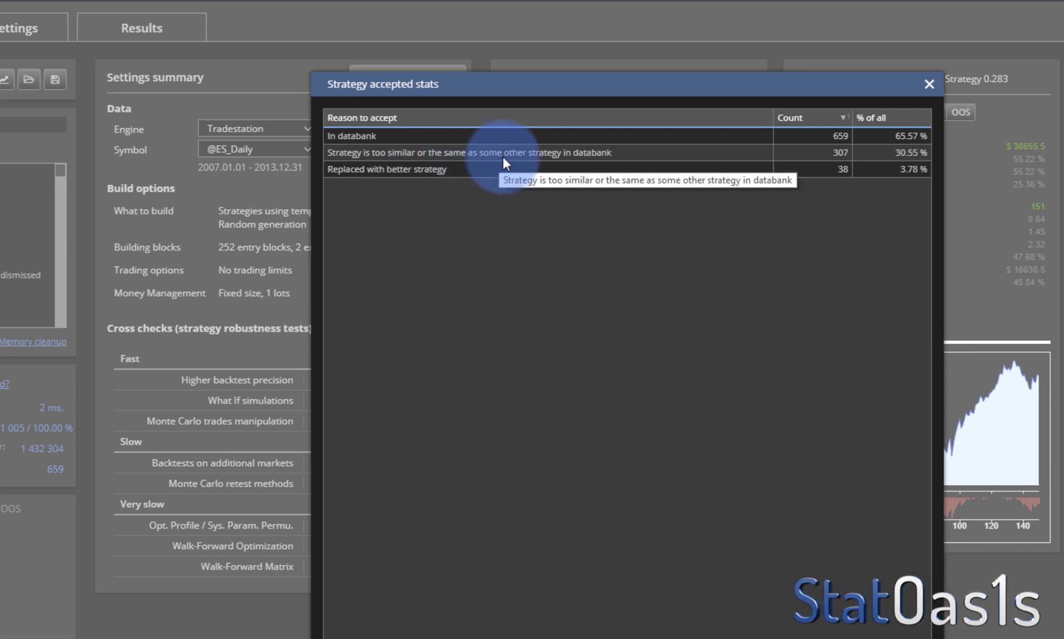
click(836, 152)
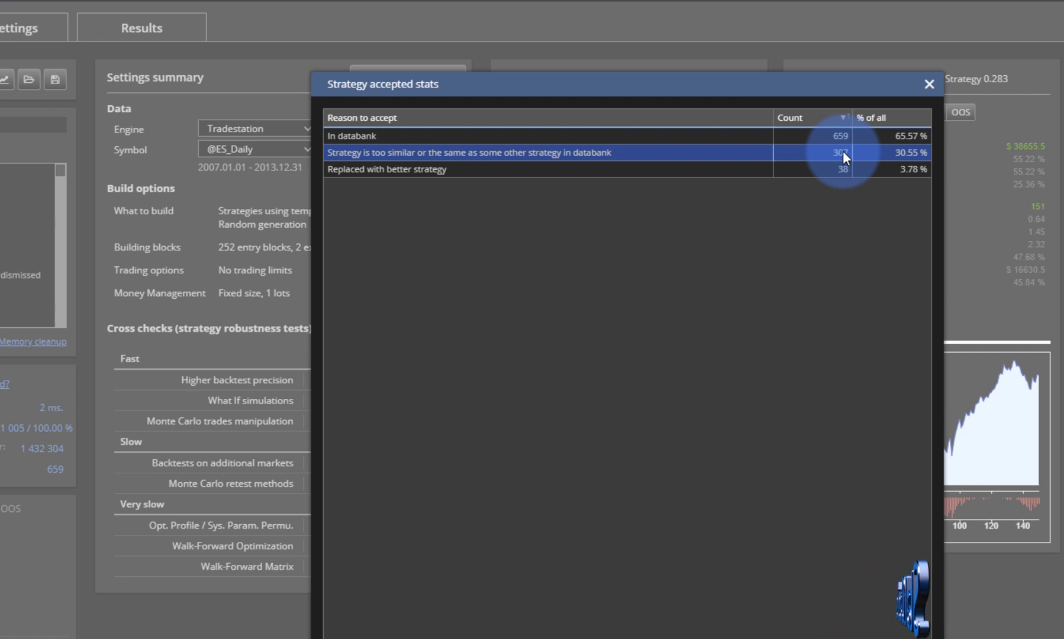
click(839, 169)
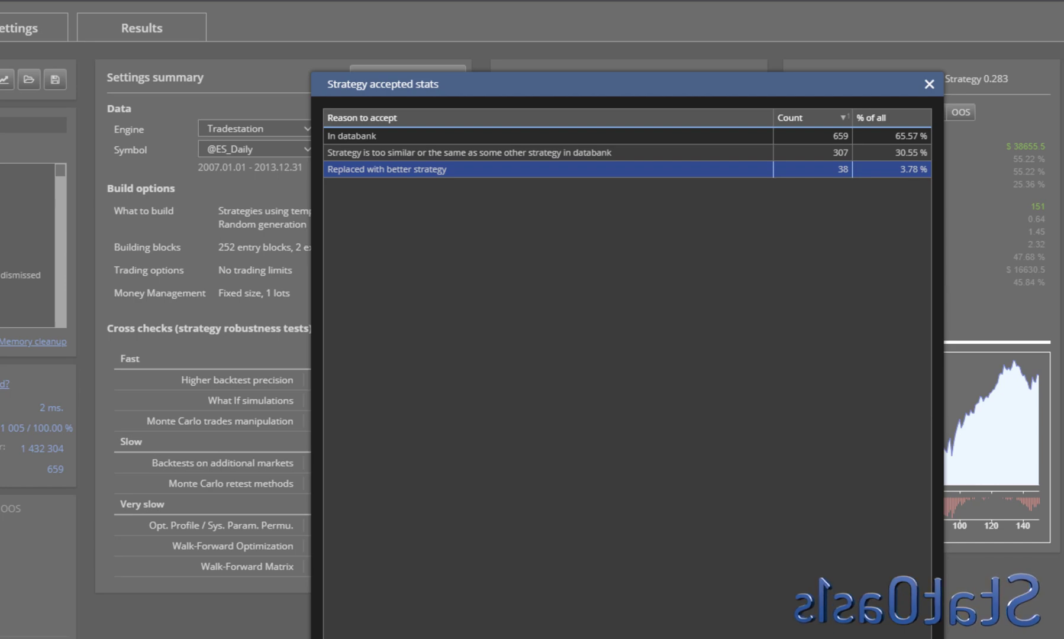
key(Escape)
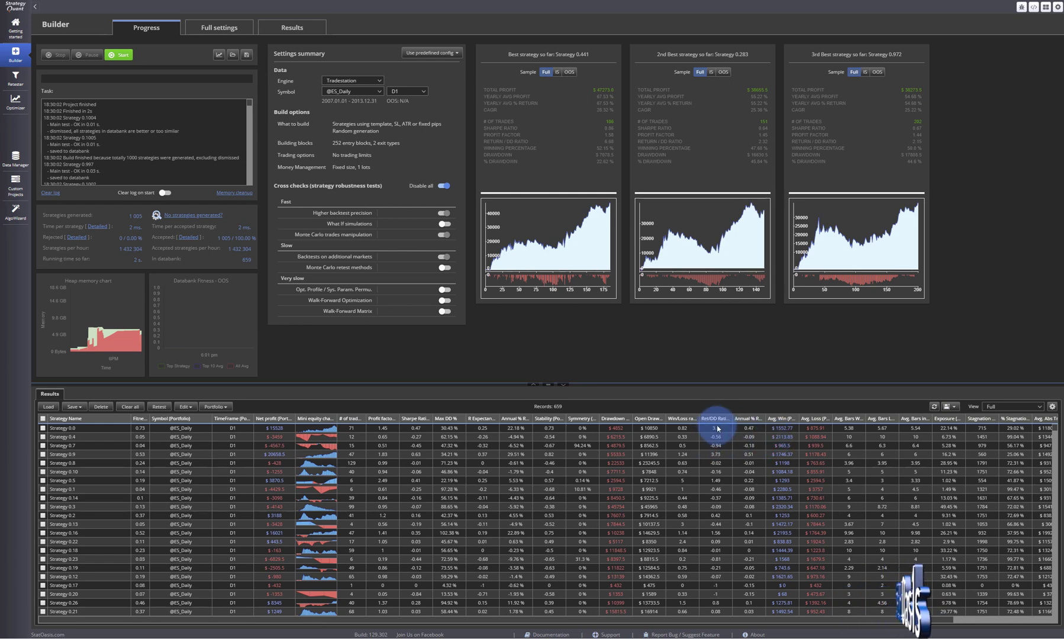
Step: Sort the results by Ret/DD ratio, highest first, and open Strategy 0.441's detailed results
click(714, 418)
click(710, 418)
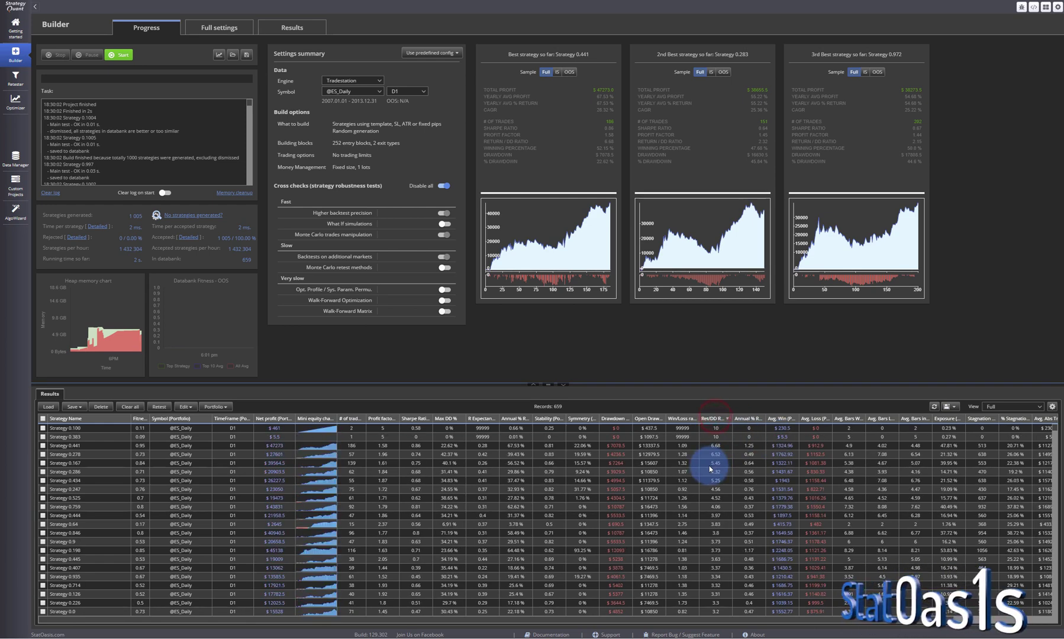
click(319, 429)
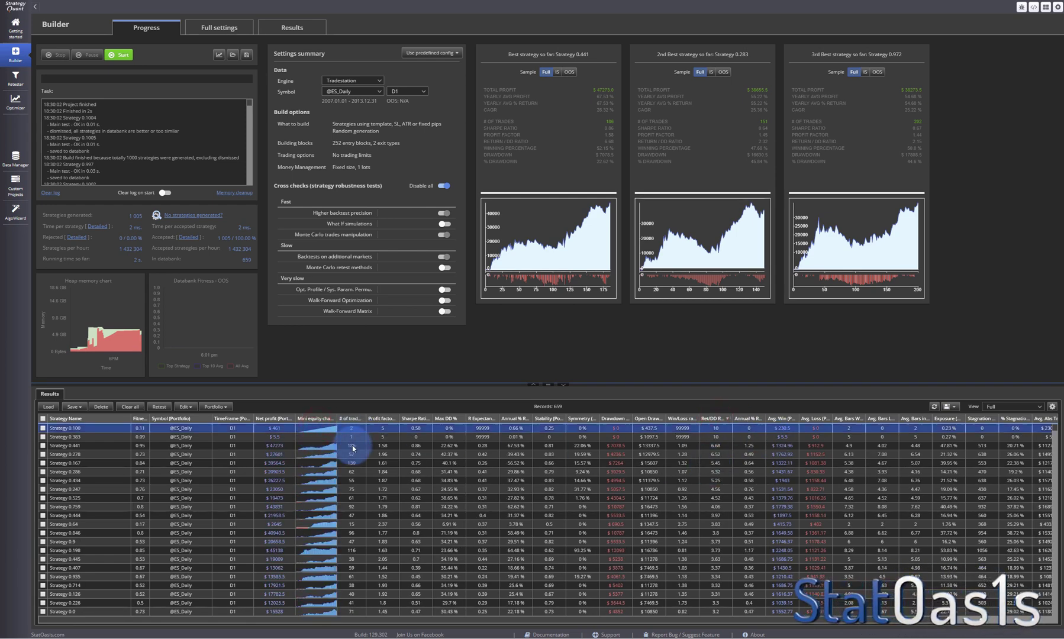
click(319, 449)
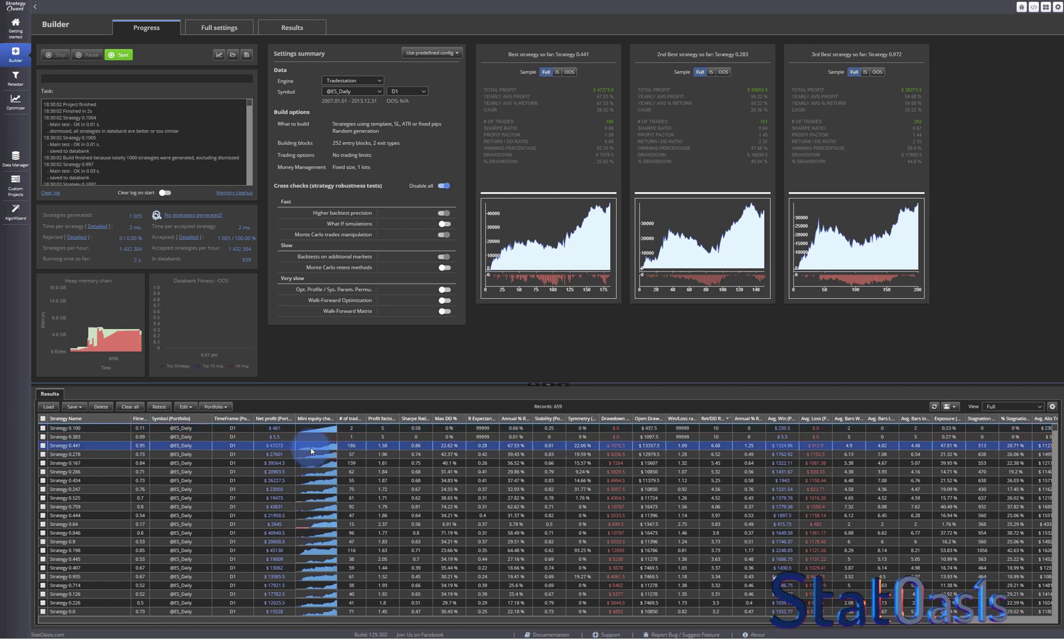
double_click(312, 449)
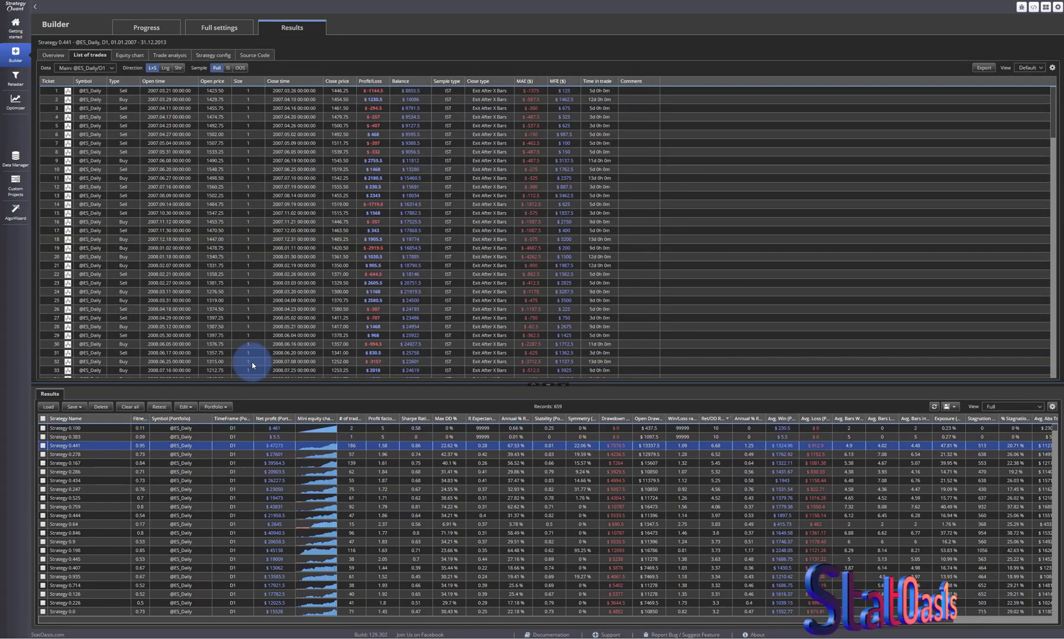
Step: Show Strategy 0.441's source code and scroll through the pseudo code
click(258, 57)
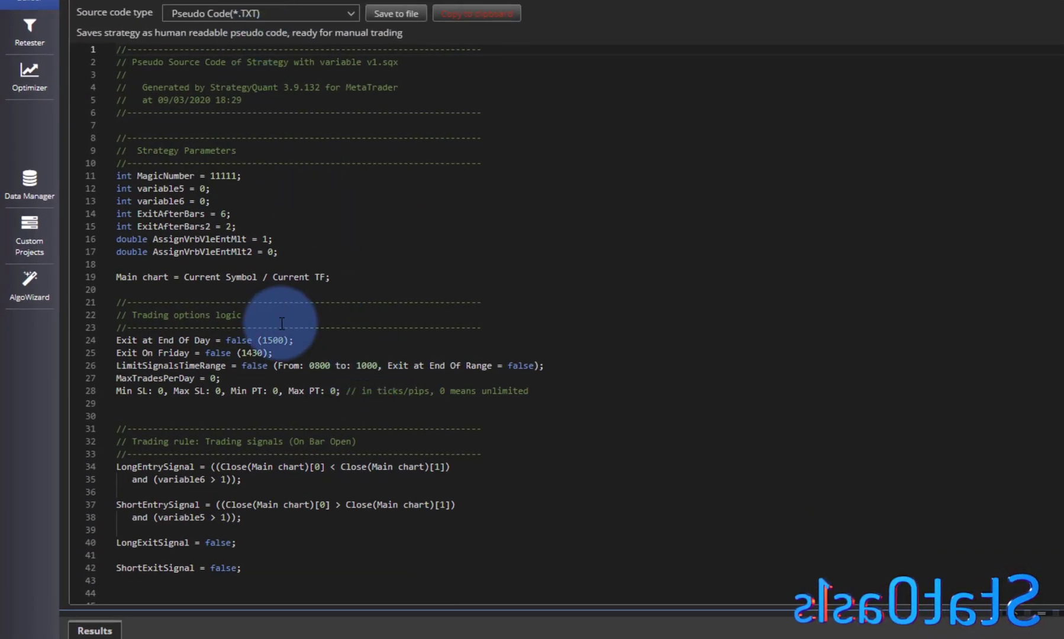
scroll(298, 415, down, 5)
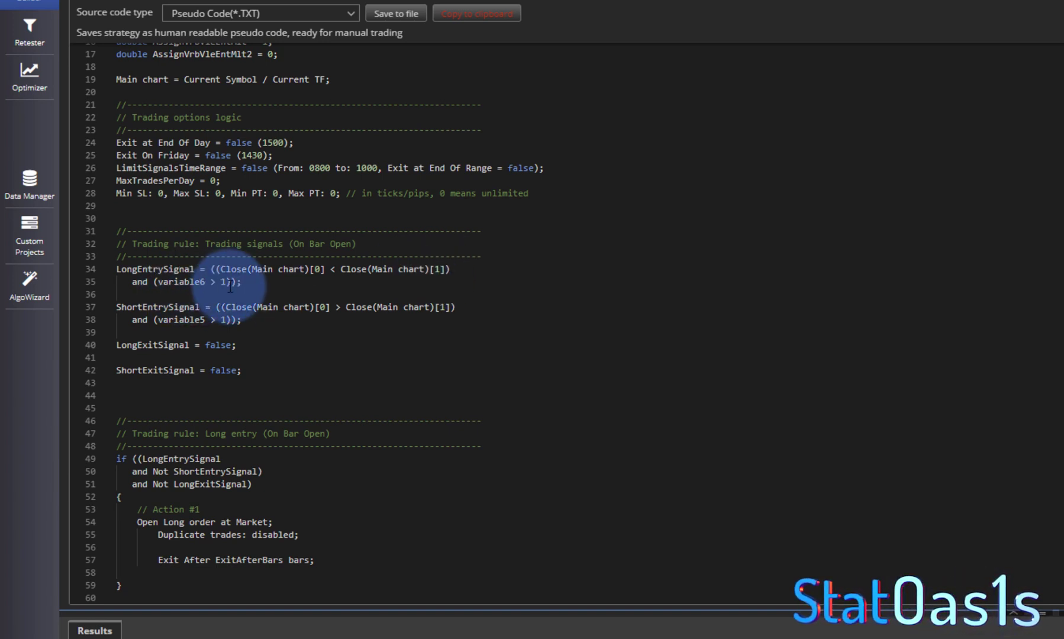
scroll(230, 287, up, 5)
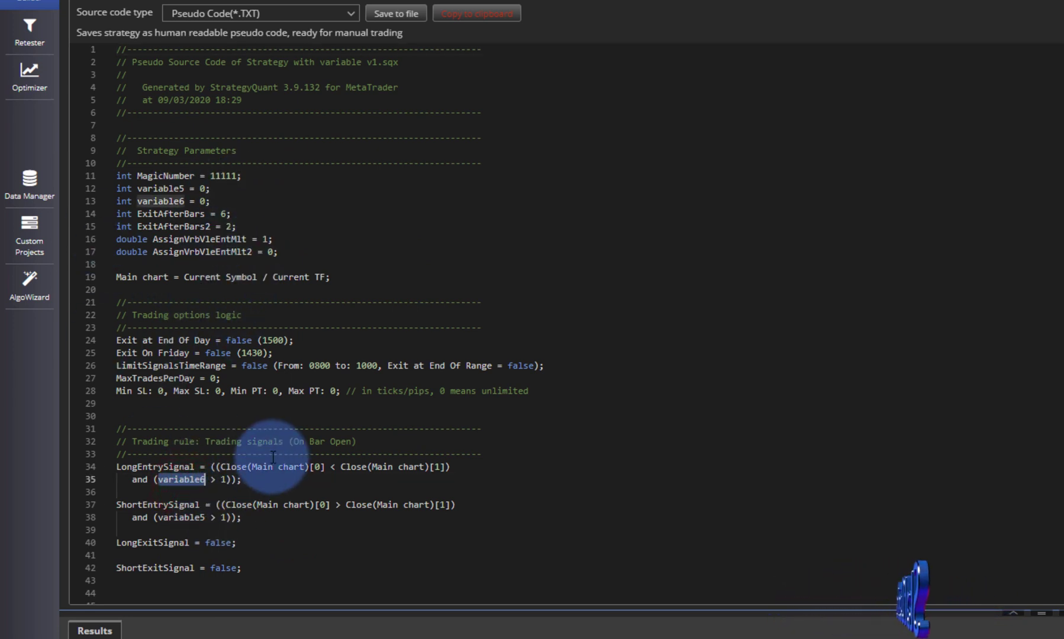
scroll(273, 455, down, 20)
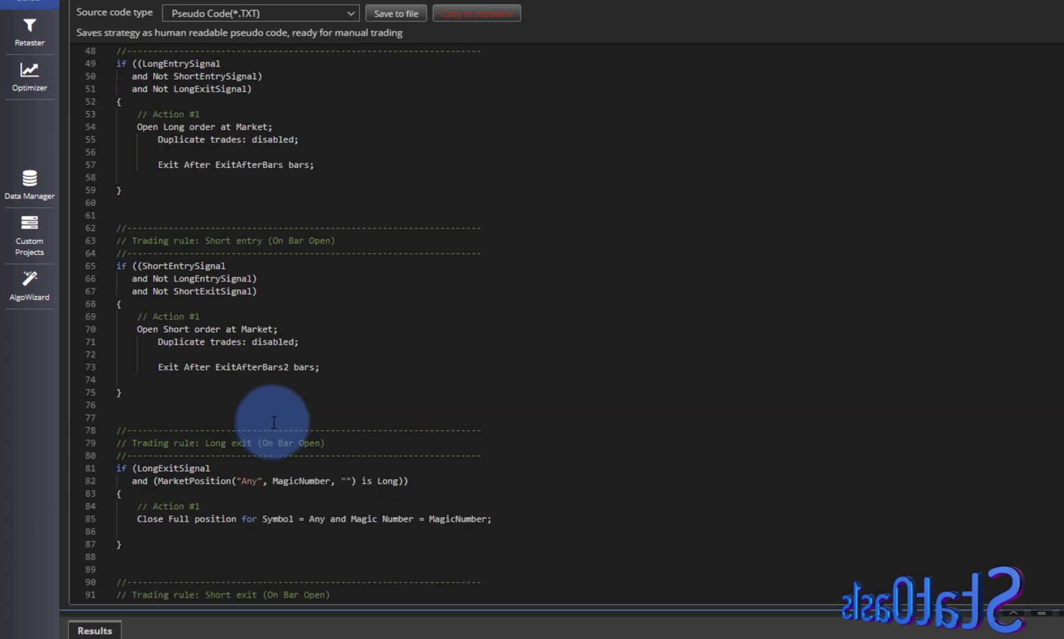
scroll(273, 422, down, 5)
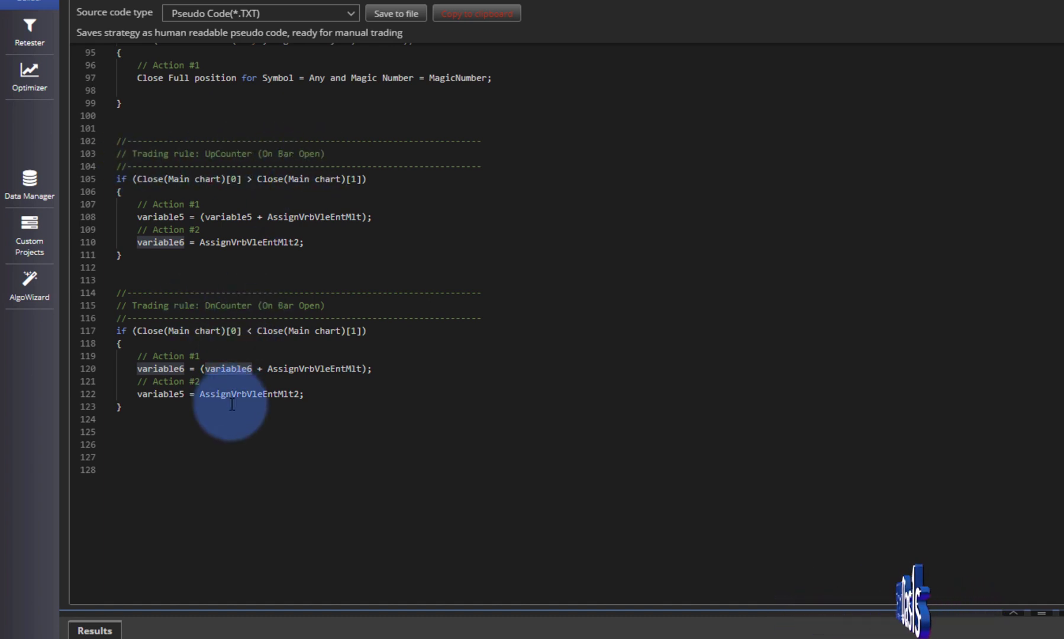
scroll(287, 404, up, 20)
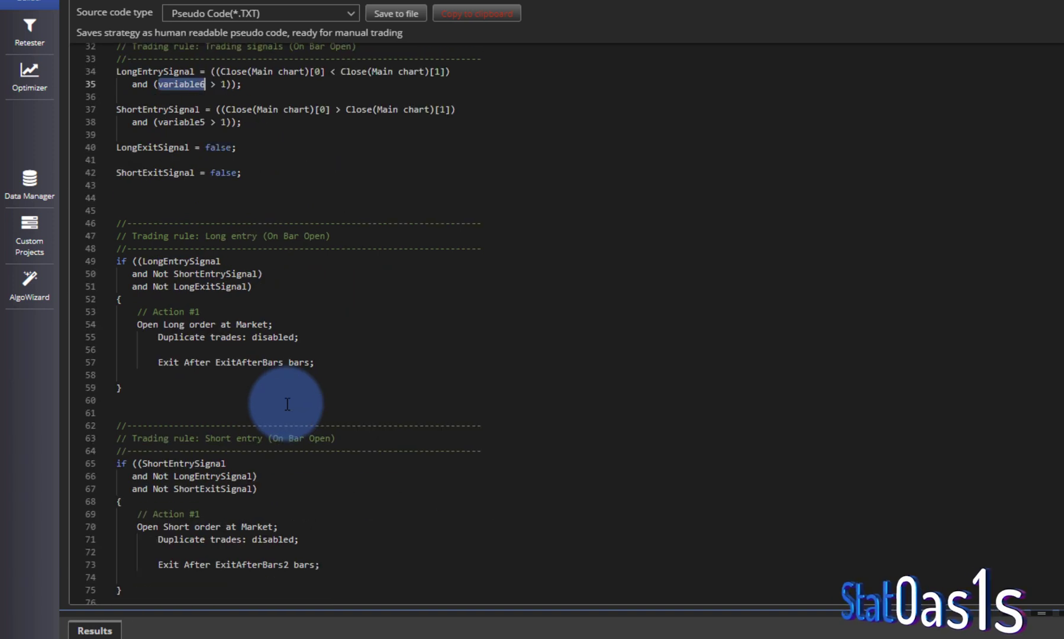
scroll(287, 404, down, 5)
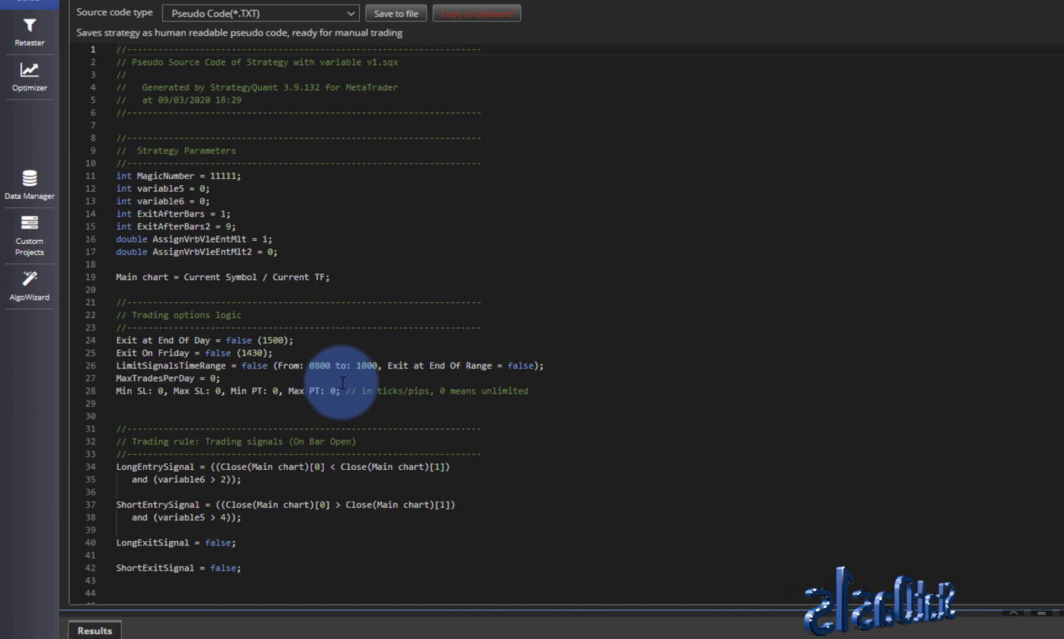
Step: Highlight every use of variable6, then switch the code to MetaTrader4 Expert Advisor format
double_click(176, 481)
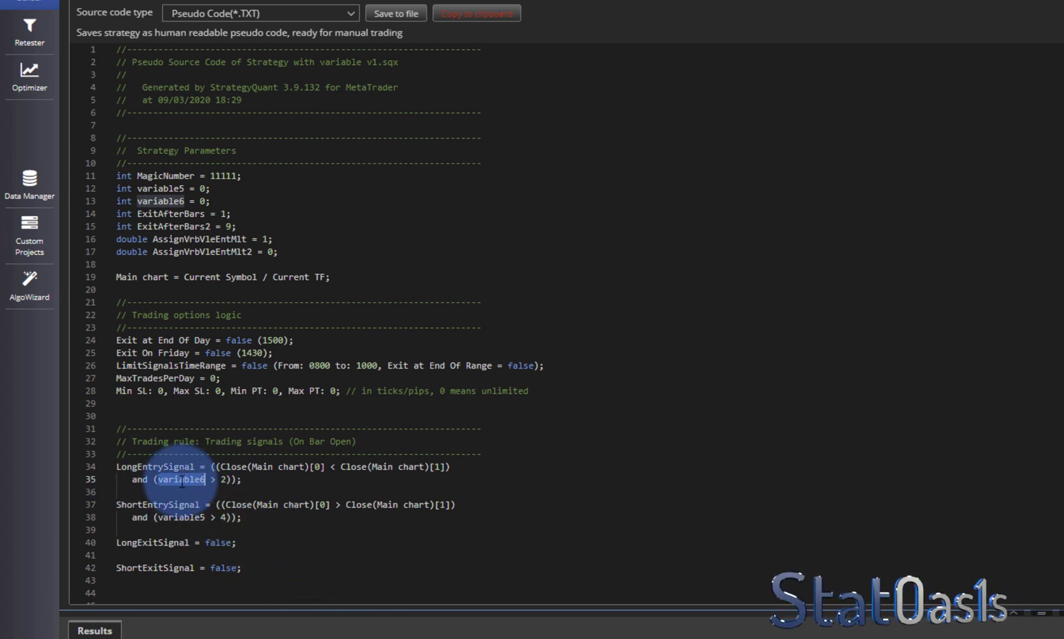
scroll(297, 468, down, 20)
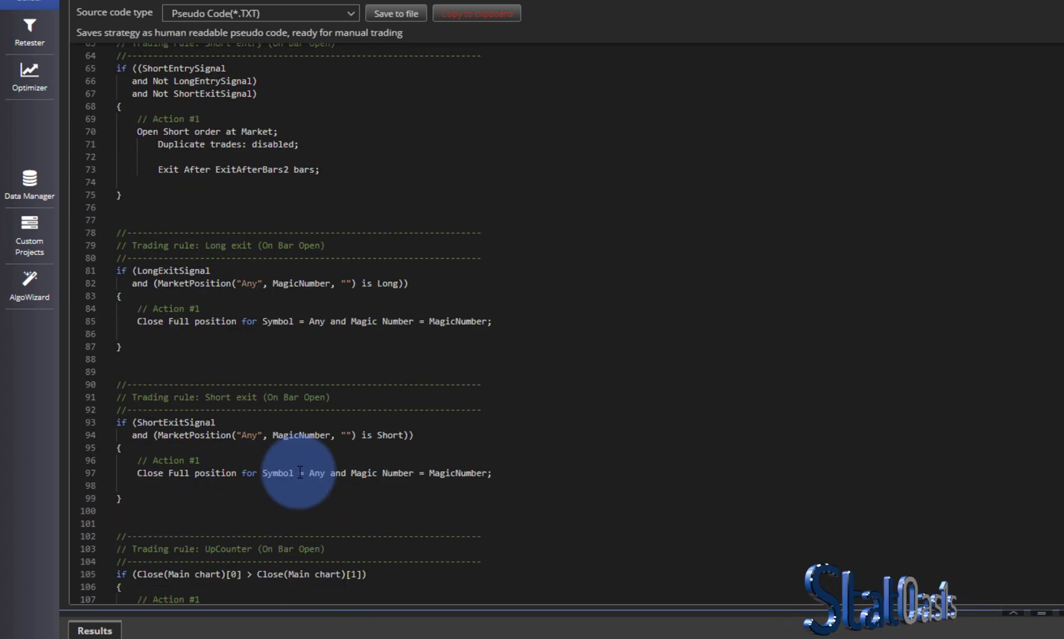
scroll(261, 489, down, 10)
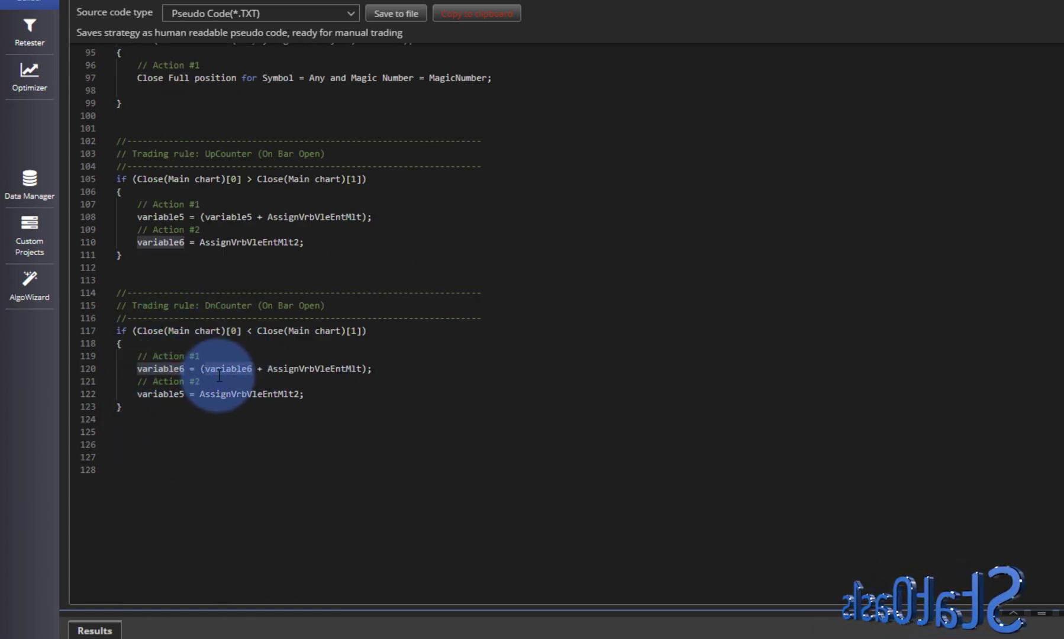
click(307, 13)
click(291, 40)
Step: Show the code as EasyLanguage for TradeStation and highlight Value3 and variable6
click(297, 10)
click(287, 27)
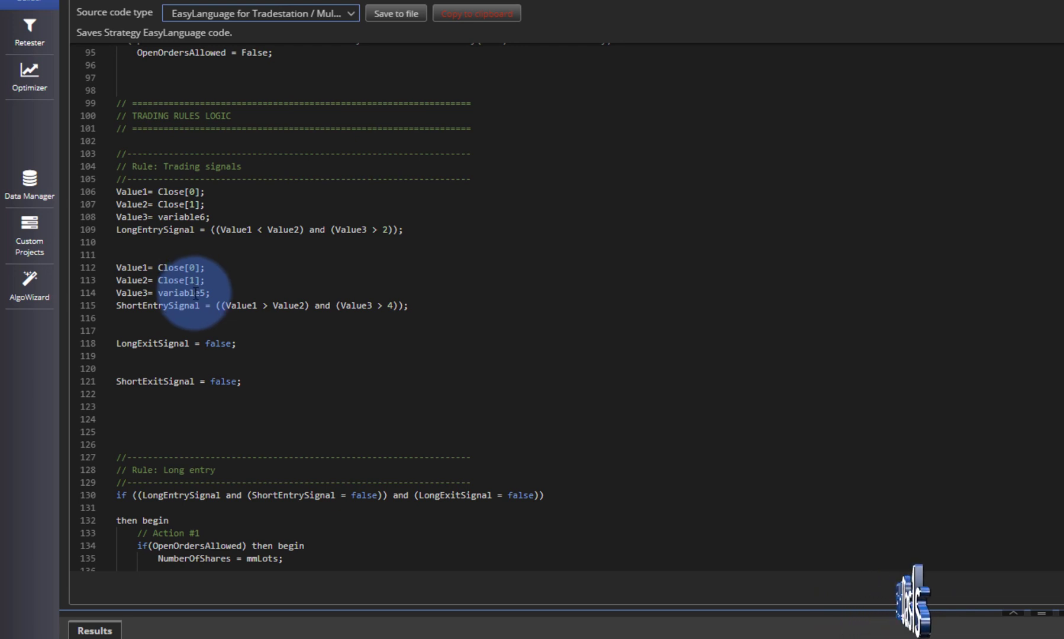
click(132, 217)
double_click(181, 217)
scroll(278, 462, down, 20)
scroll(282, 465, down, 20)
scroll(284, 456, up, 5)
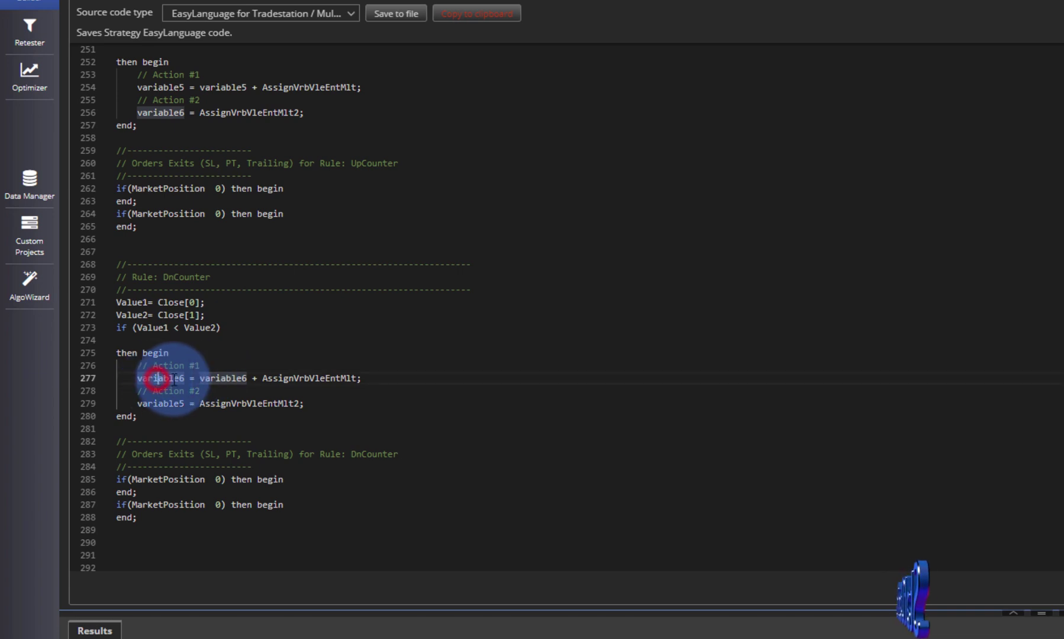
Step: Trace variable6 in the DnCounter rule and the counter increment of 1
click(215, 377)
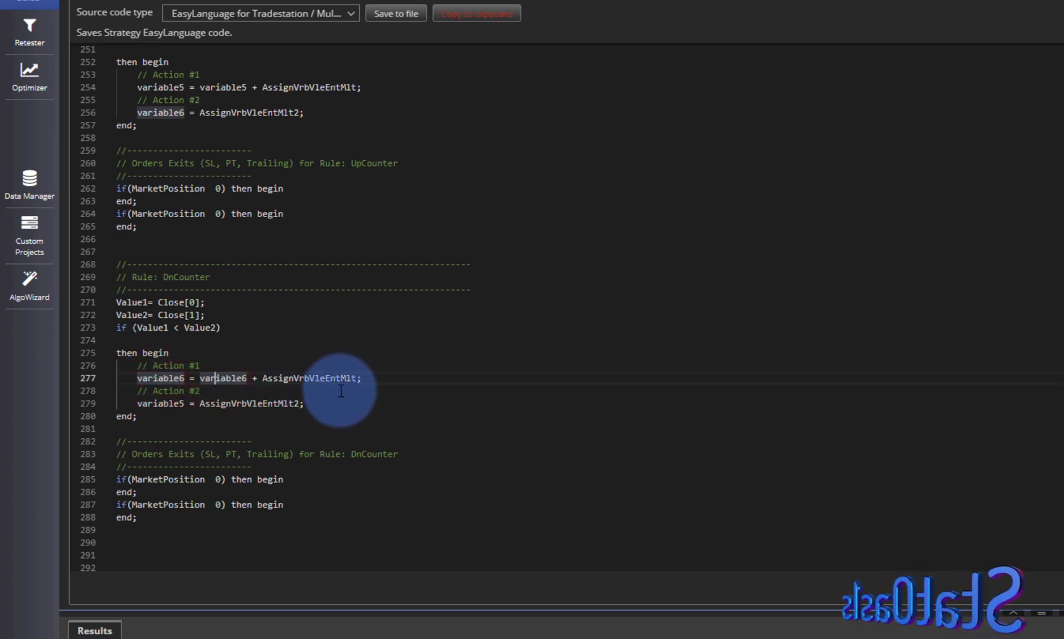
scroll(380, 389, up, 20)
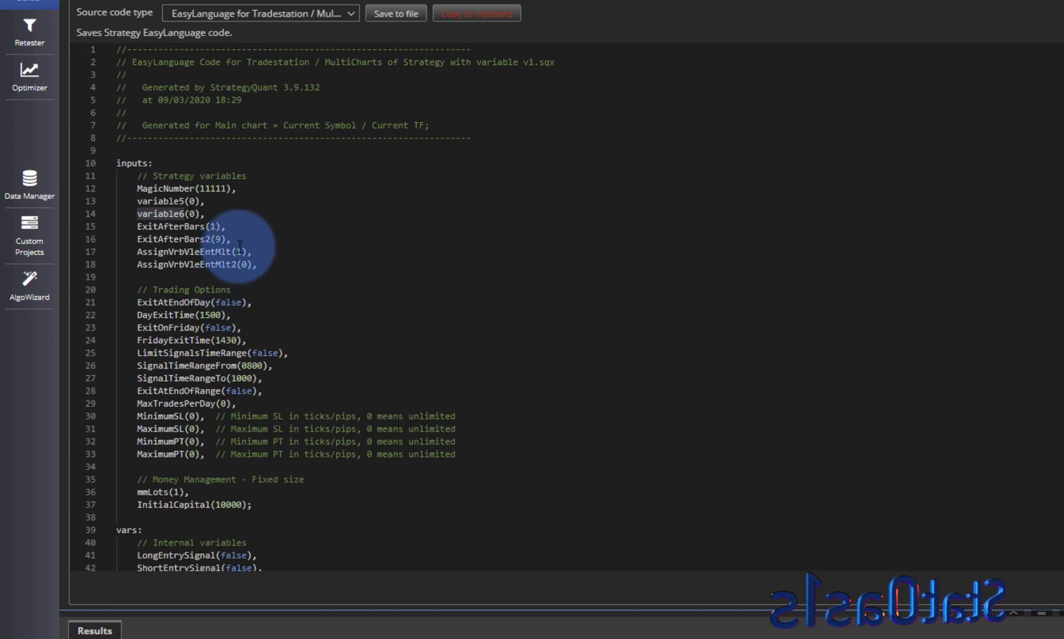
click(239, 251)
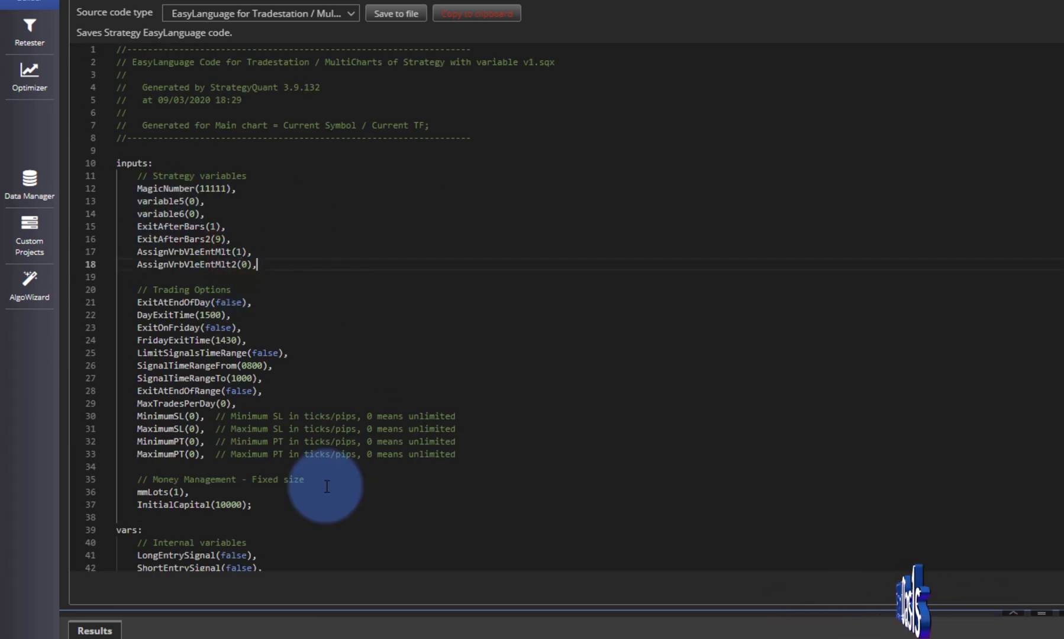
scroll(403, 475, down, 20)
scroll(316, 437, down, 20)
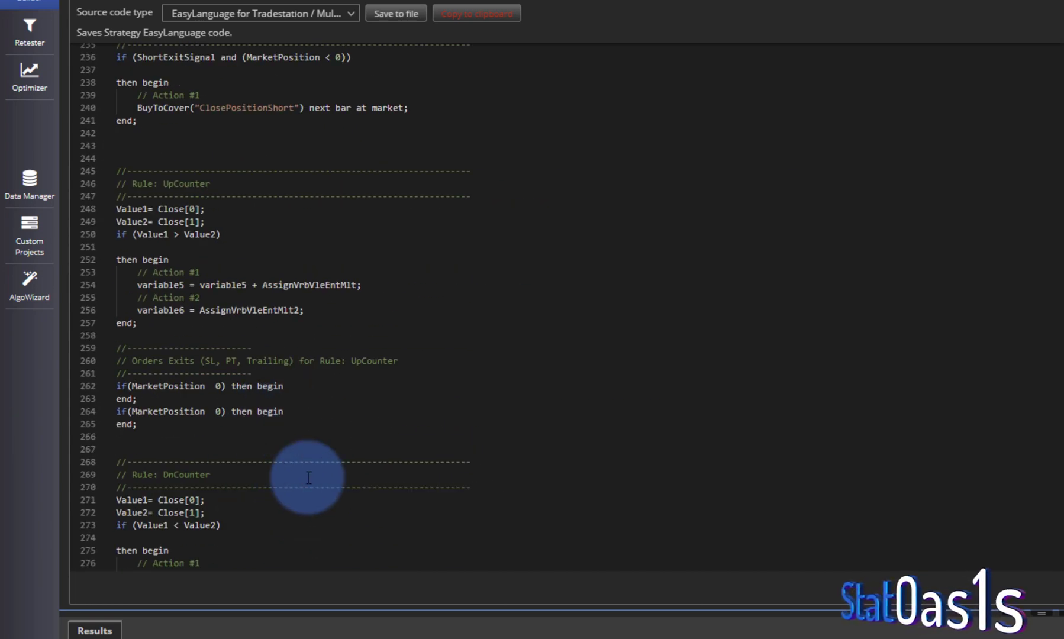
scroll(257, 464, up, 20)
scroll(278, 234, up, 5)
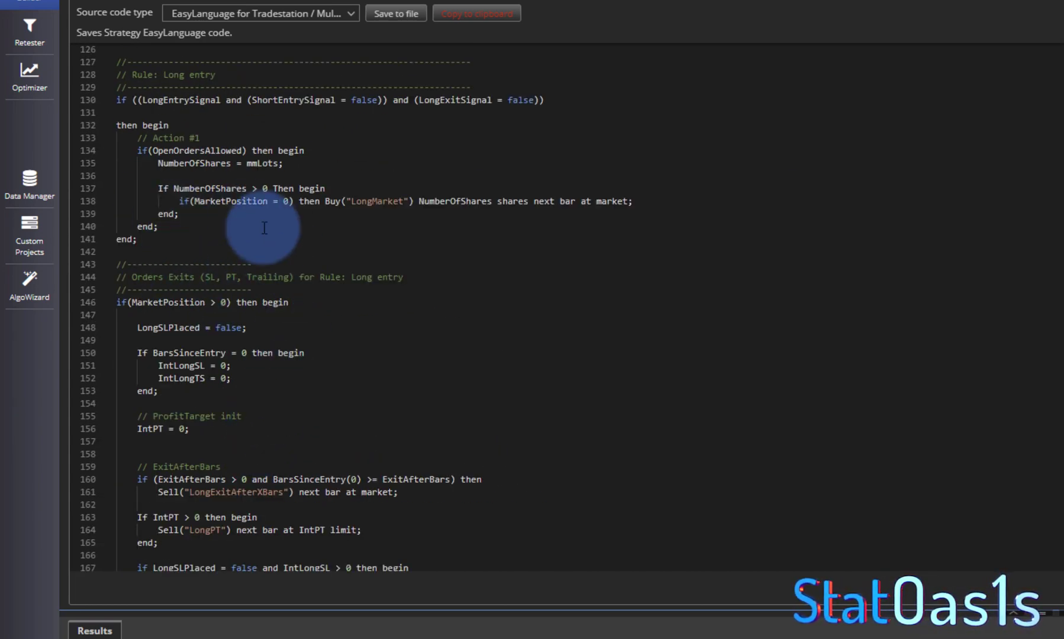
Step: Return to the strategy rules and move UpCounter left, ahead of Long exit and Short entry
click(30, 286)
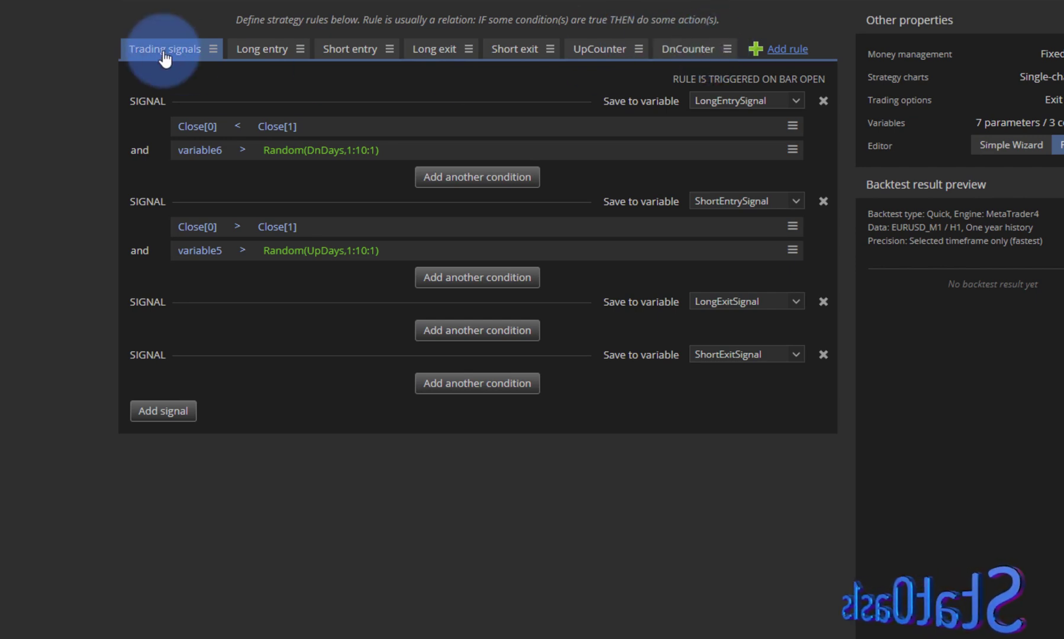
click(639, 51)
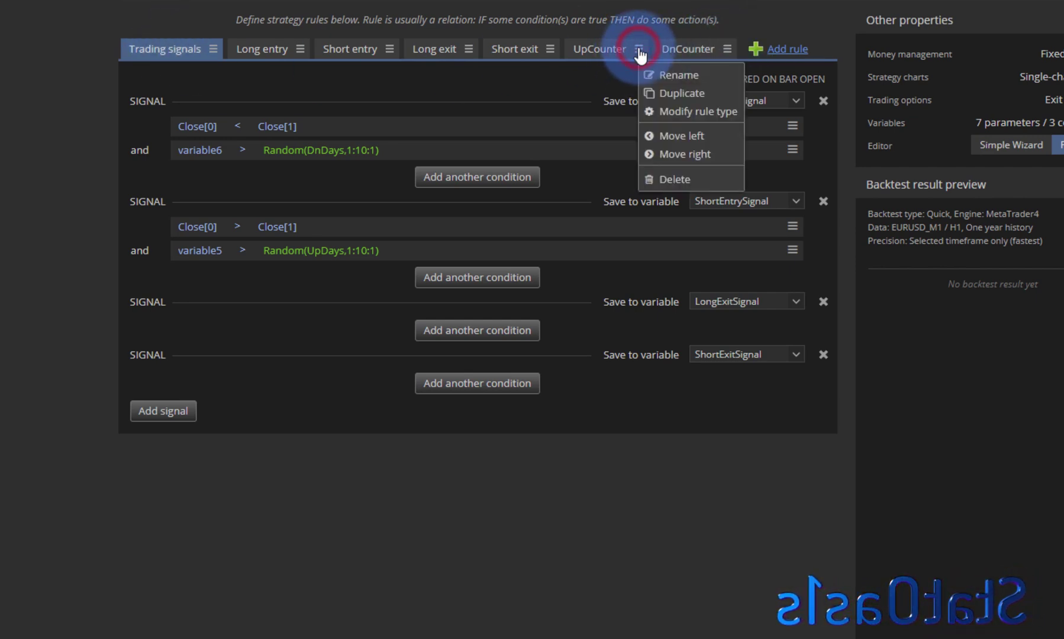
click(682, 137)
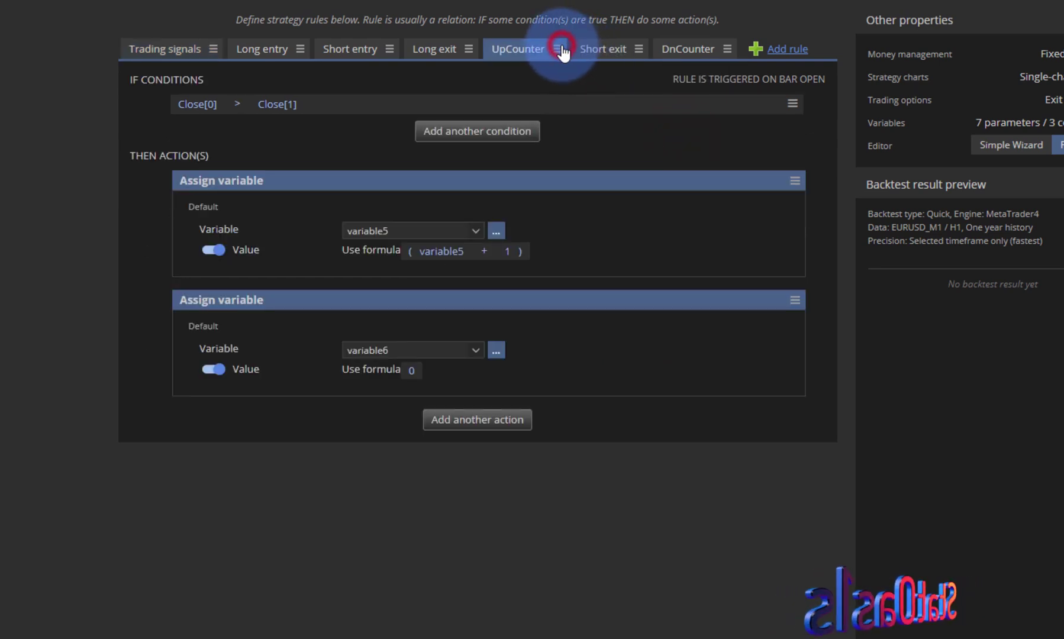
click(555, 49)
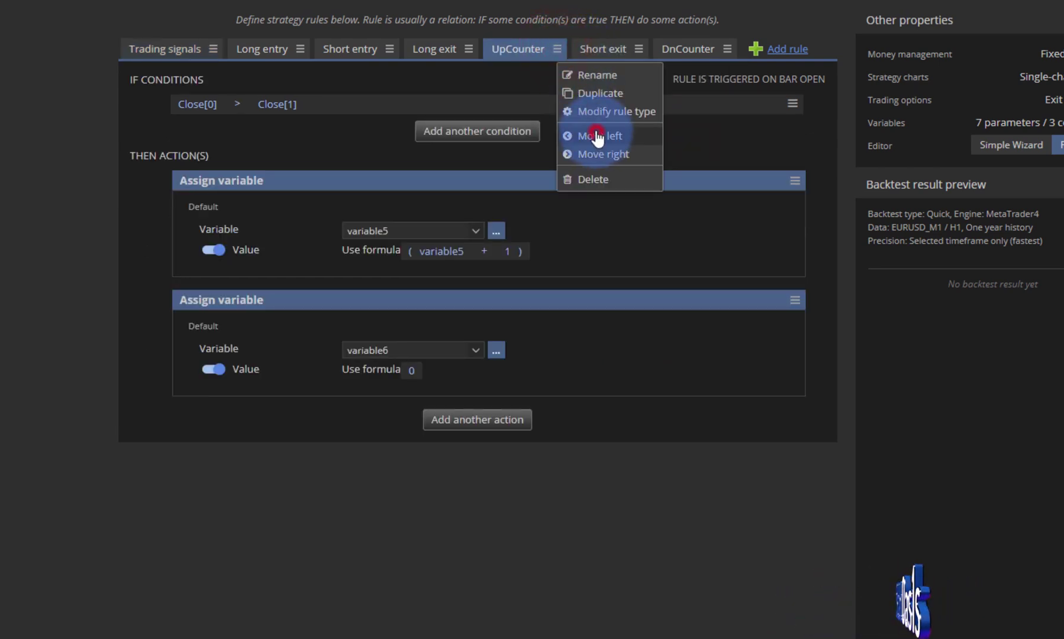
click(594, 134)
click(479, 50)
click(514, 136)
Step: Make UpCounter the first rule and DnCounter the second
click(389, 48)
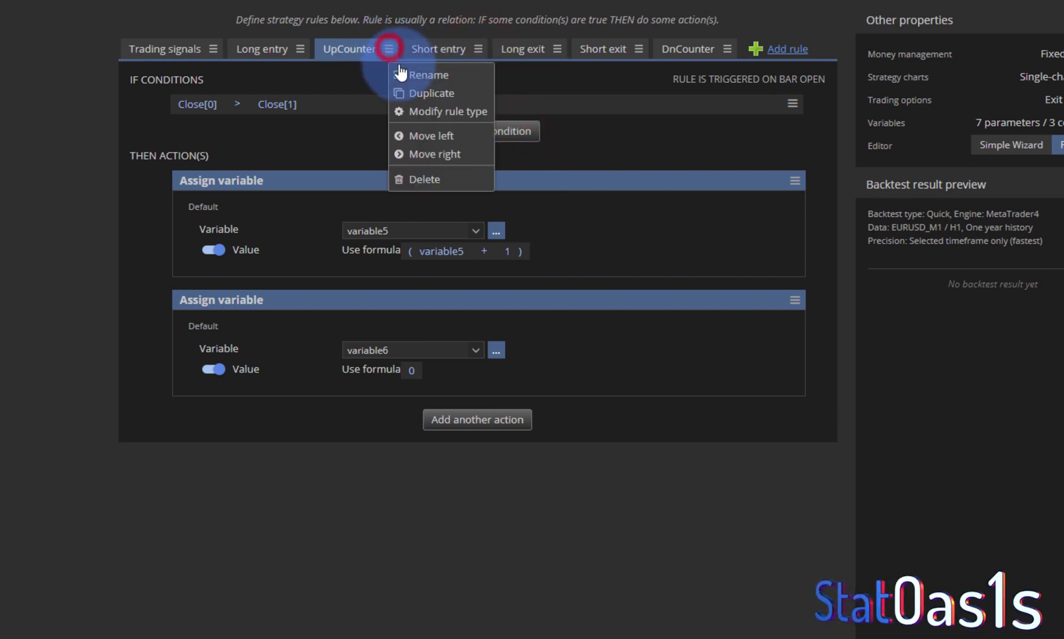
click(438, 136)
click(301, 49)
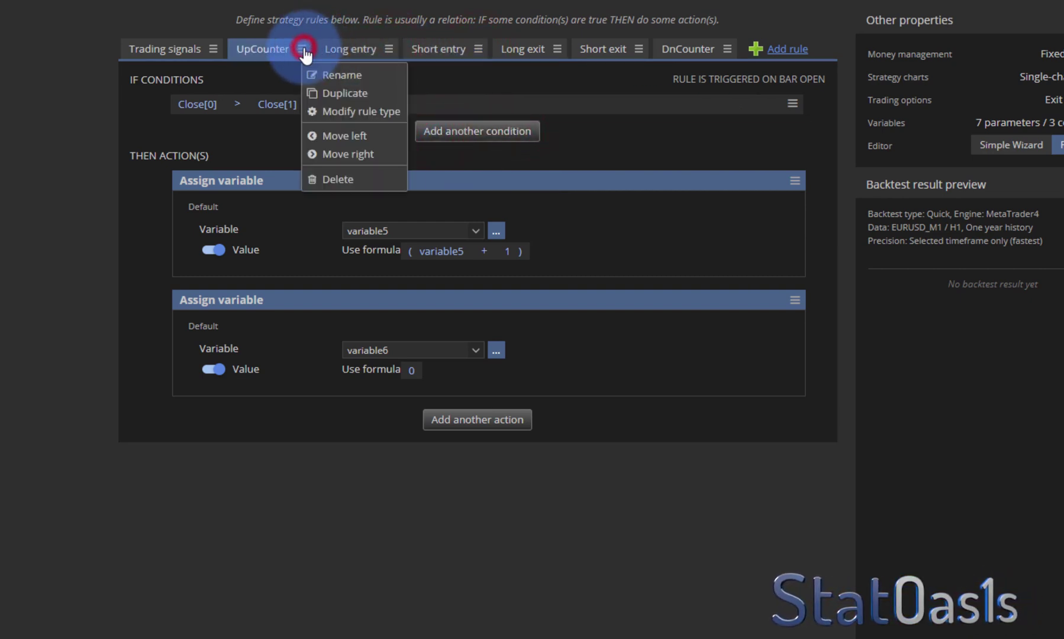
click(349, 135)
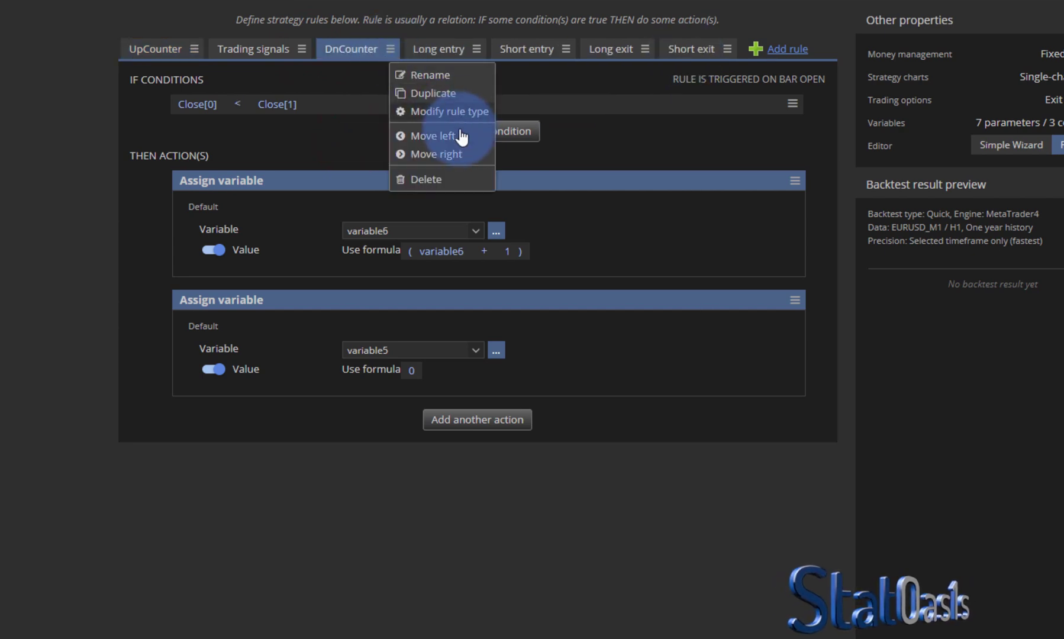
click(454, 135)
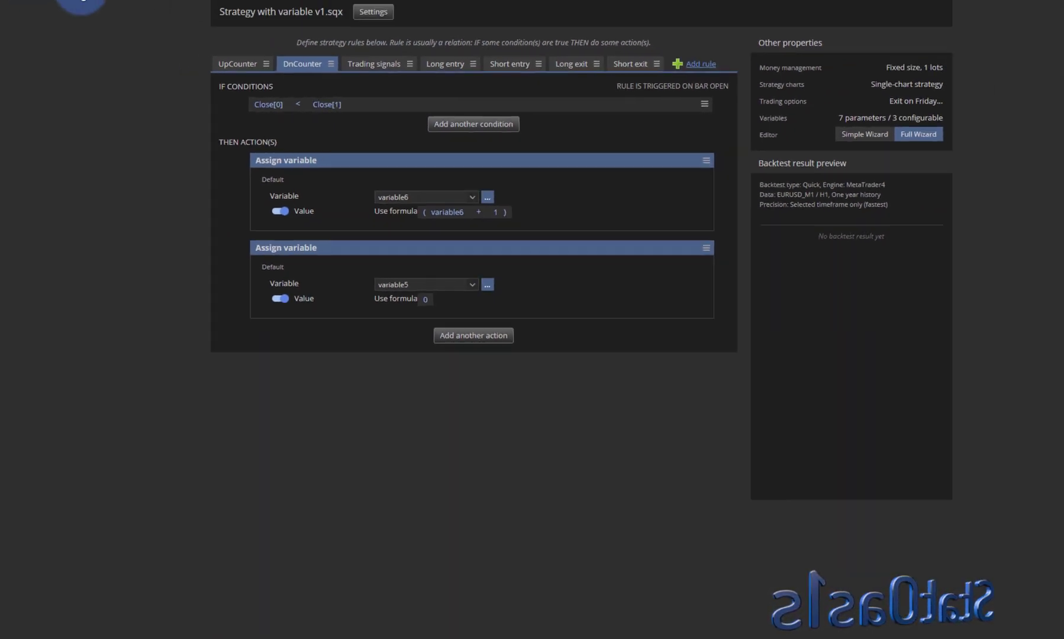
click(189, 21)
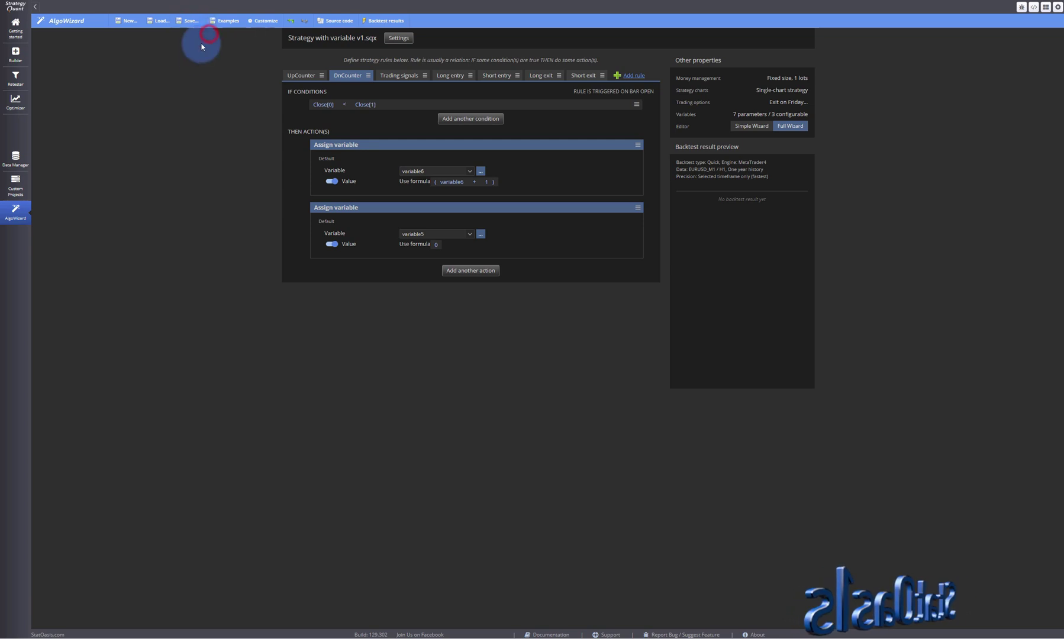
Step: Show Strategy 0.468 from the Builder results as Pseudo Code (*.TXT)
click(15, 55)
click(270, 445)
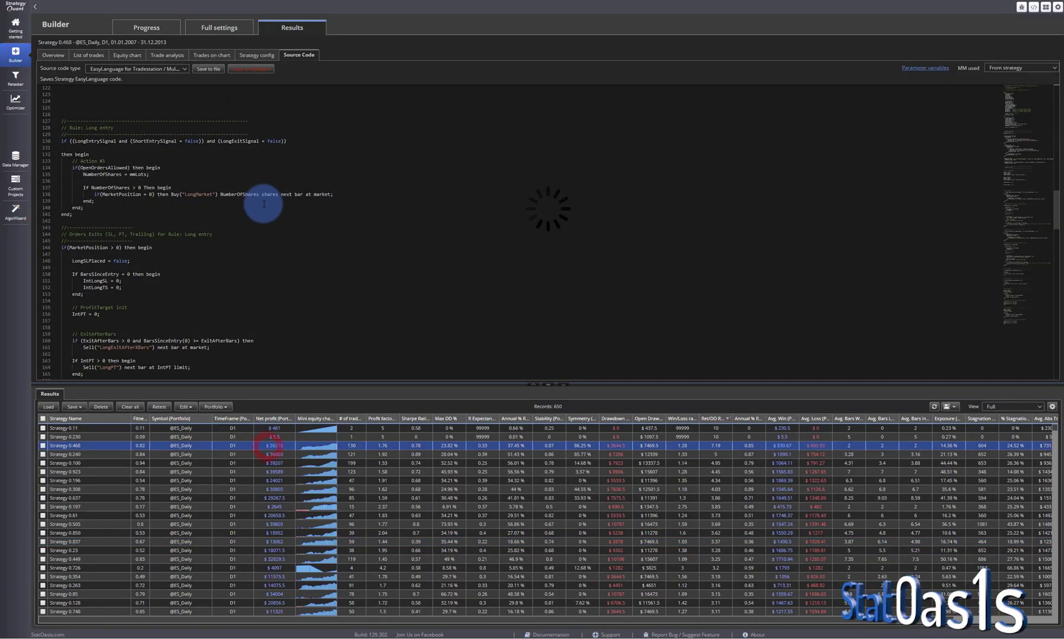
scroll(225, 292, down, 15)
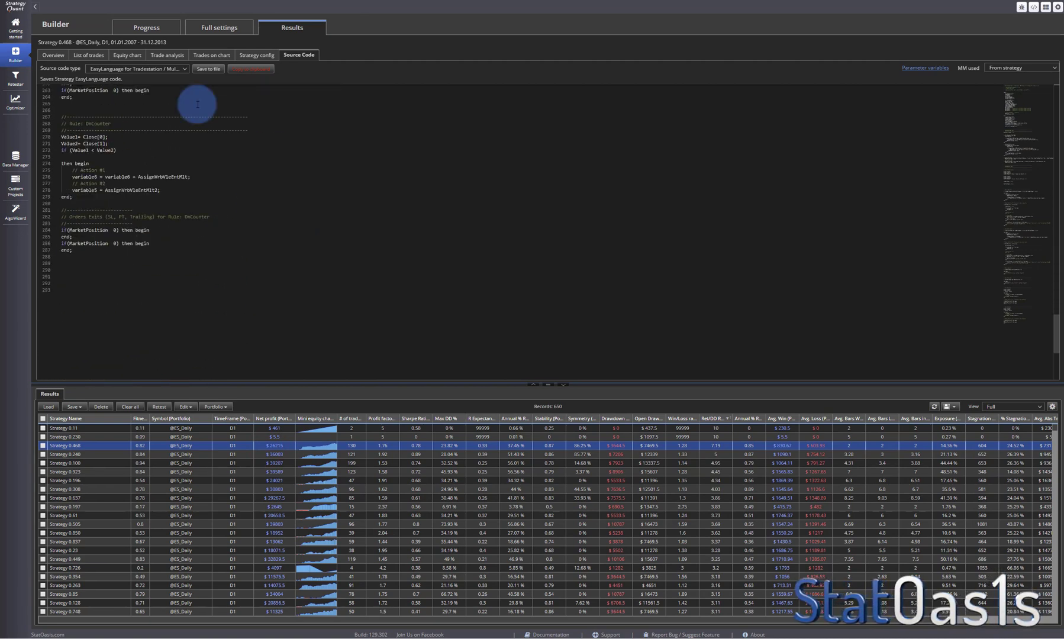
click(178, 69)
click(160, 98)
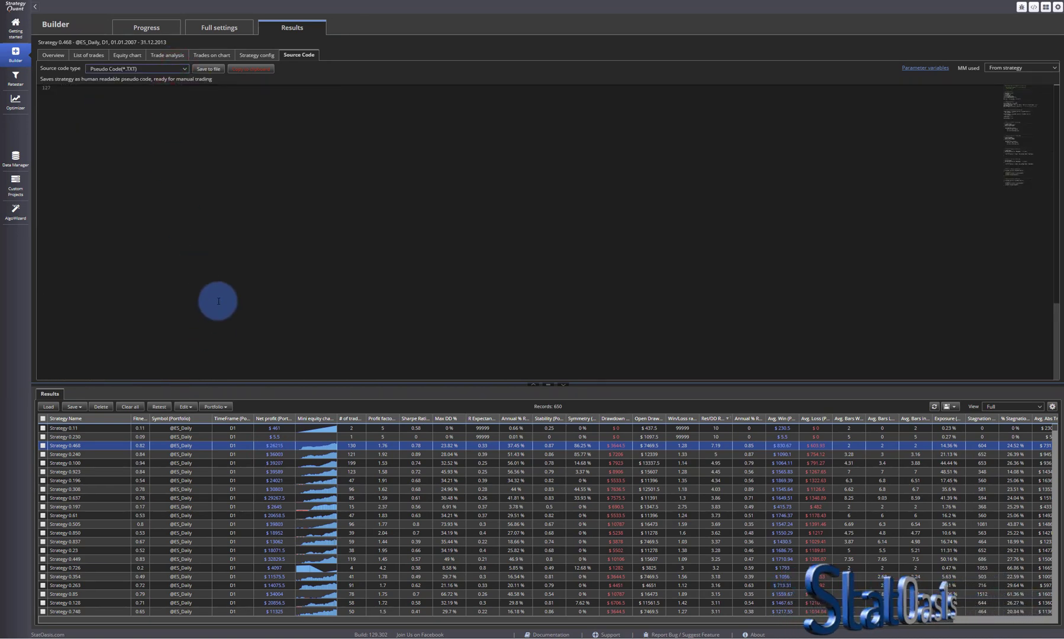
scroll(217, 300, up, 10)
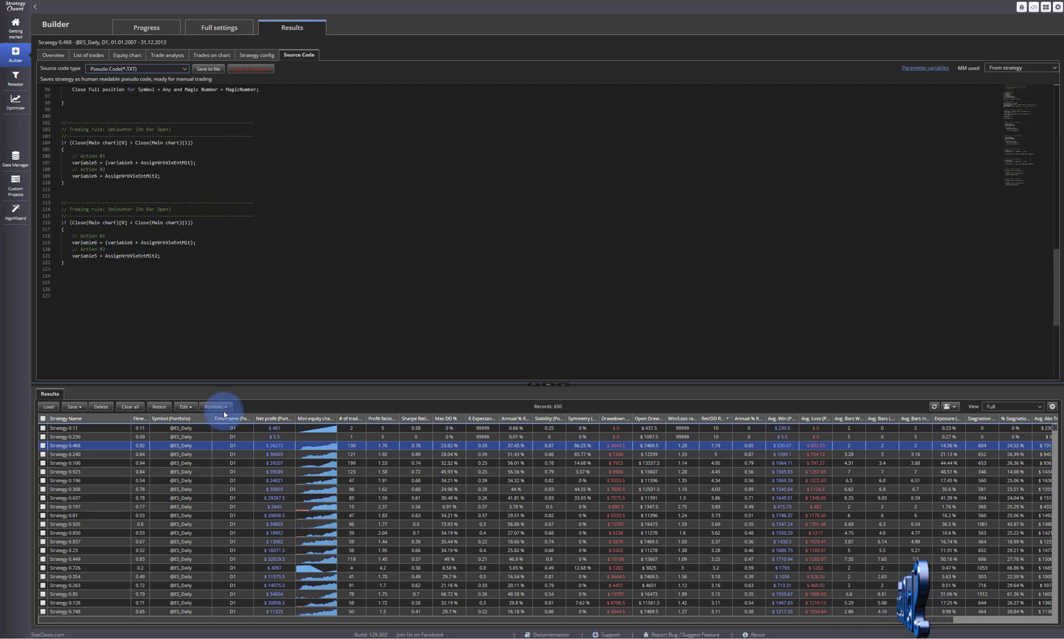
Step: Inspect the pseudo code of Strategies 0.100, 0.196 and 0.197
click(258, 465)
click(271, 482)
click(276, 506)
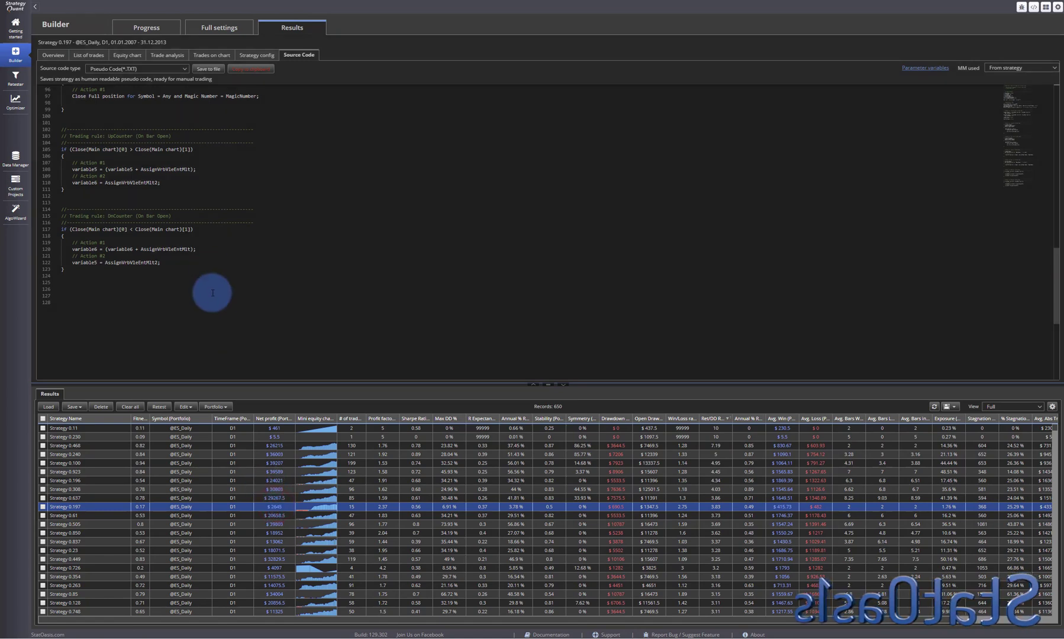
Step: Clear all old strategies from the databank and sort the 760 new ones by net profit, highest first
click(137, 408)
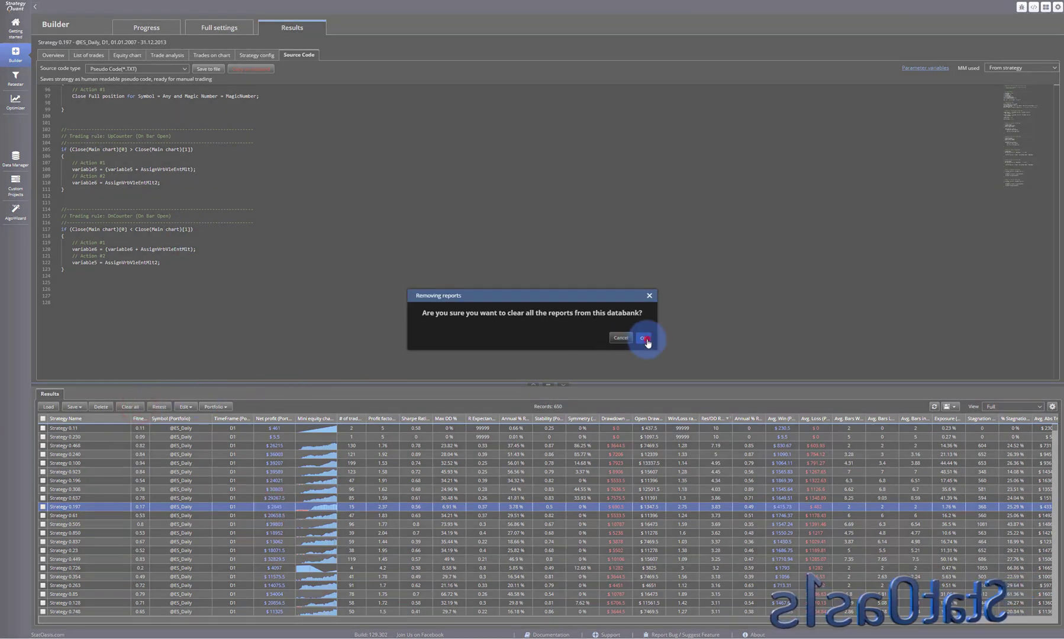
click(642, 339)
click(155, 29)
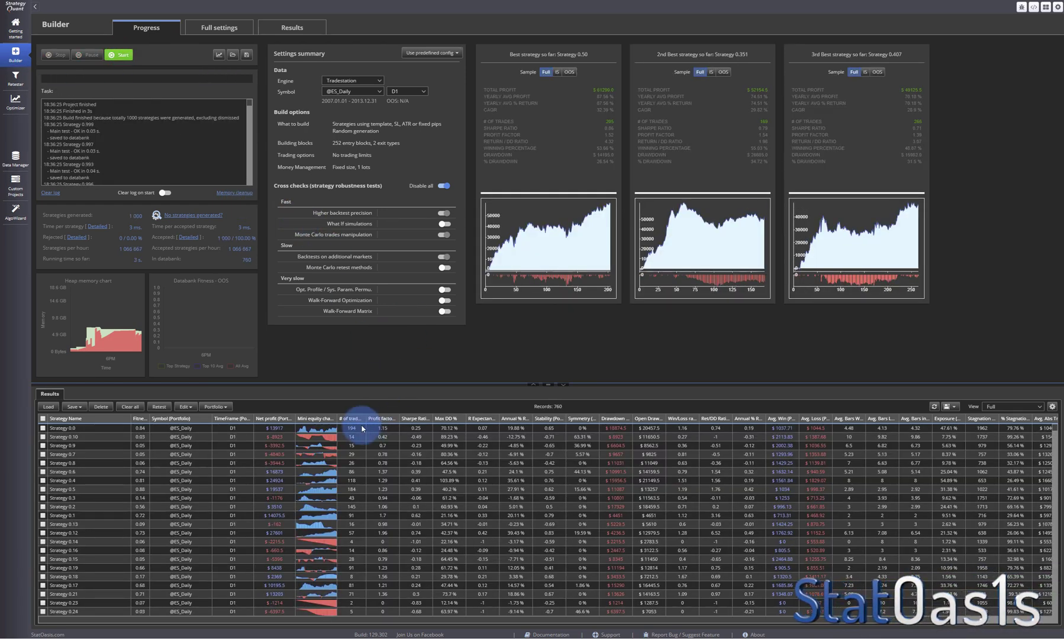
click(280, 420)
click(274, 419)
Step: Open Strategy 0.971's pseudo code and scroll through its counter variables and signal rules
double_click(276, 430)
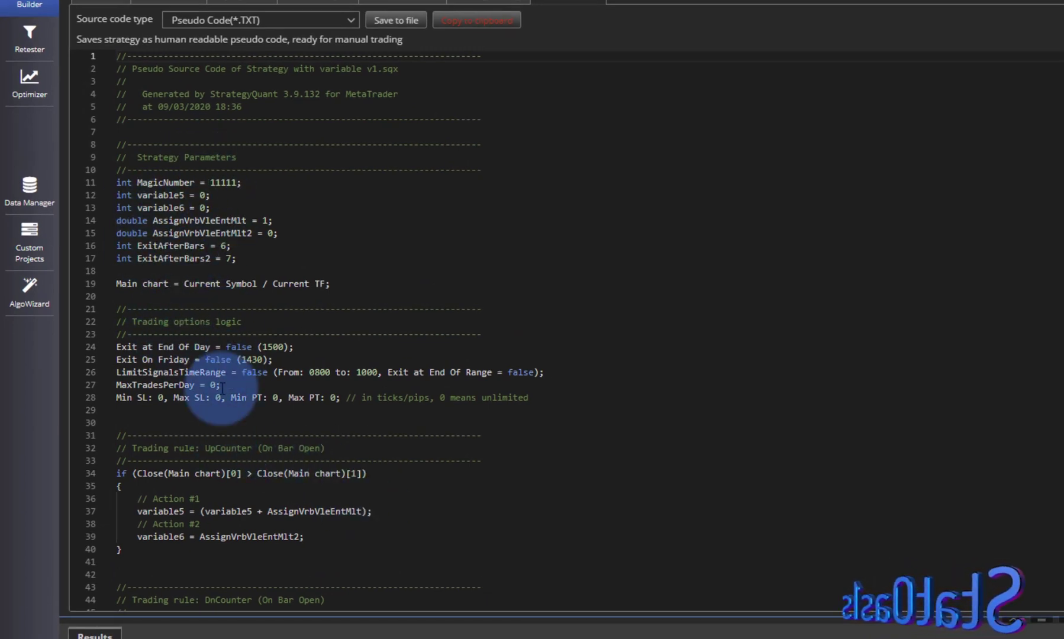
scroll(312, 491, down, 5)
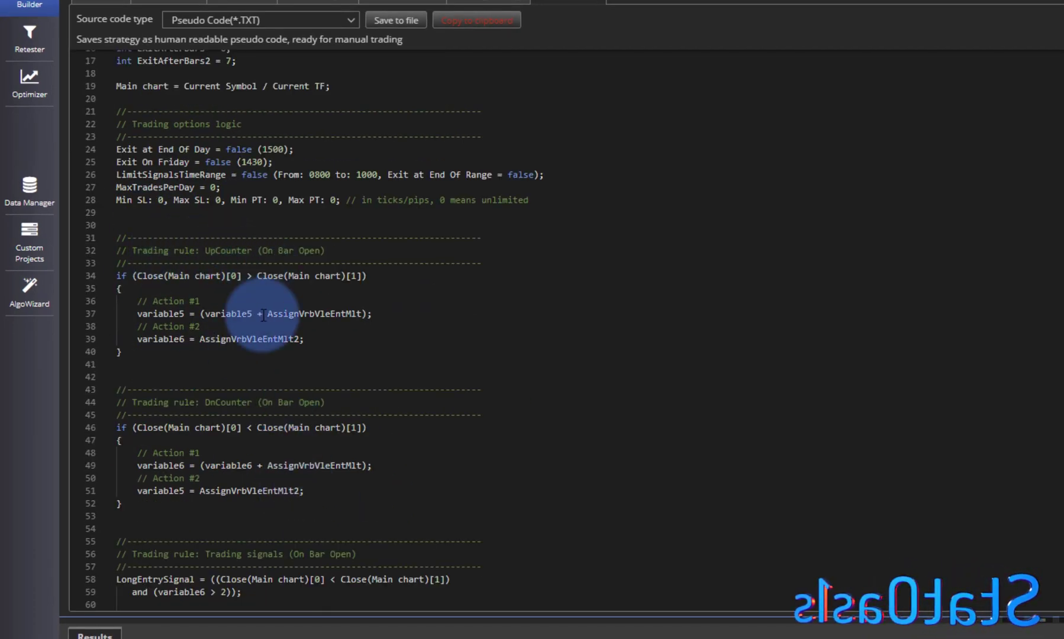
scroll(253, 413, down, 5)
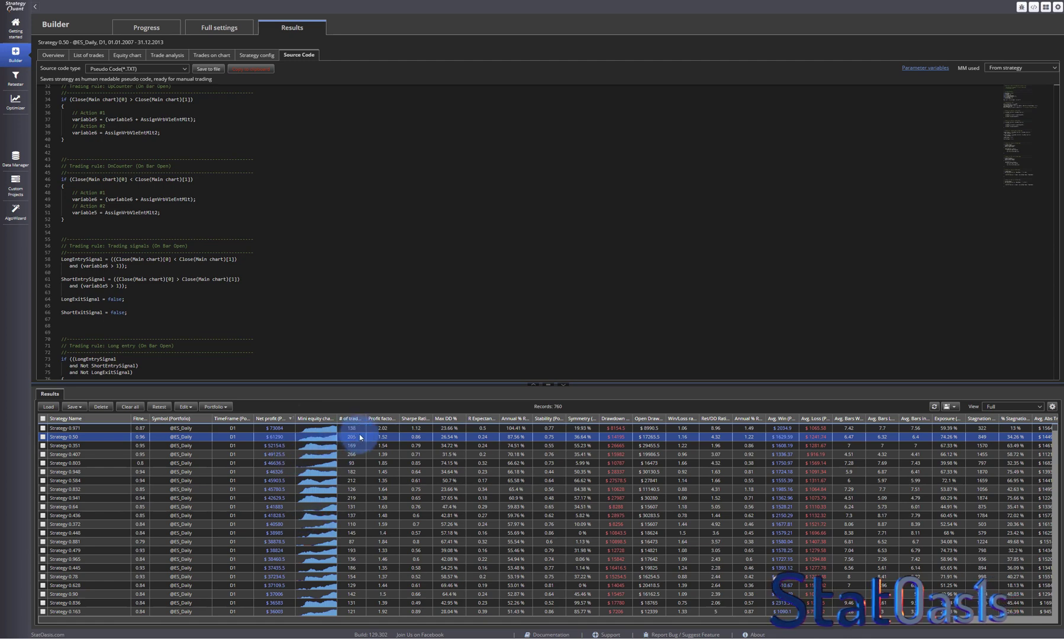
Step: Select the 96 strategies from Strategy 0.971 down to 0.884 and copy them to the Retester, keeping originals
click(203, 28)
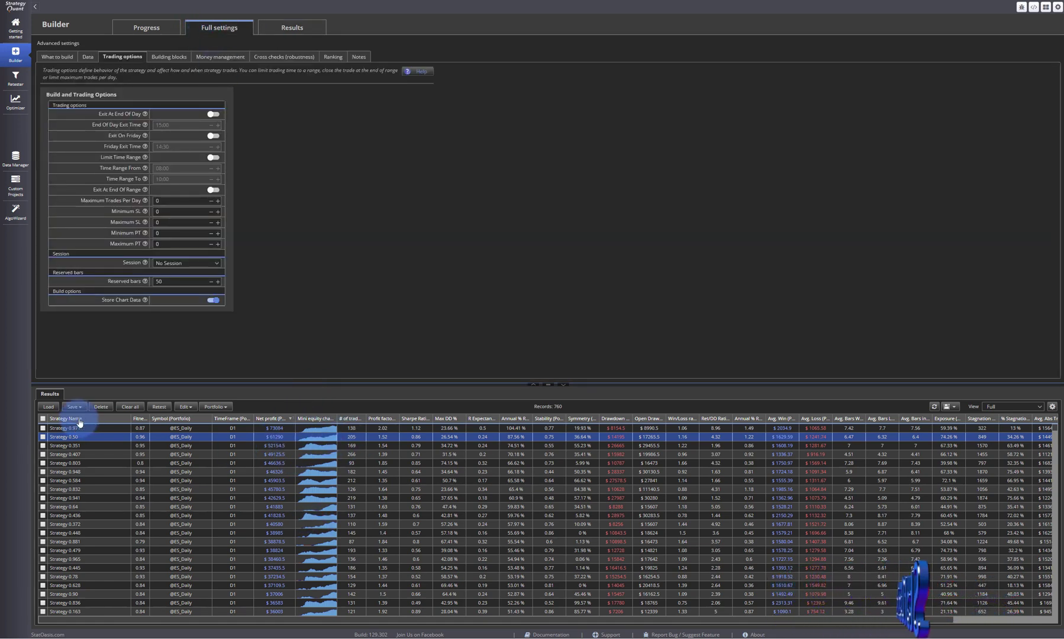
click(44, 428)
scroll(176, 471, down, 15)
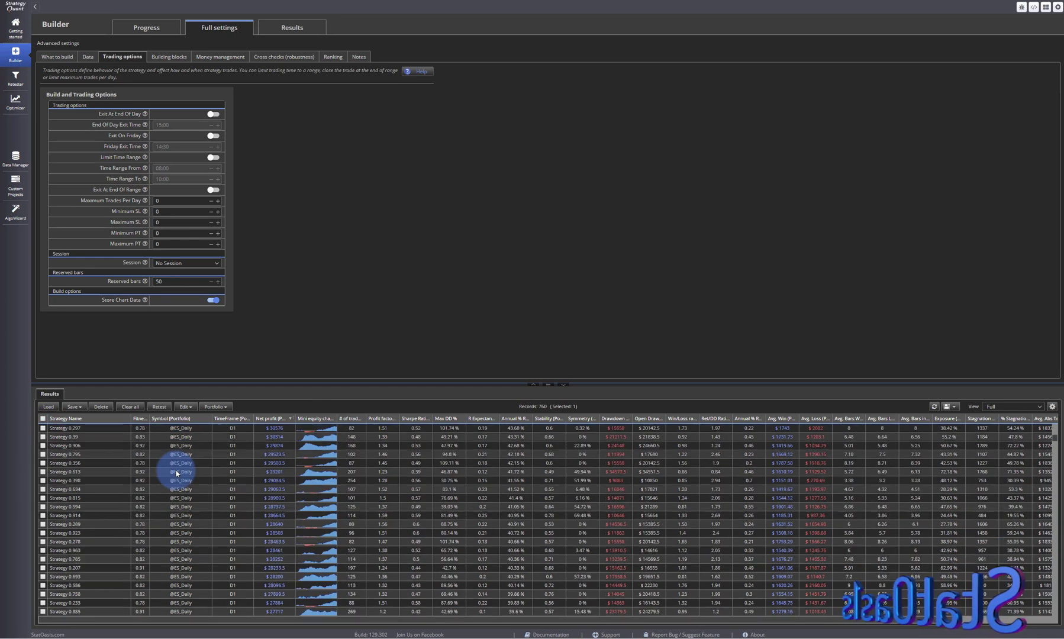
scroll(177, 472, down, 10)
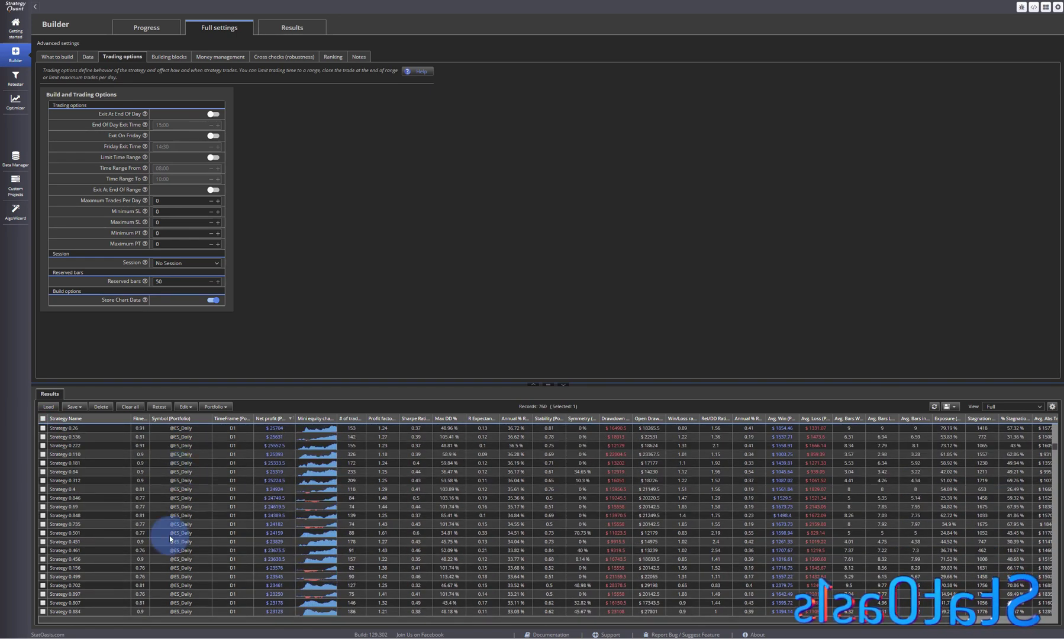
shift+click(43, 611)
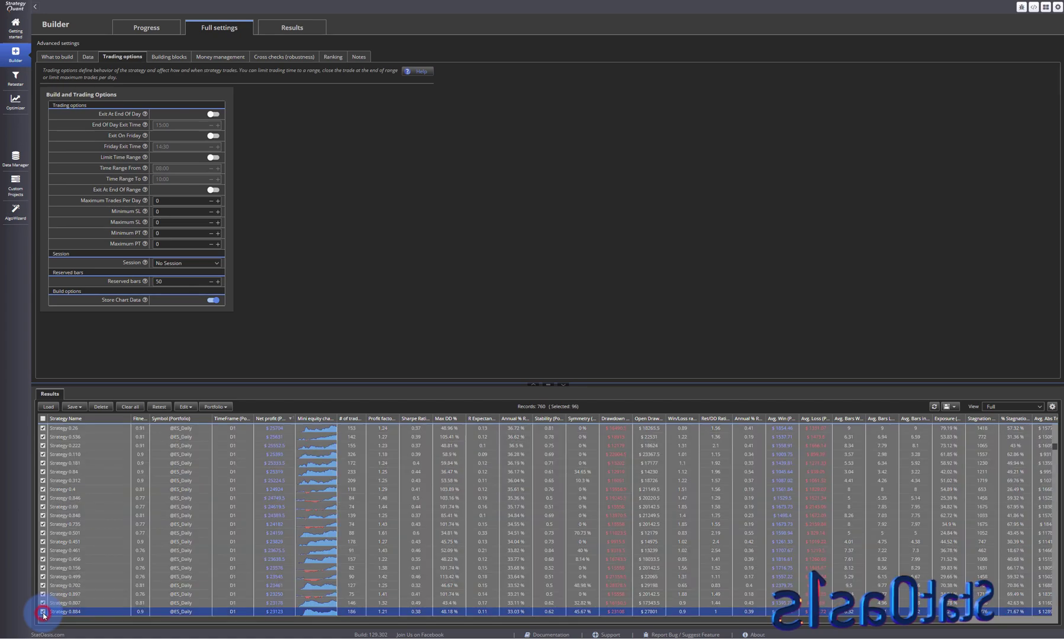
click(158, 407)
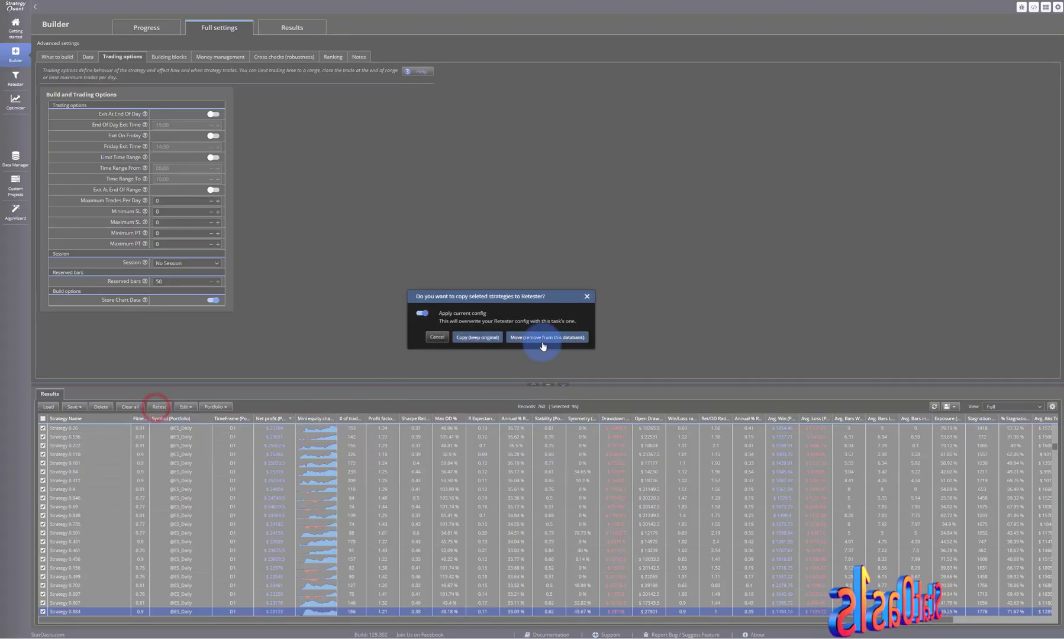
click(475, 337)
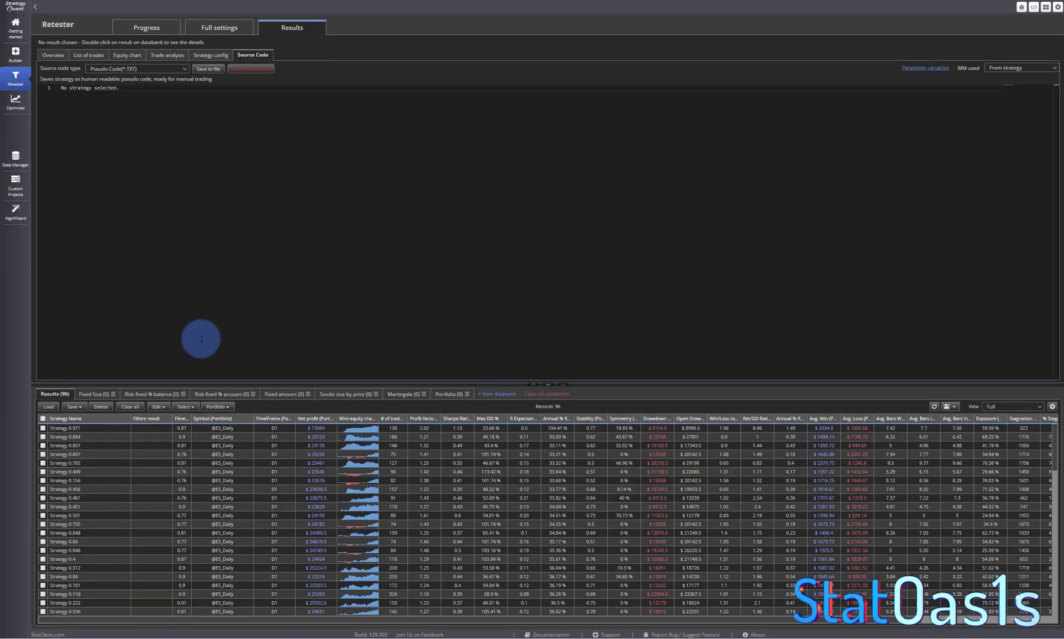
Step: Set the Retester's backtest end date to 2020.04.12 in the Data settings
click(223, 30)
click(51, 57)
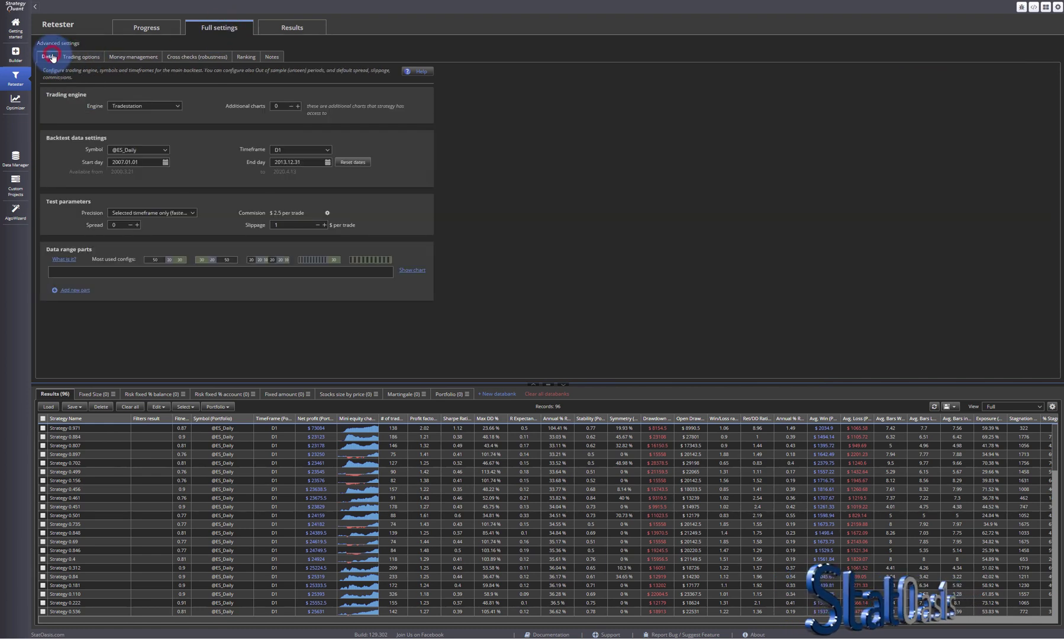
click(327, 163)
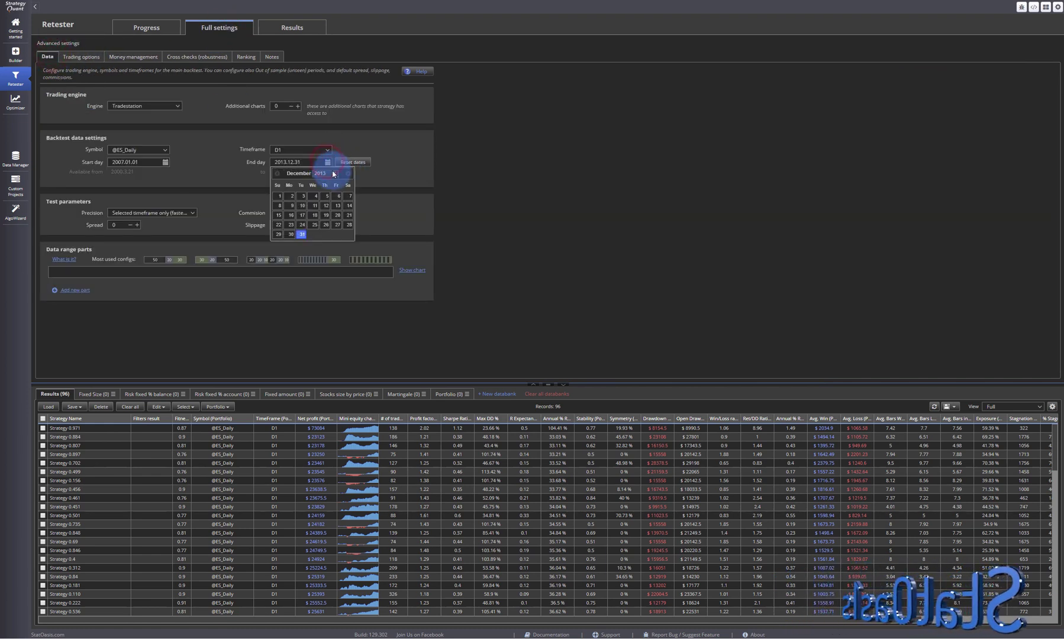
click(332, 173)
click(324, 290)
click(278, 216)
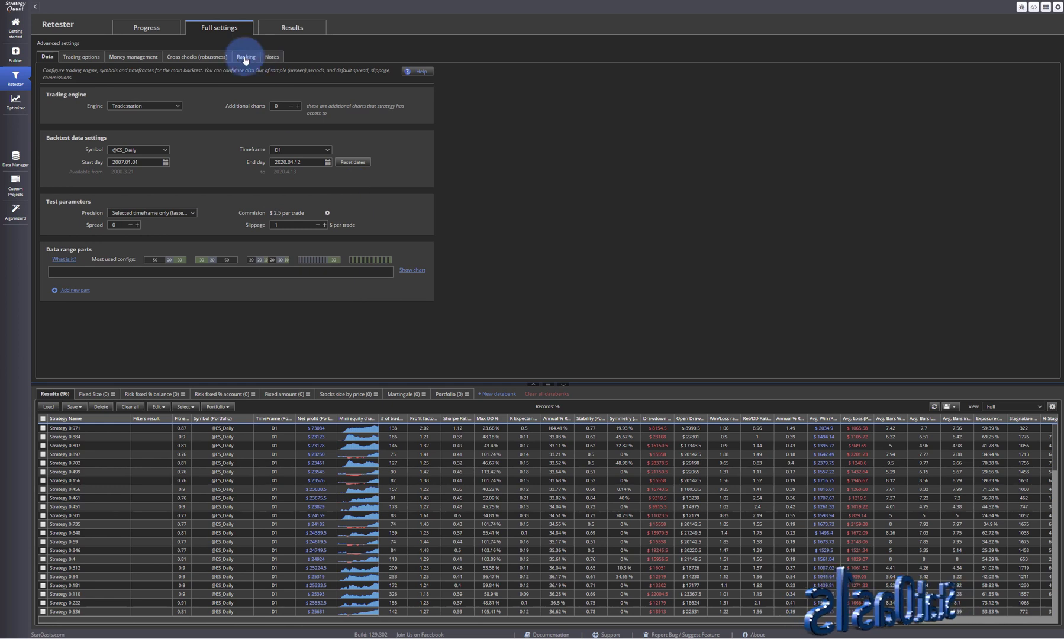
Step: Review the Trading options, Money management, Cross checks and Ranking settings, then return to Data
click(76, 58)
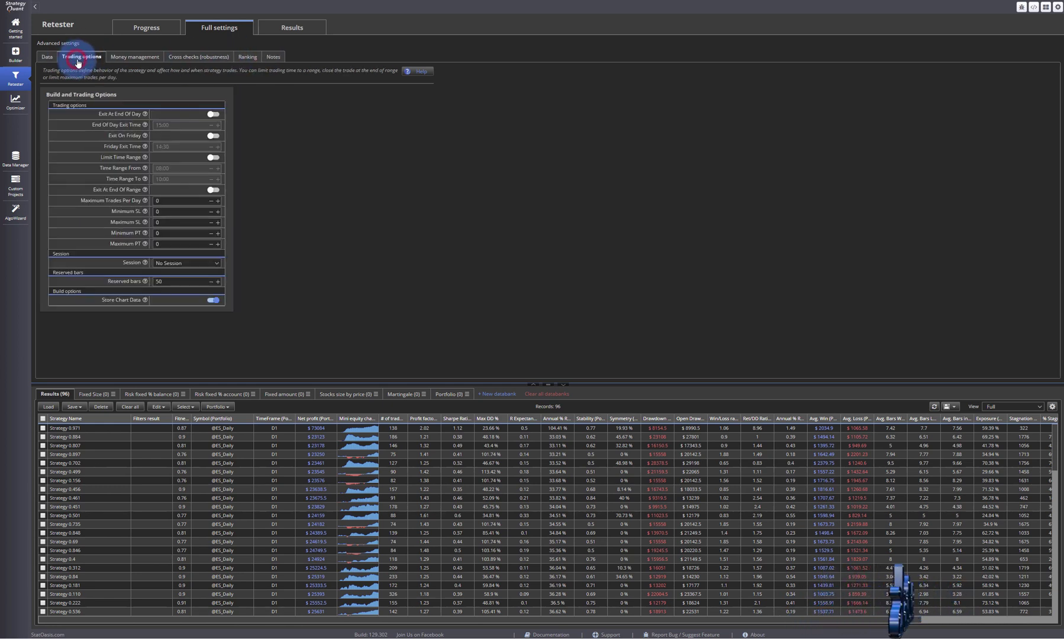
click(116, 59)
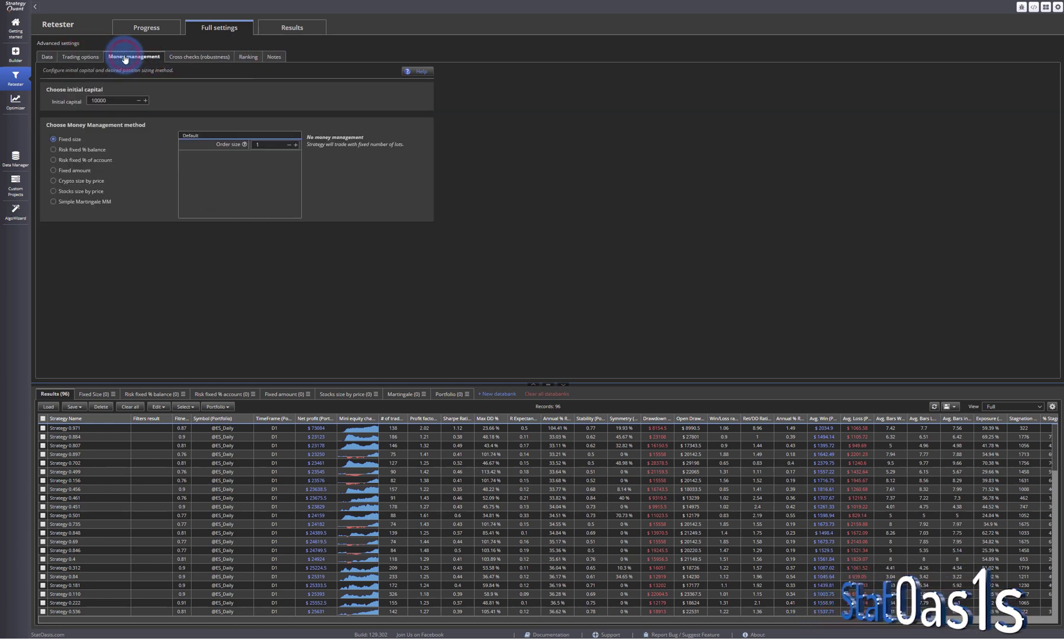
click(187, 57)
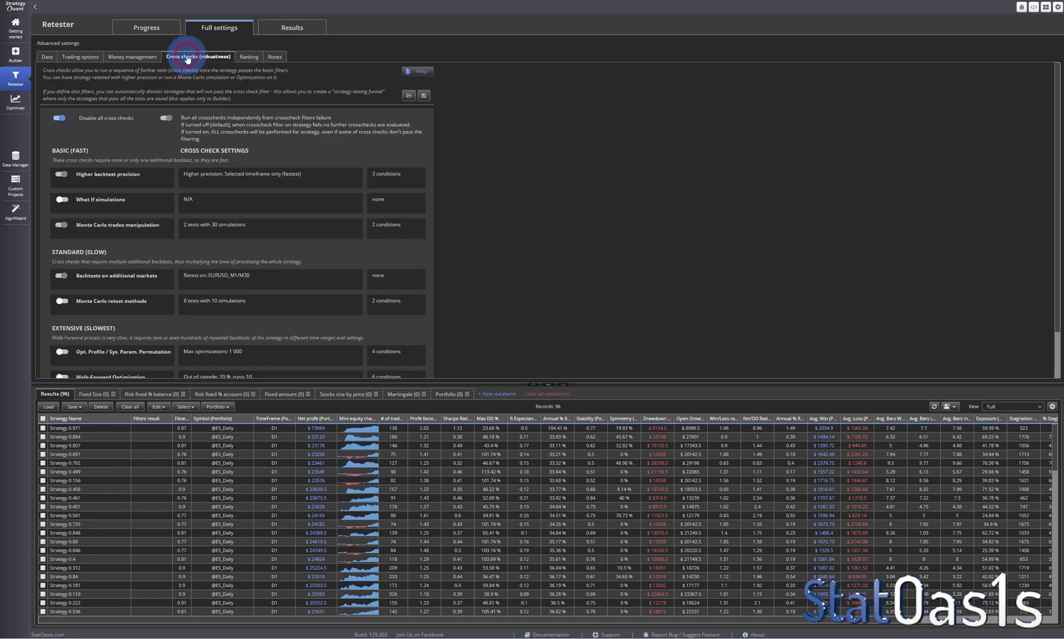
click(252, 58)
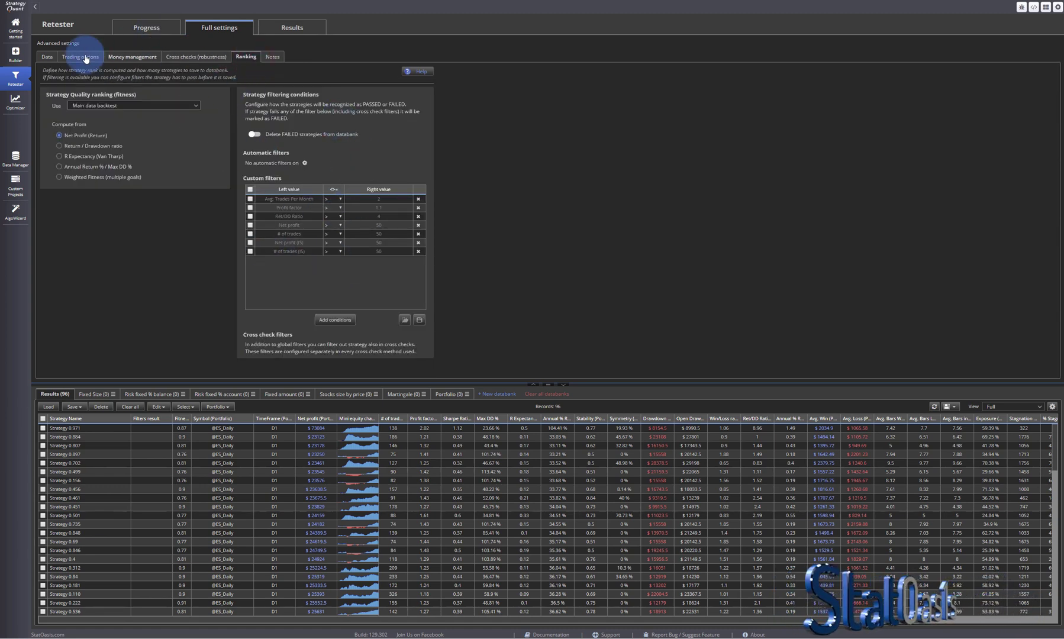
click(46, 58)
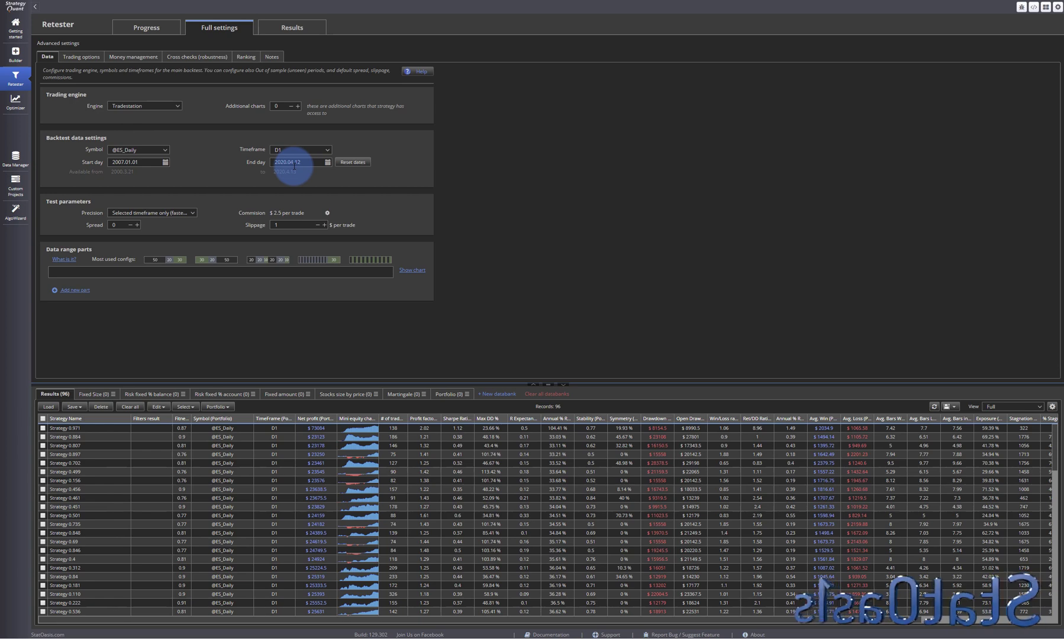
Step: Retest all 96 strategies, not only selected ones, and sort the Portfolio by net profit ascending
click(145, 28)
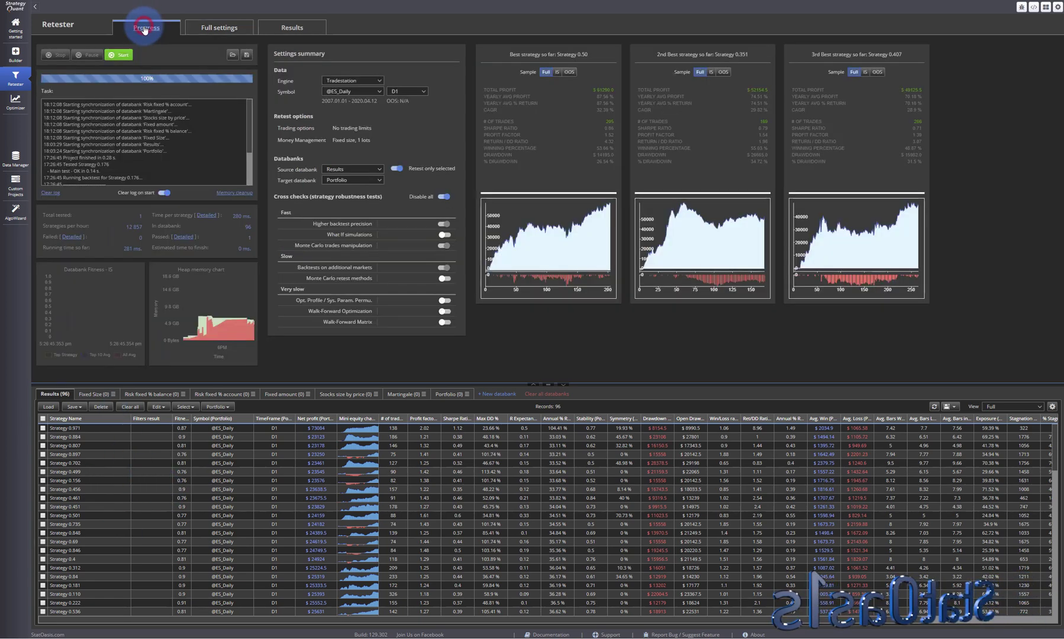
click(397, 169)
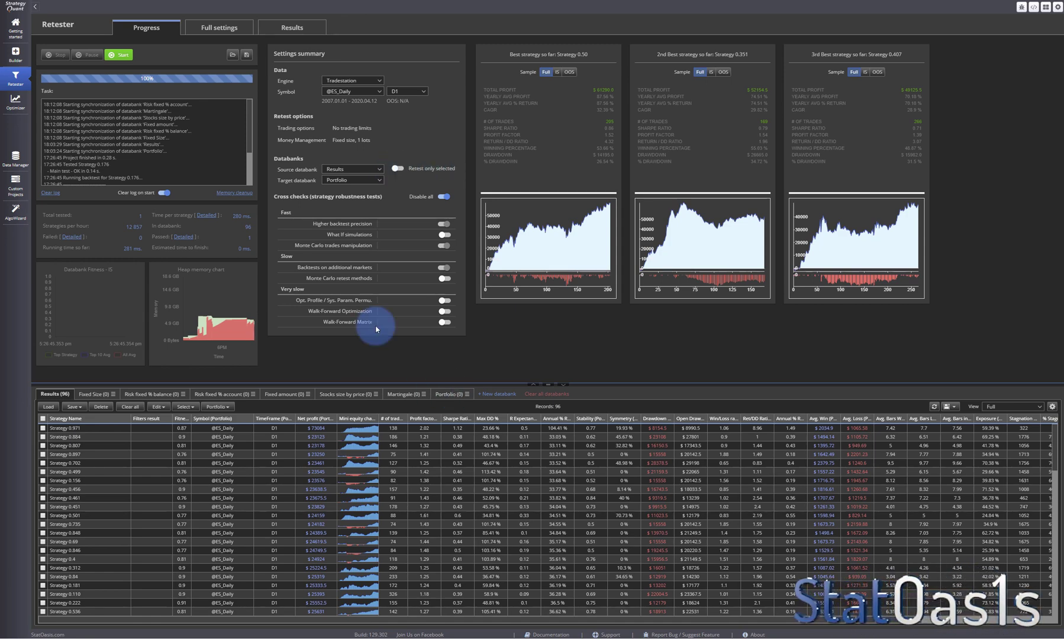
click(120, 56)
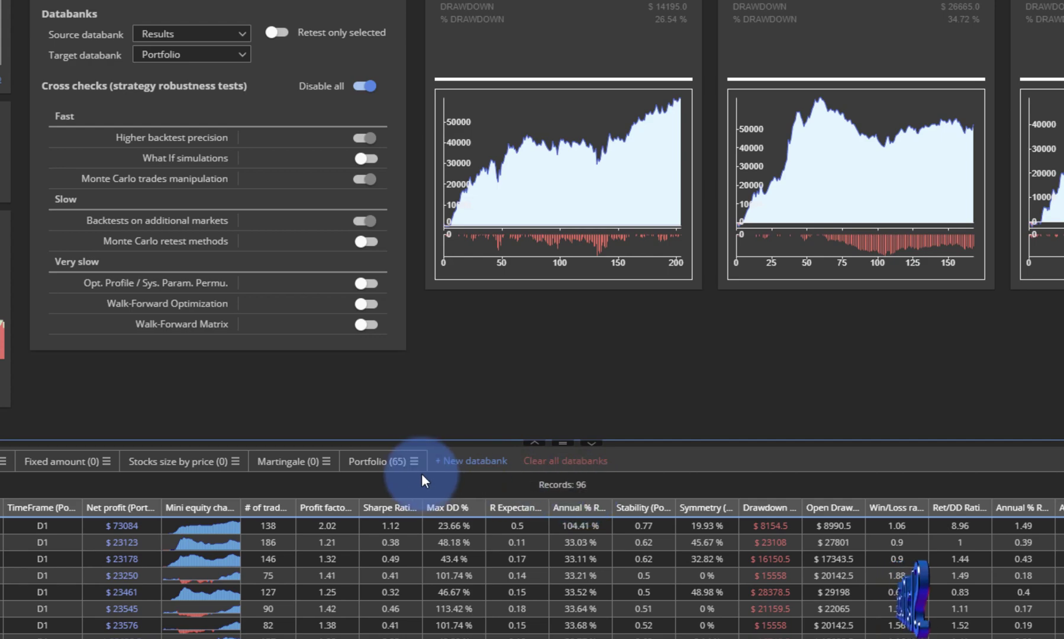
click(379, 463)
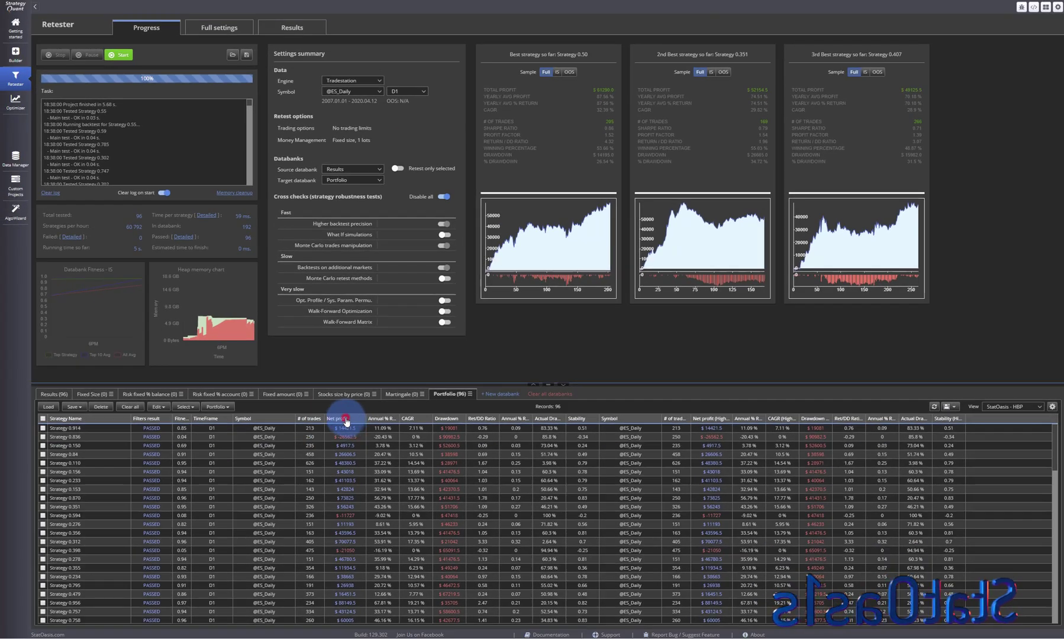
click(346, 419)
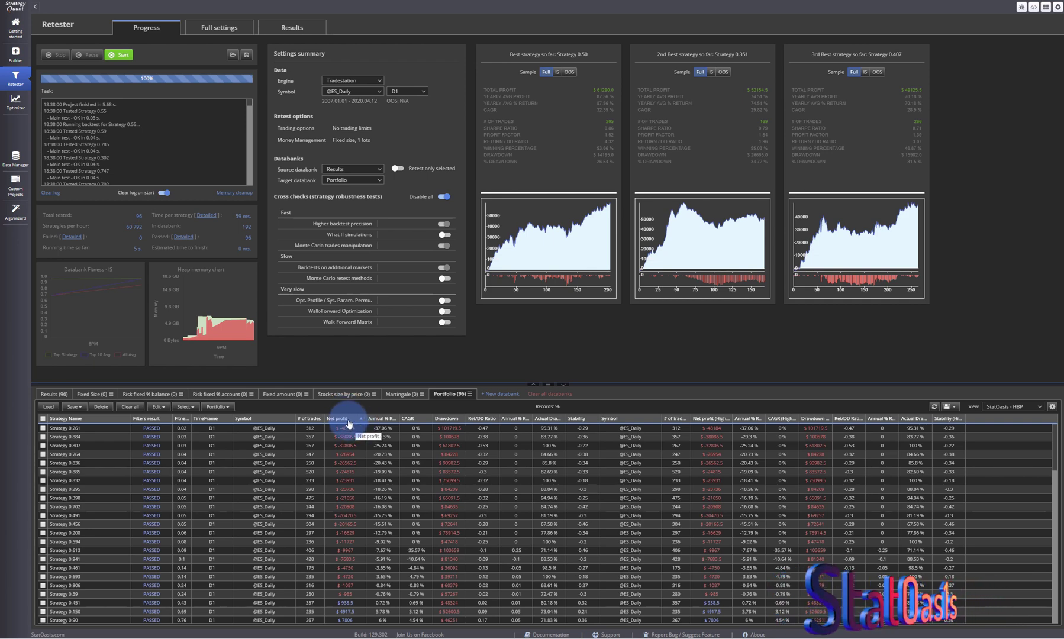
Step: Sort by net profit descending, open Strategy 0.956, and compare equity curves of Strategies 0.378, 0.55, 0.870, 0.448 and 0.536
click(348, 421)
double_click(335, 428)
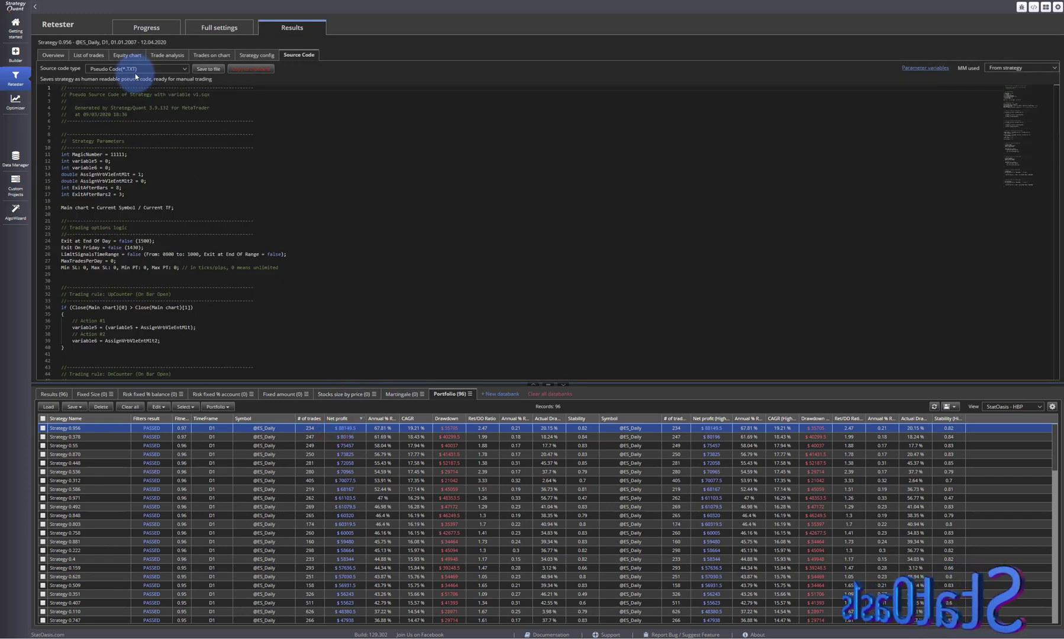
click(128, 55)
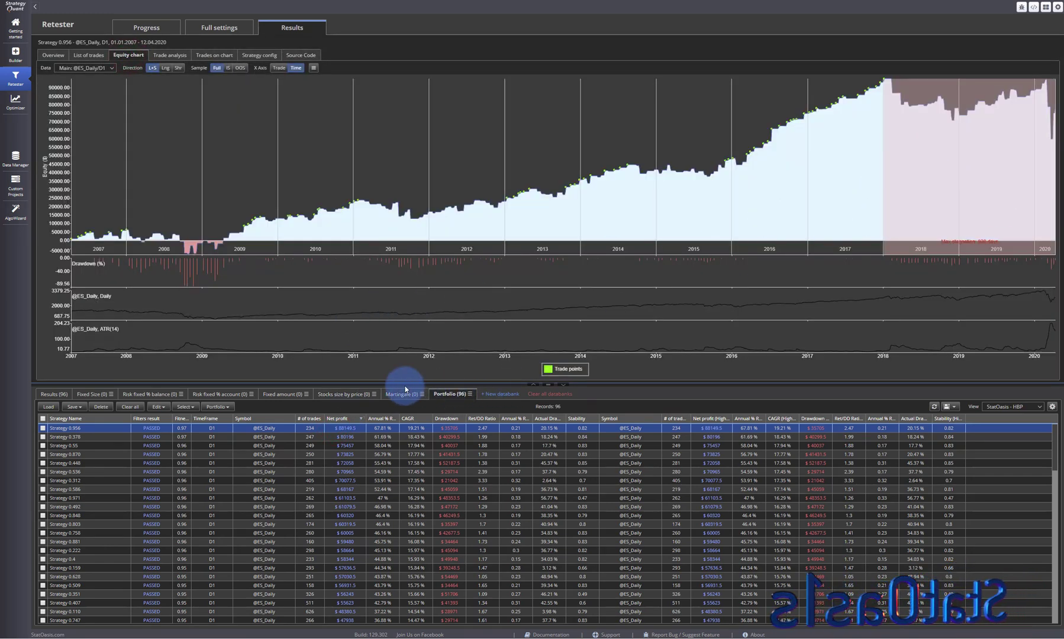
click(343, 436)
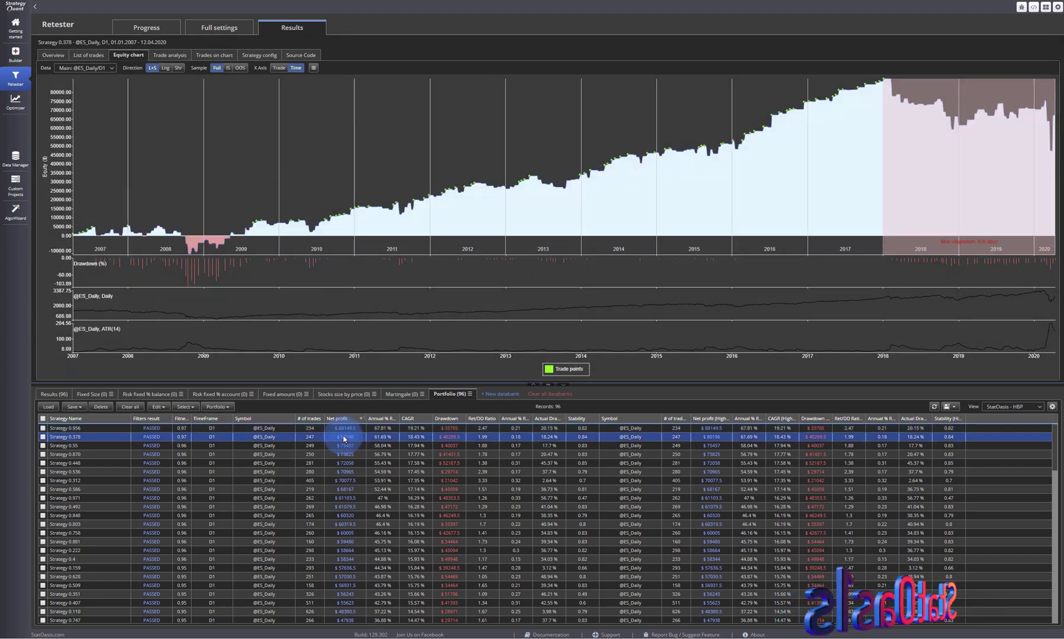
click(345, 445)
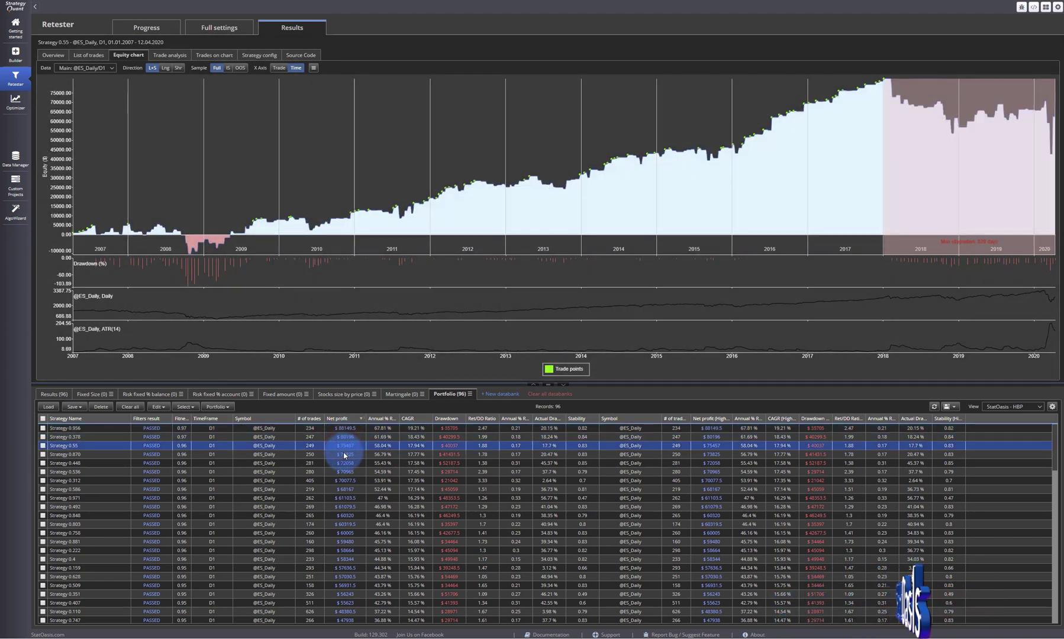
click(344, 455)
click(345, 464)
click(344, 471)
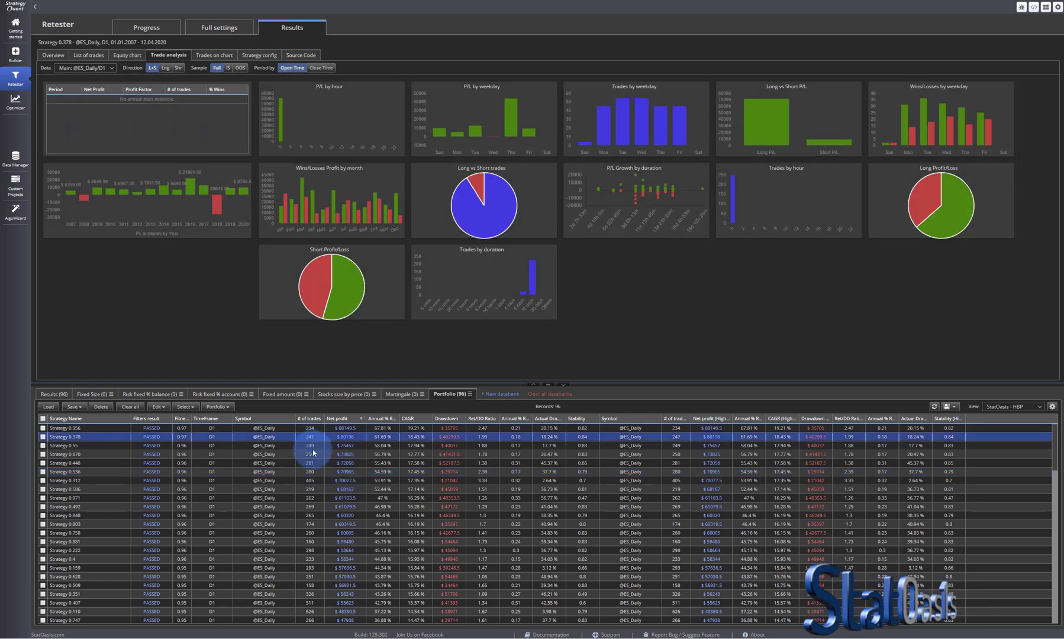
Step: Compare trade analyses of Strategies 0.55 through 0.628, then show Strategy 0.956's pseudo source code
click(312, 446)
click(313, 454)
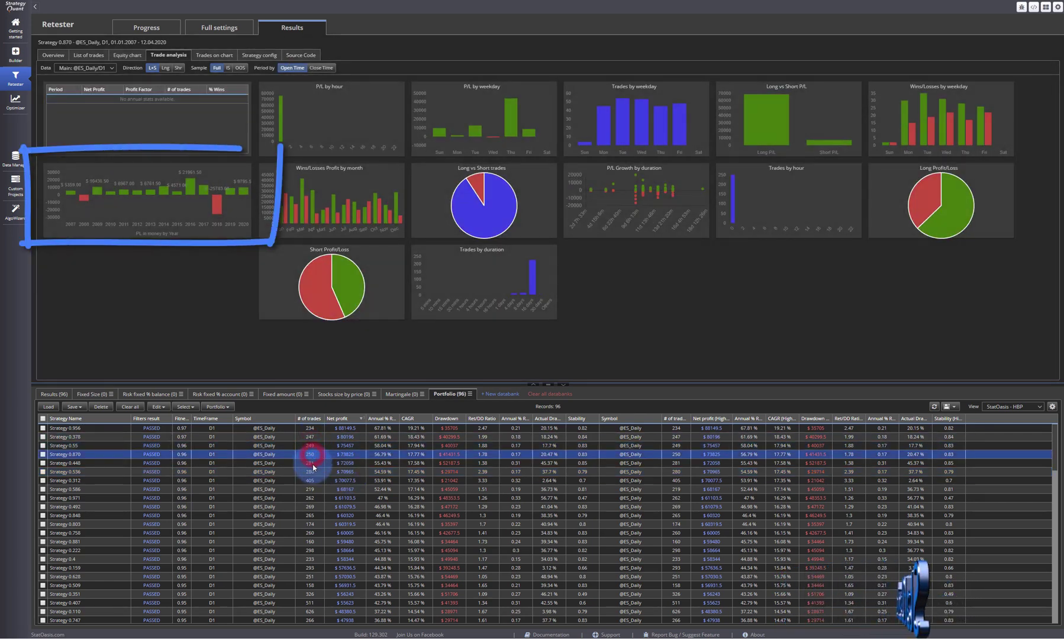
click(313, 463)
click(313, 471)
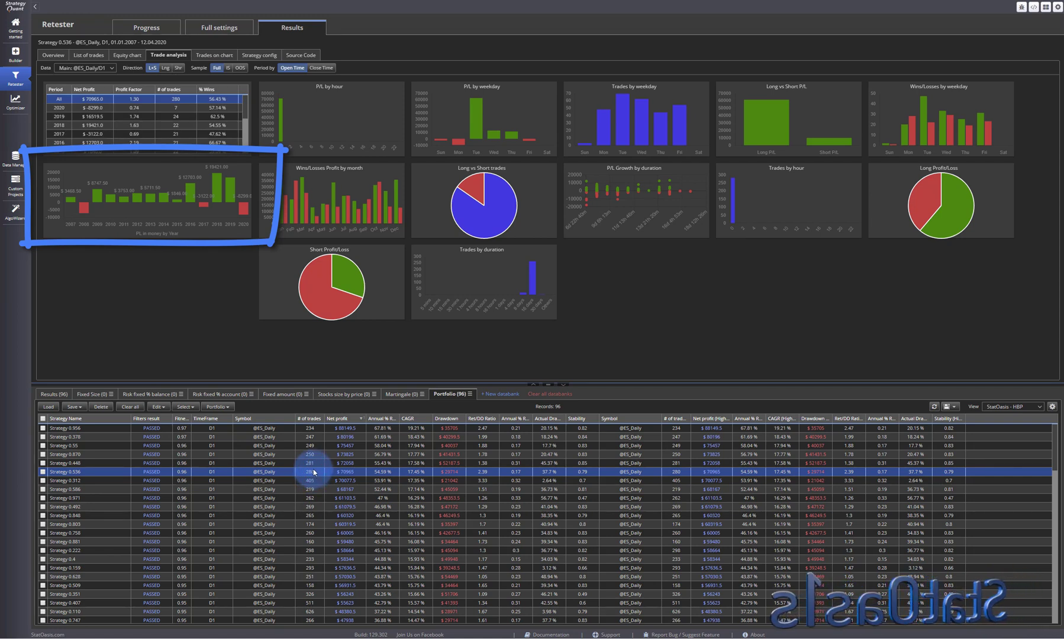
click(312, 481)
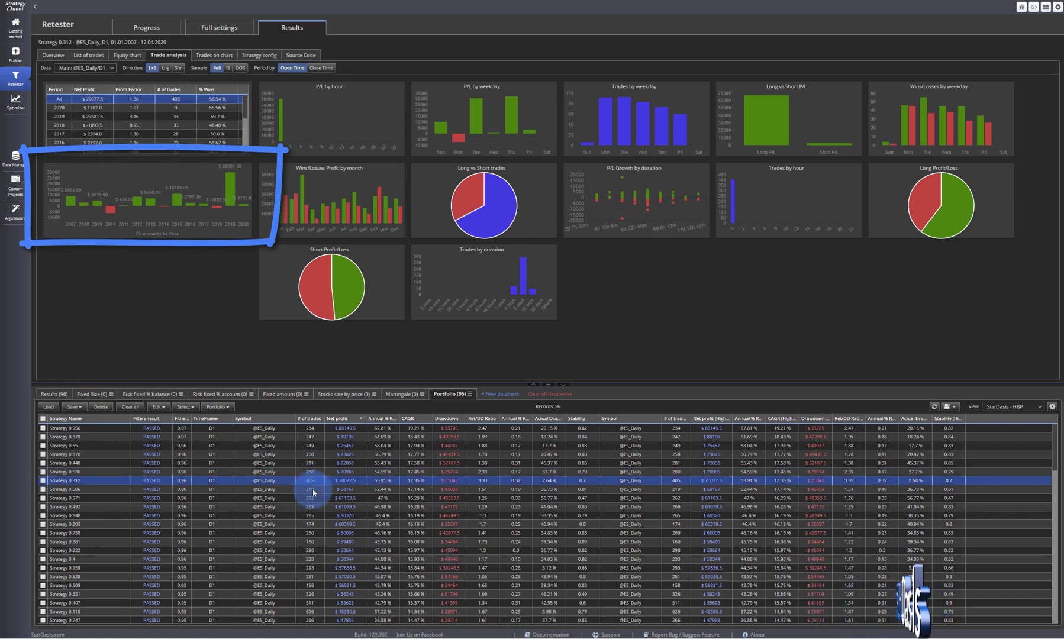
click(312, 490)
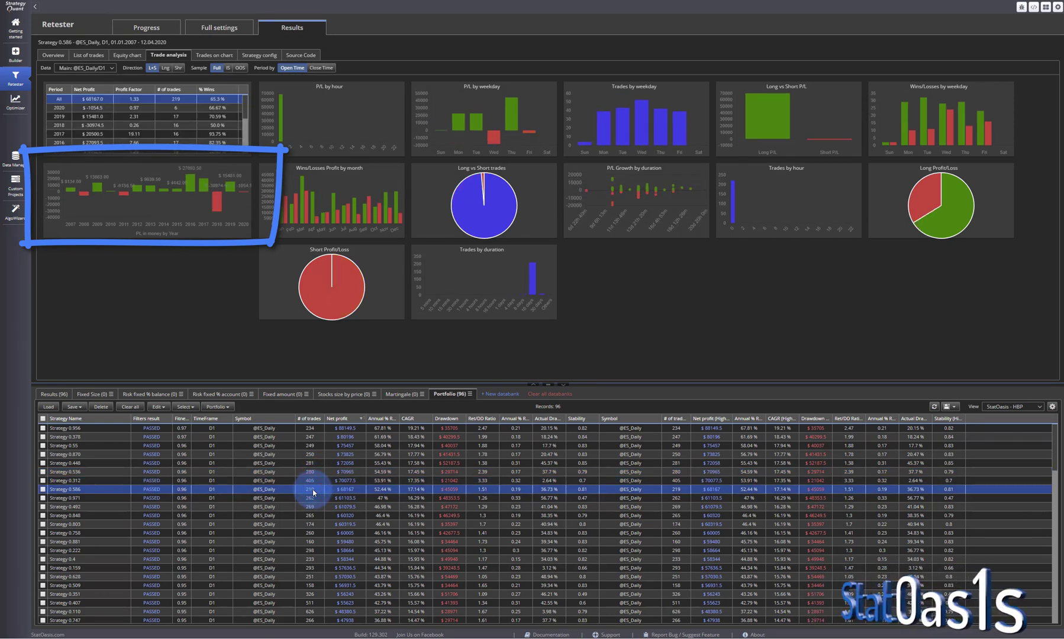
click(313, 481)
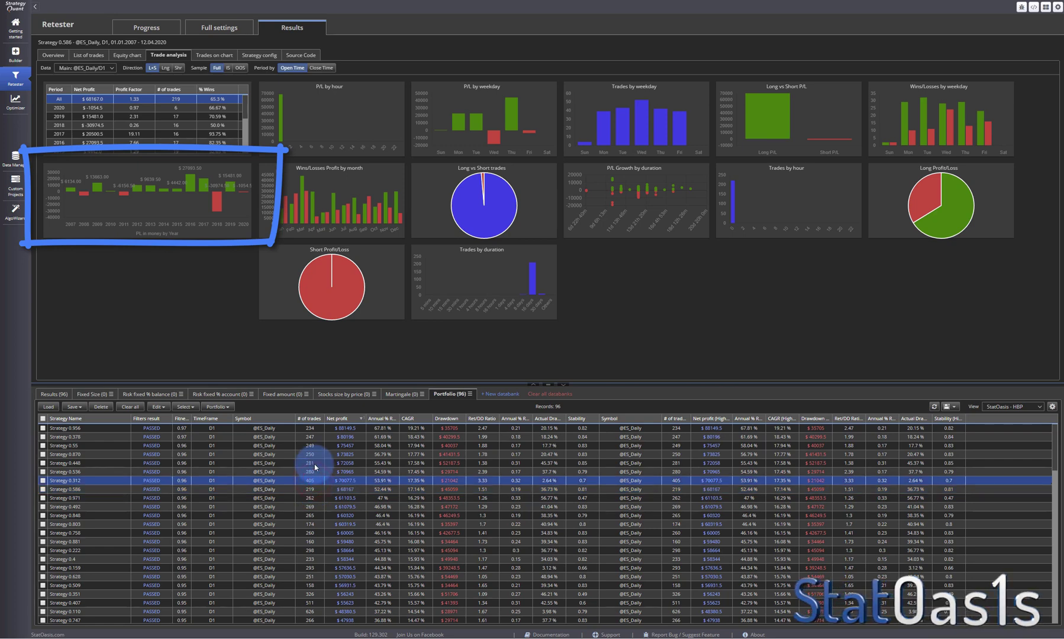
drag(312, 464, 314, 482)
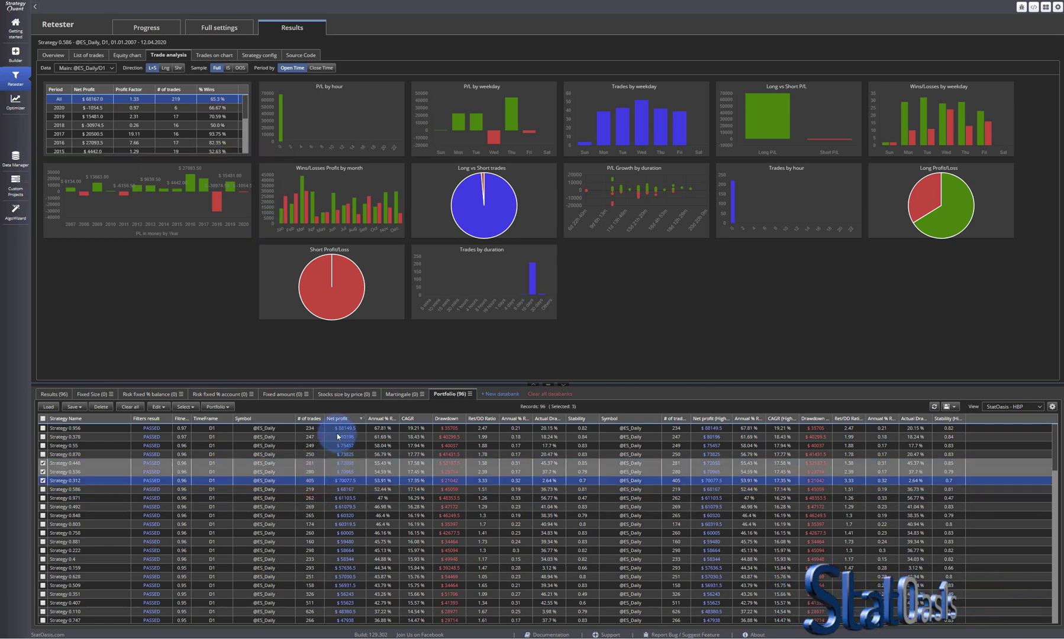
click(378, 576)
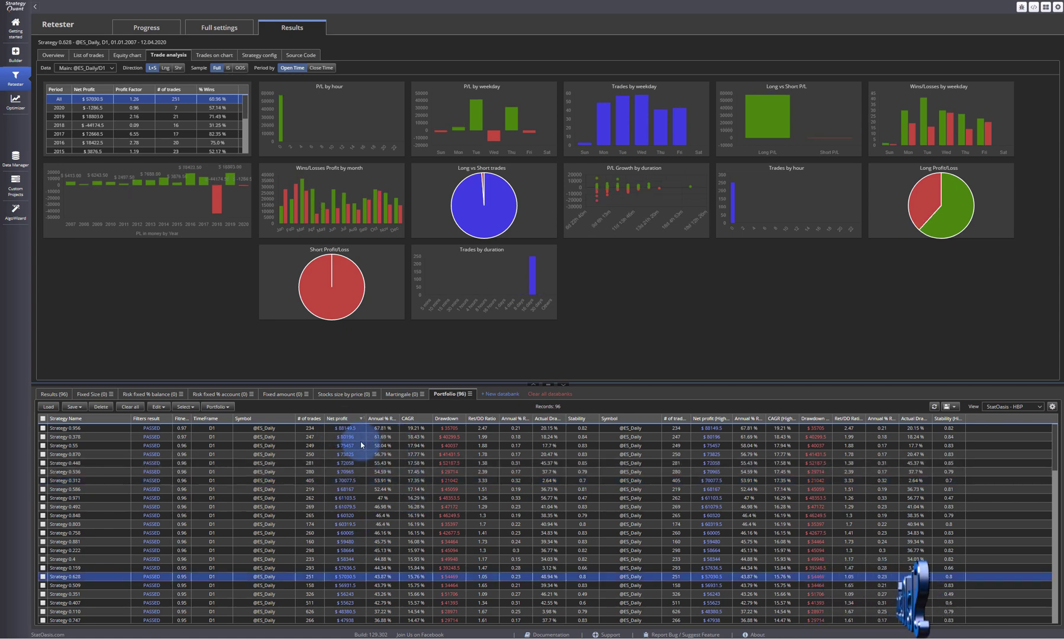
click(341, 426)
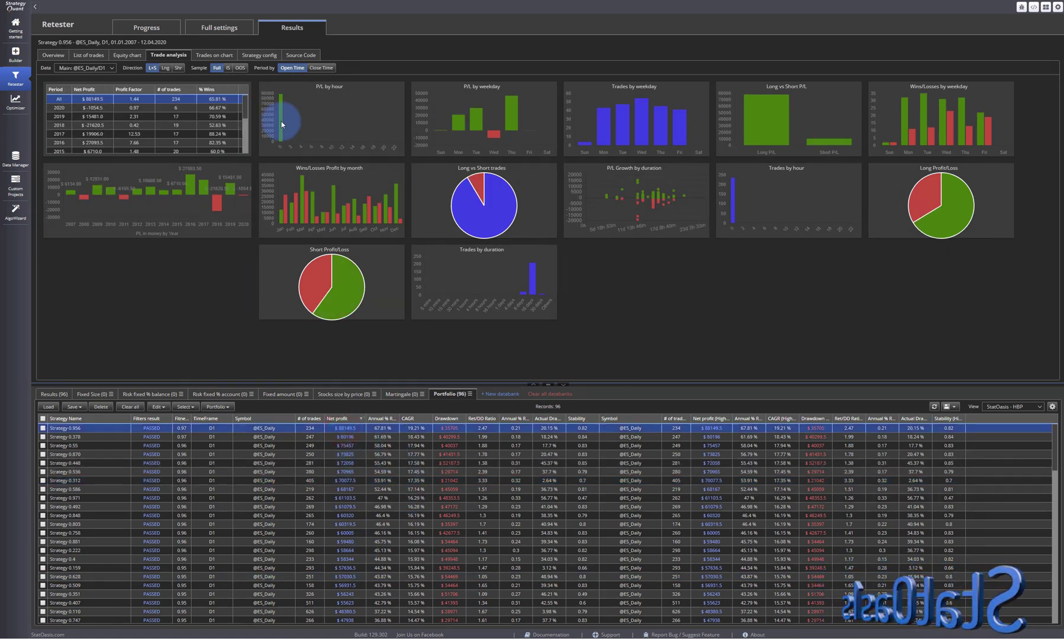
click(301, 54)
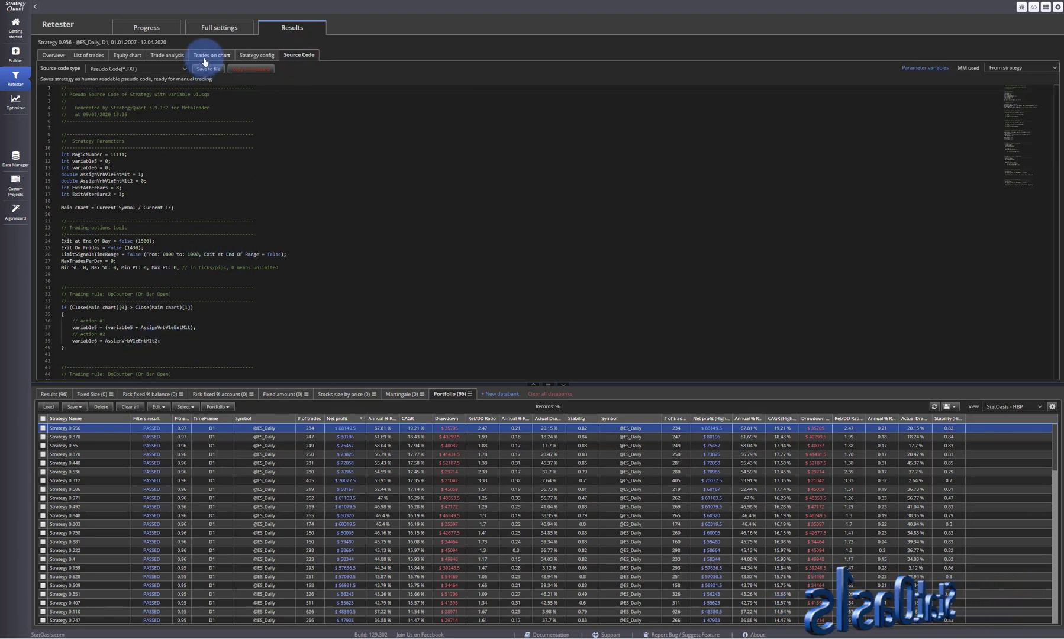
Step: Review the equity chart, then switch Strategy 0.956's source code type to EasyLanguage for Tradestation / MultiCharts
click(127, 57)
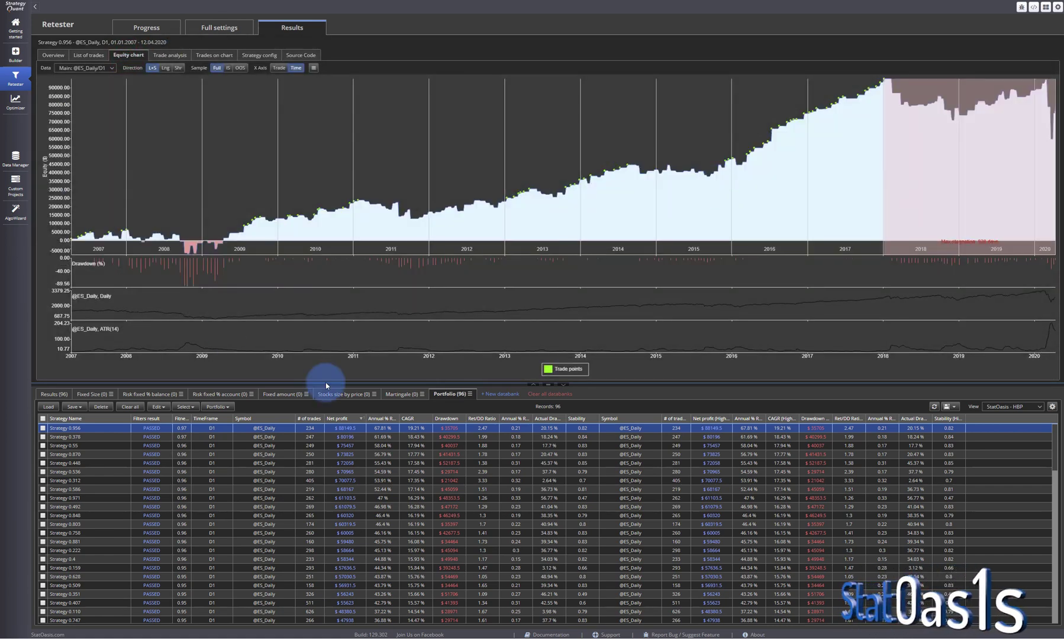
click(244, 433)
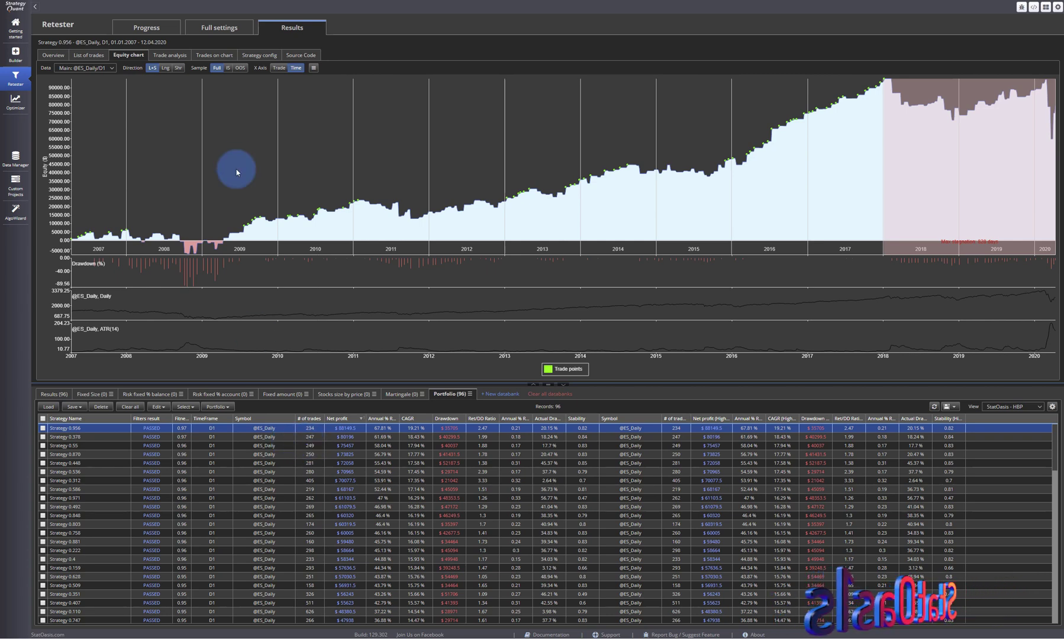
click(294, 56)
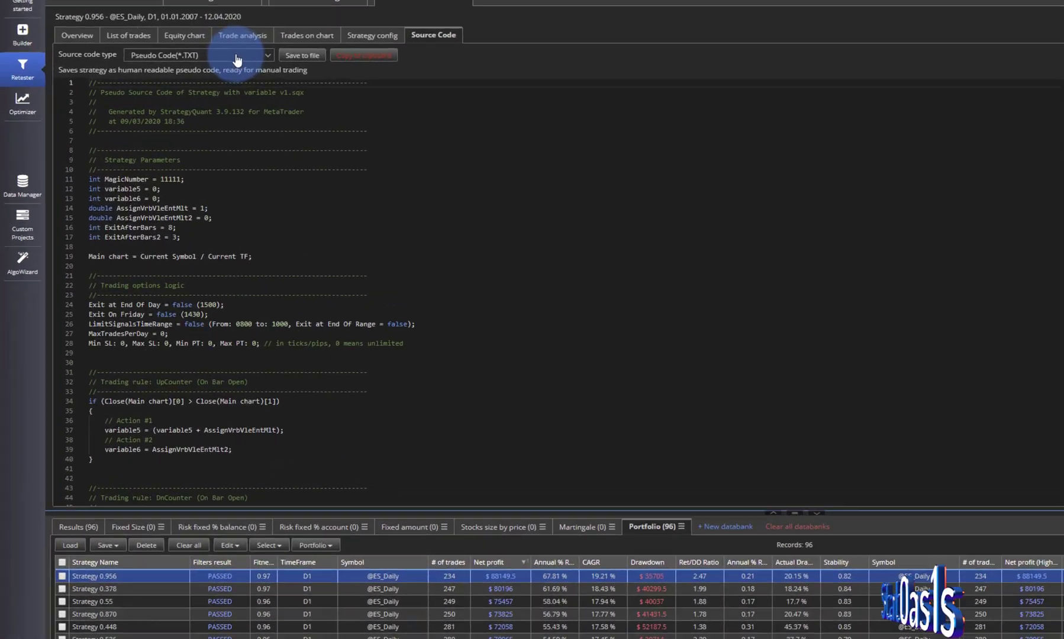
click(145, 69)
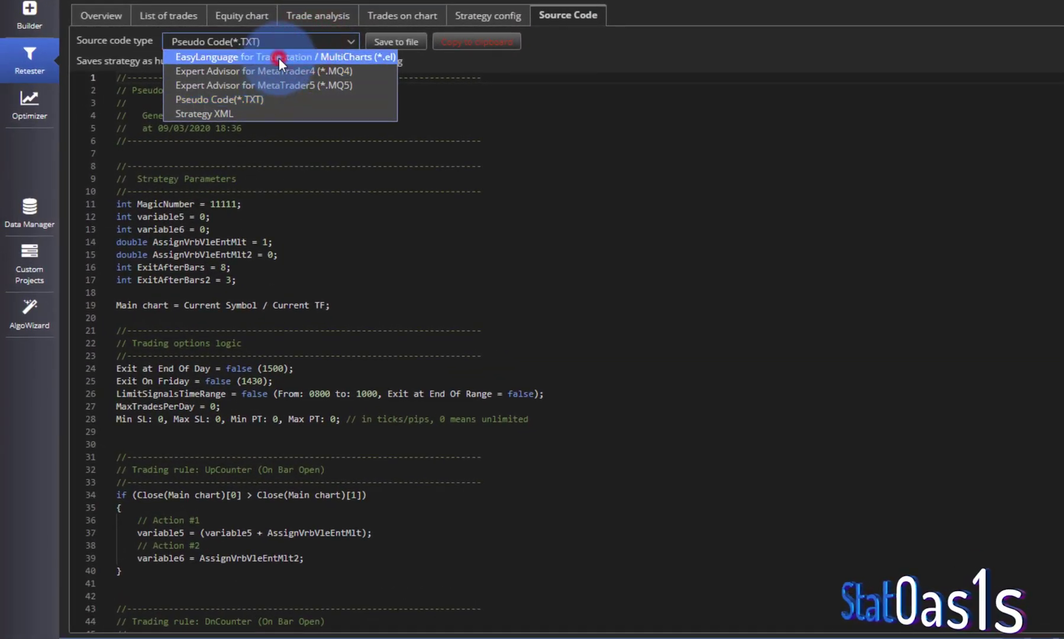
click(279, 58)
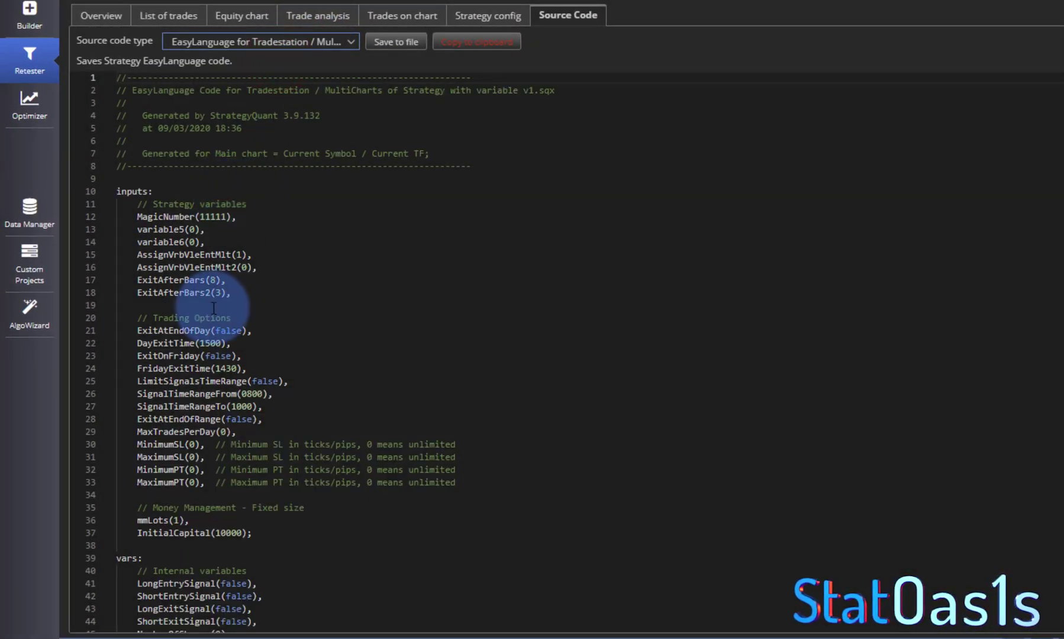